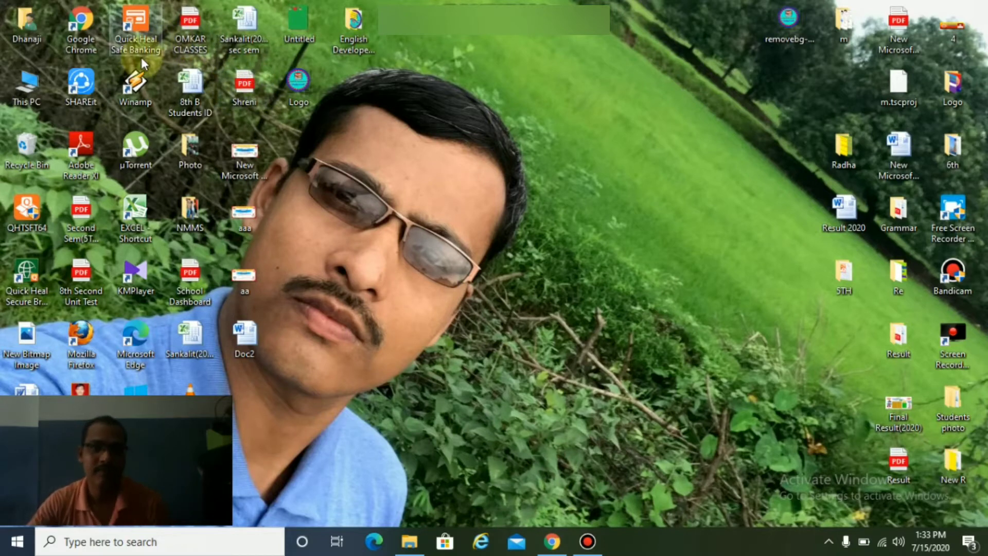
Launch Chrome full-screen and search Google for 'google forms'.
double_click(81, 23)
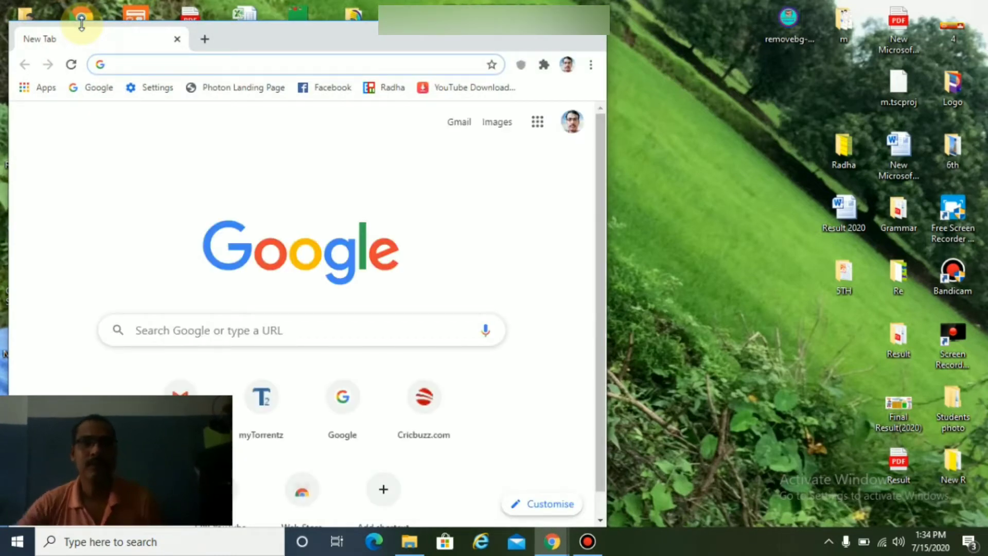
left_click(552, 34)
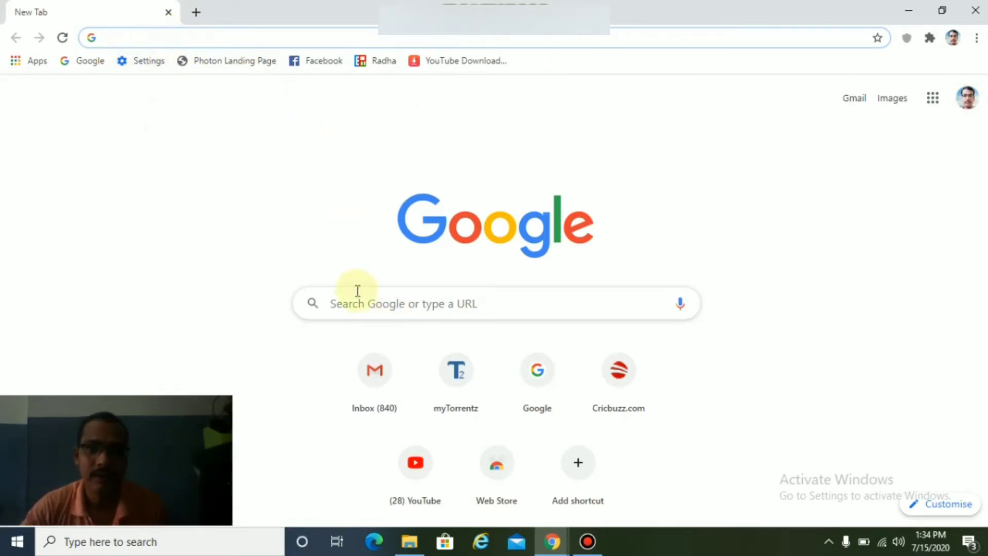
left_click(87, 61)
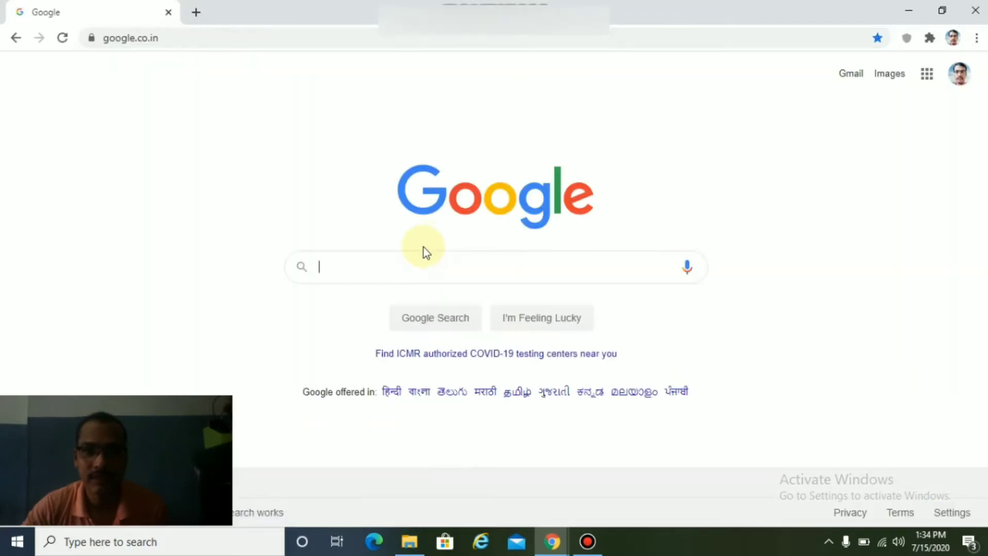
left_click(452, 266)
type("g")
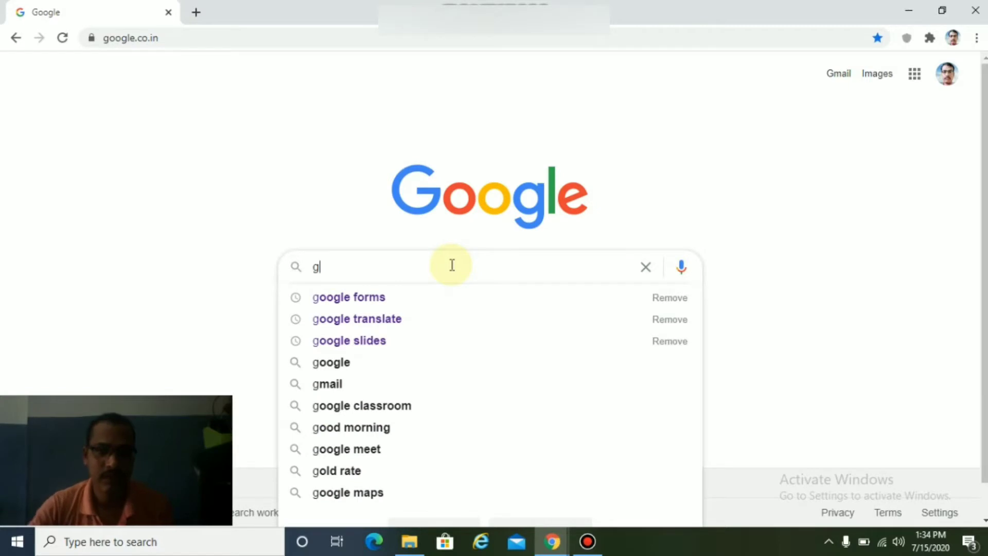
left_click(378, 300)
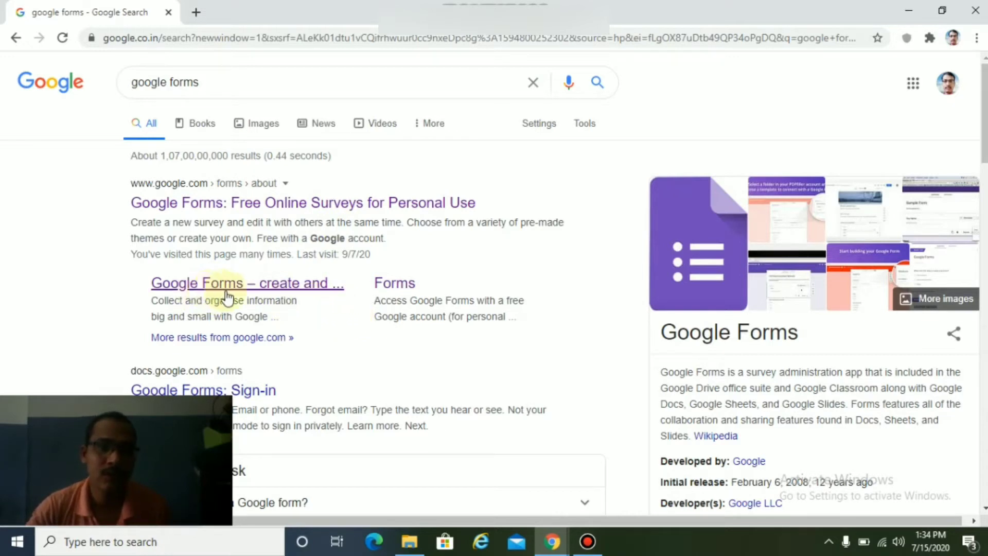
Follow the Google Forms result to the Forms home page and start a Blank form.
left_click(291, 288)
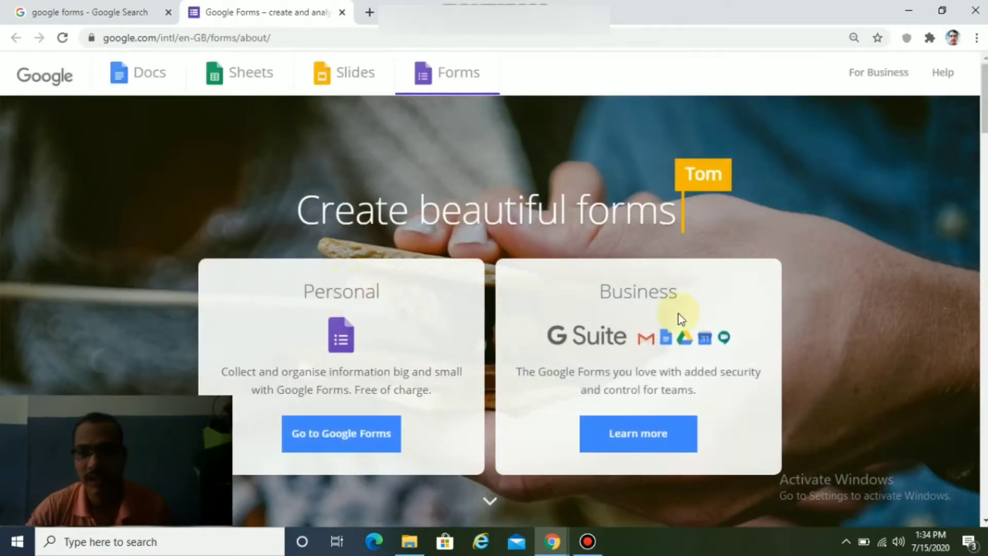
left_click(372, 439)
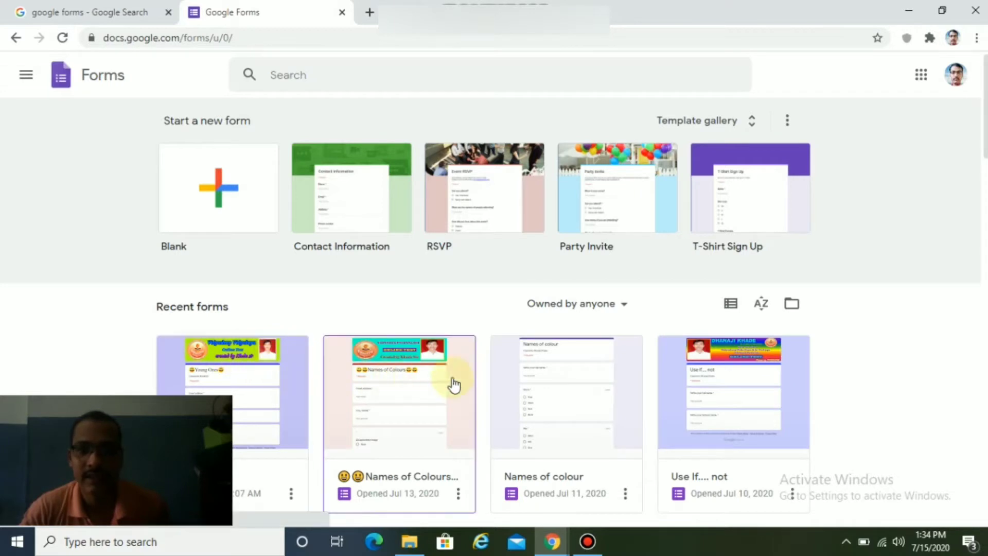
left_click(233, 199)
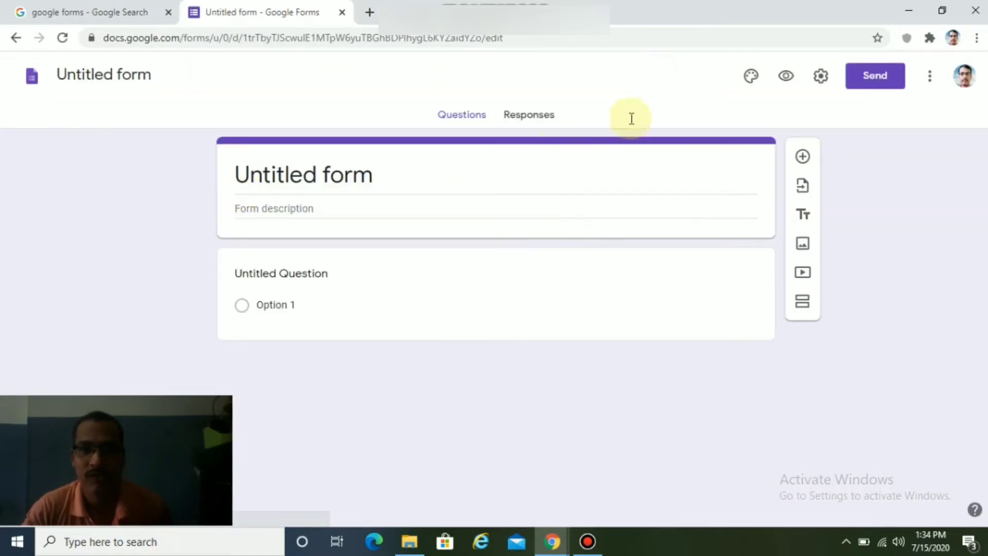
Title the form 'Names of fruits colour' and rename the file to match.
left_click(377, 175)
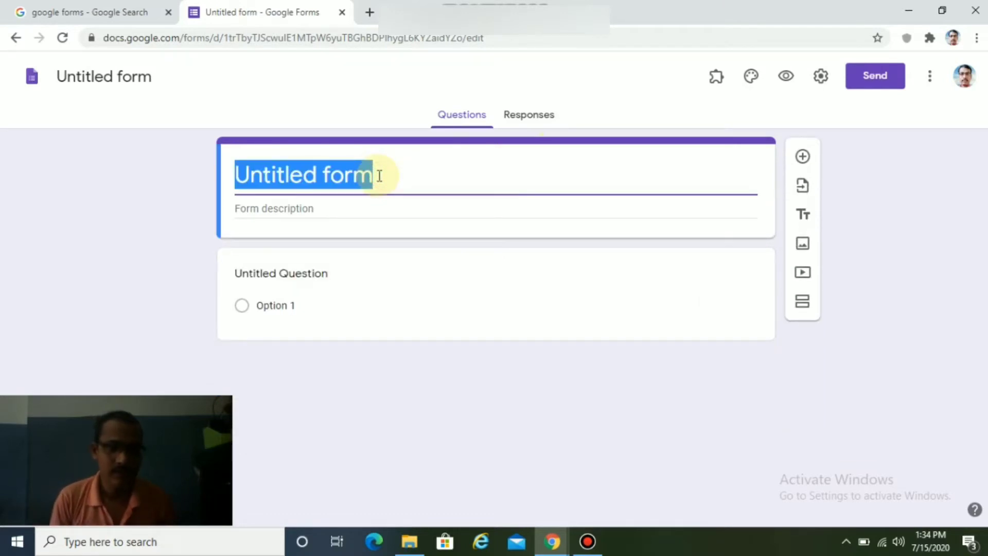
type("Names ")
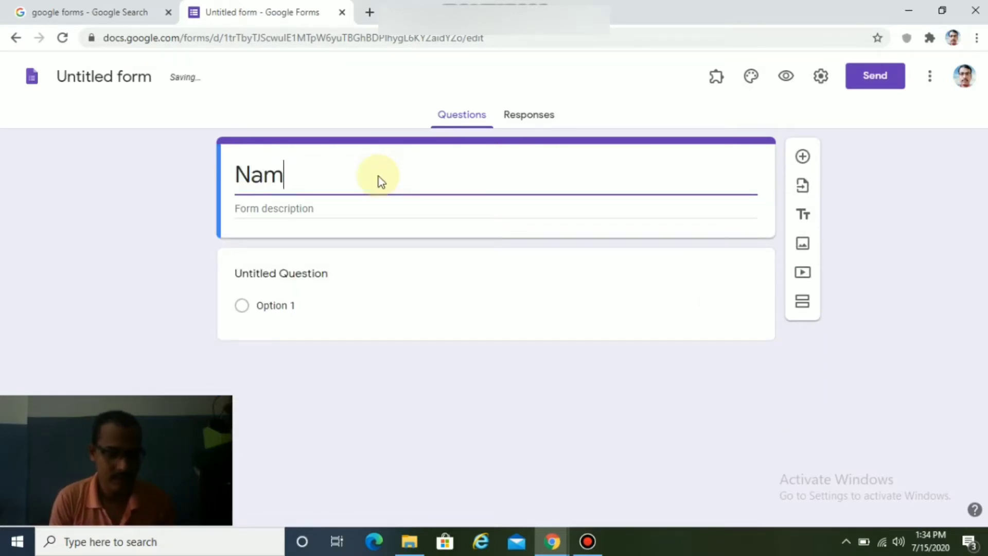
type("o")
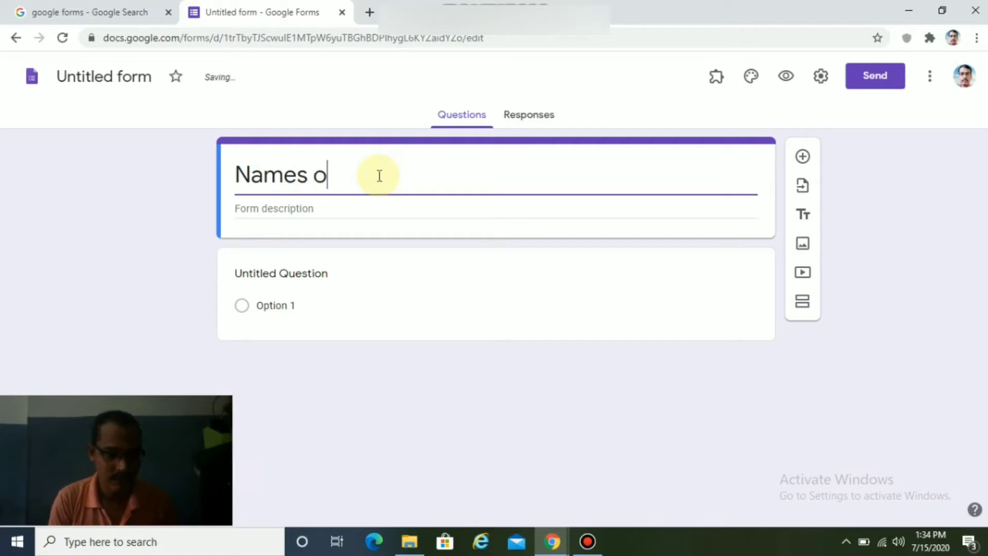
type("f f")
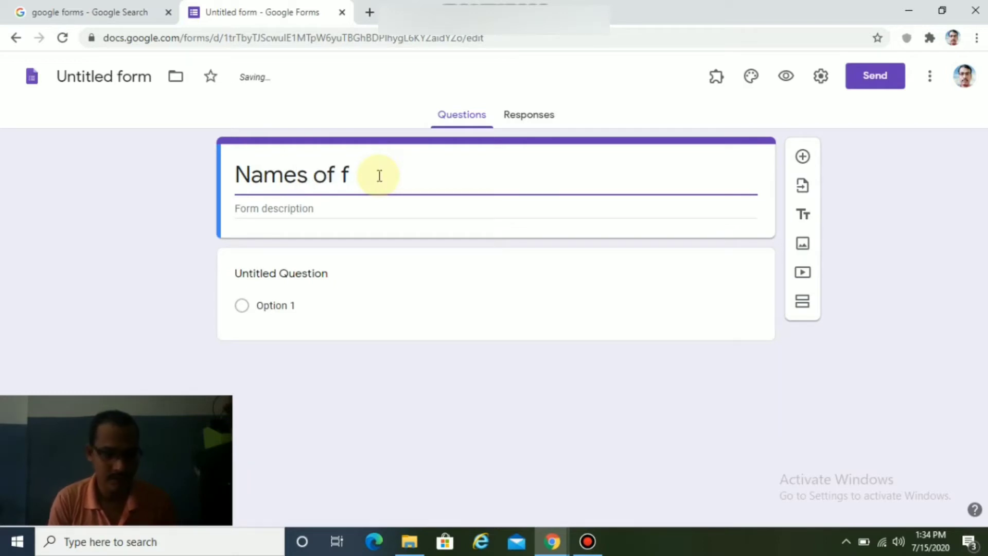
type("ruit")
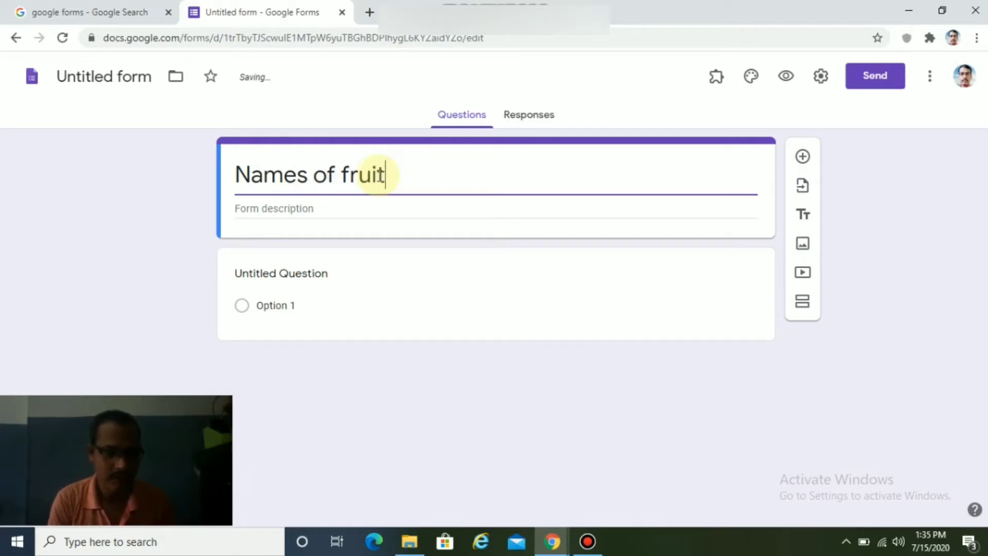
type("s co")
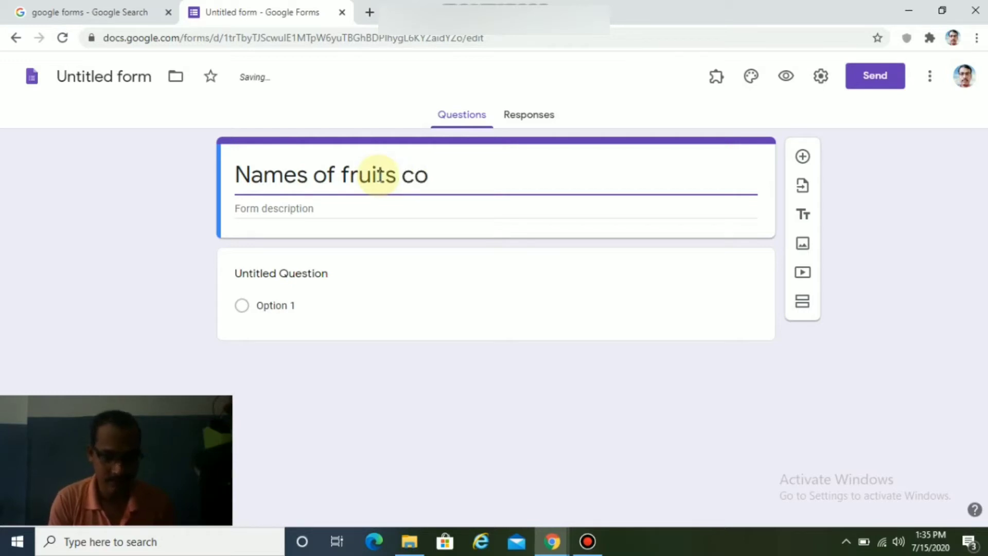
type("lour")
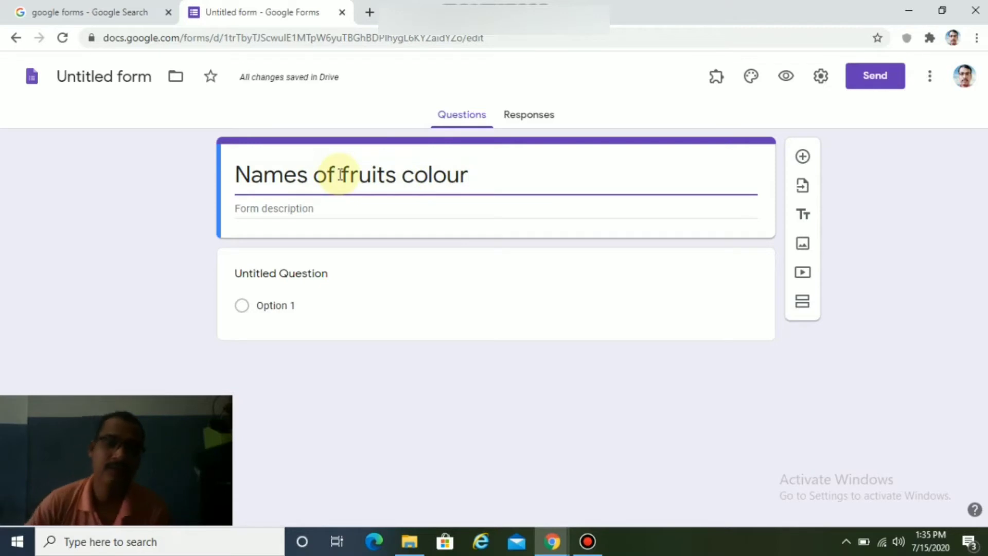
left_click(124, 76)
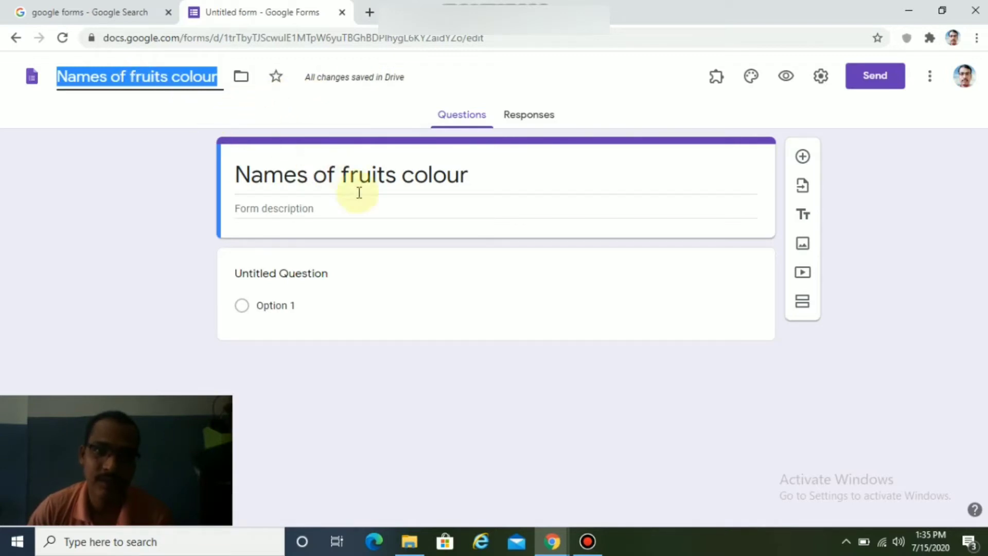
Add the description 'Created by', correcting the 'Createrd' typo.
left_click(334, 211)
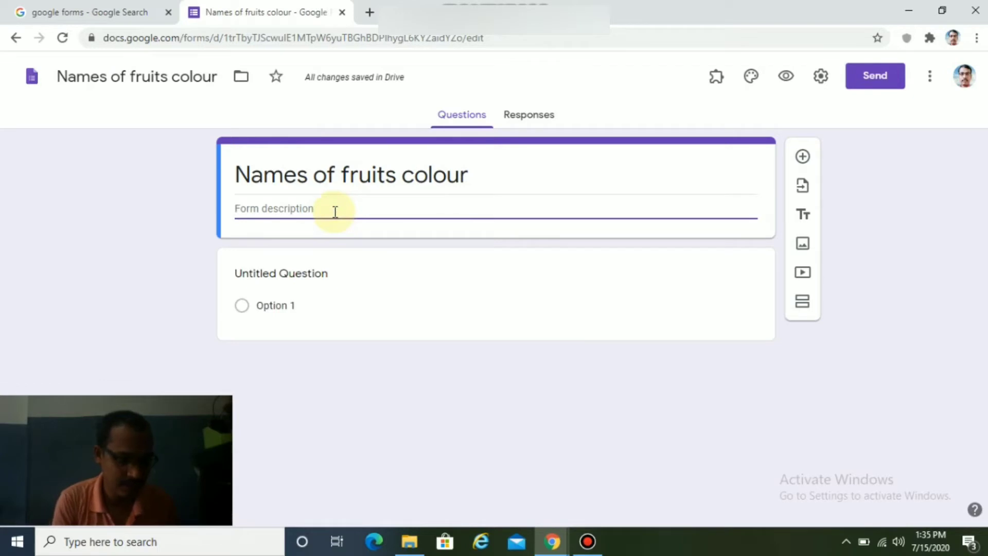
type("Creater")
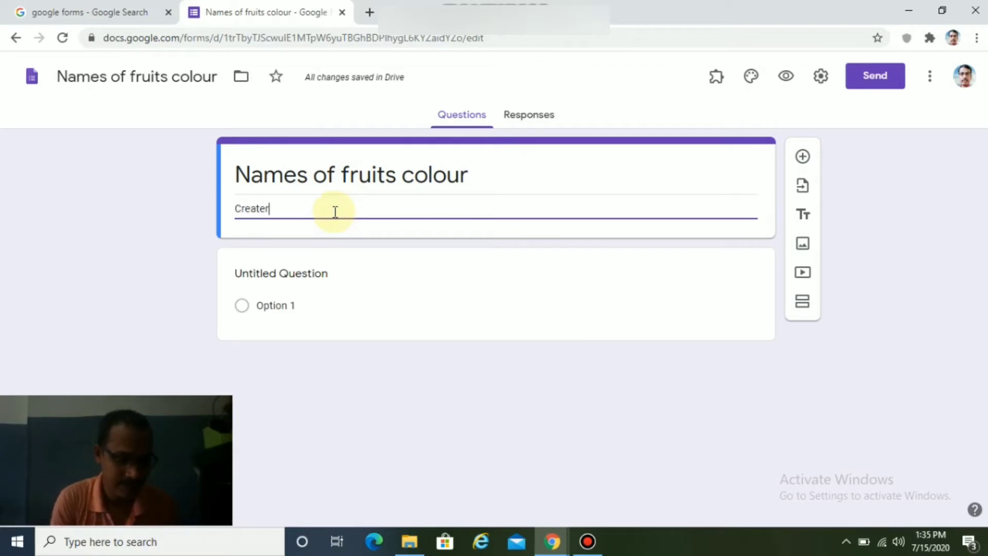
type("d by")
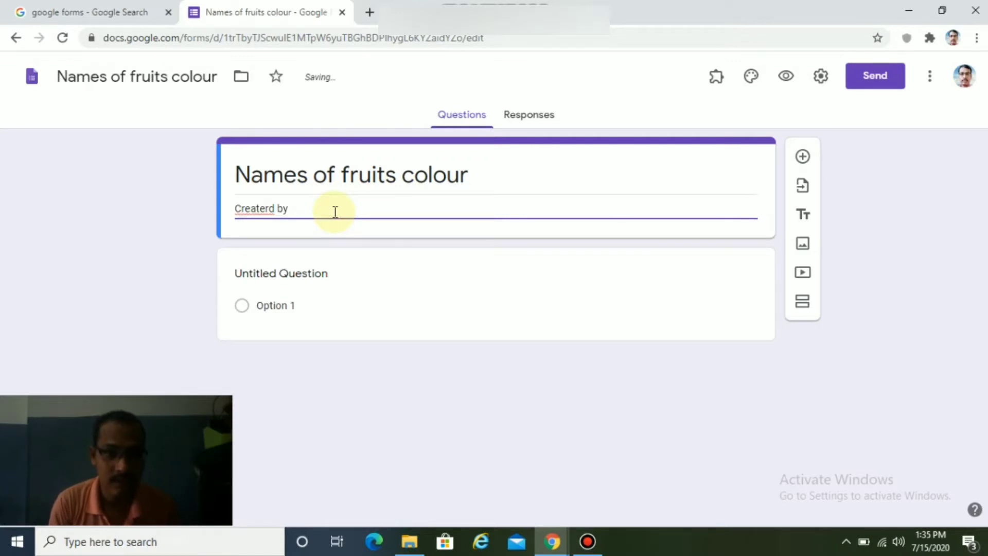
left_click(268, 208)
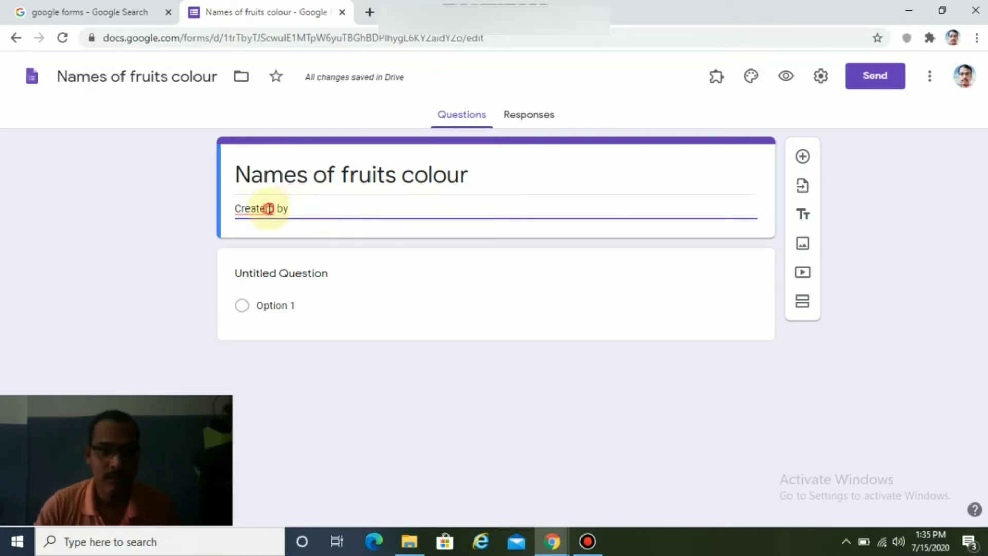
key("BackSpace")
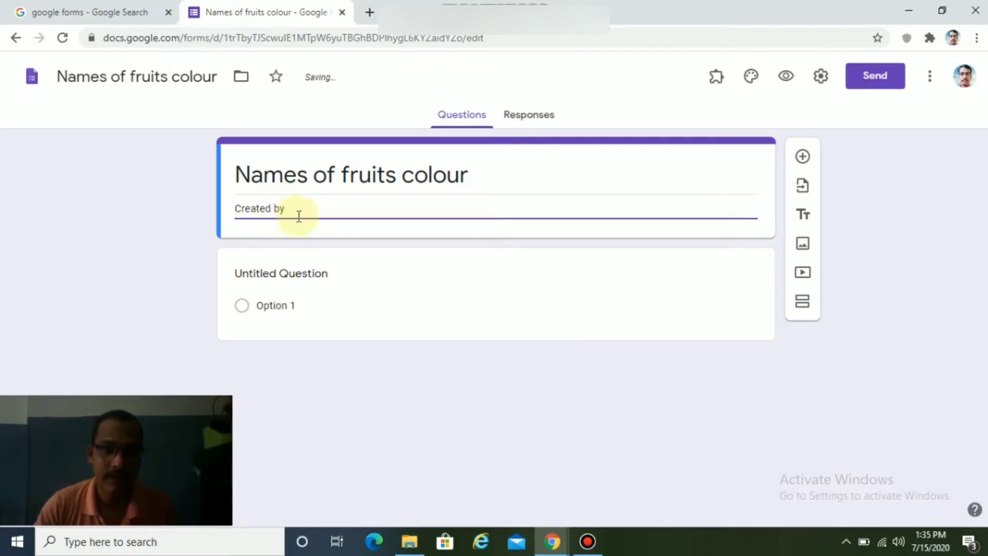
left_click(307, 211)
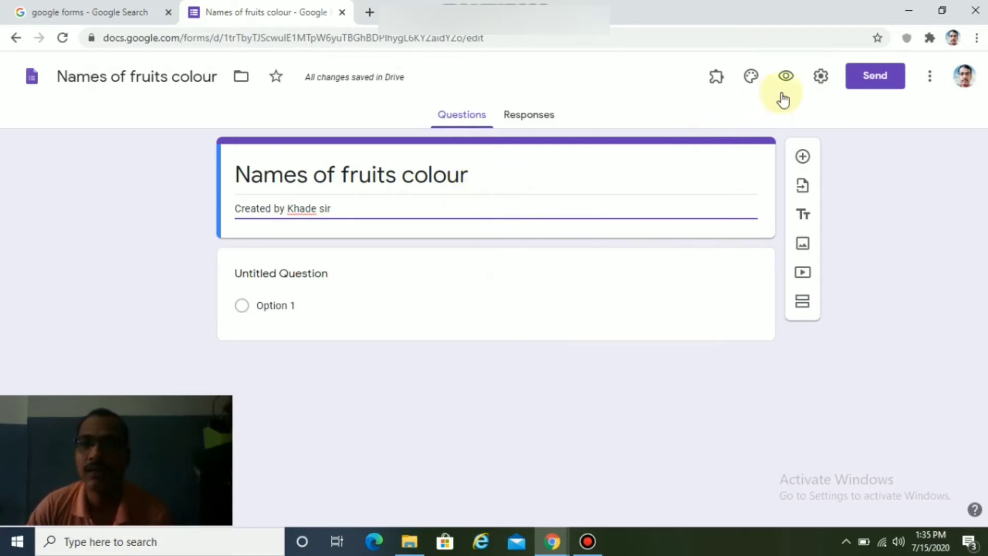
Let respondents see summary charts and set the confirmation message 'Thanks for participation'.
left_click(826, 81)
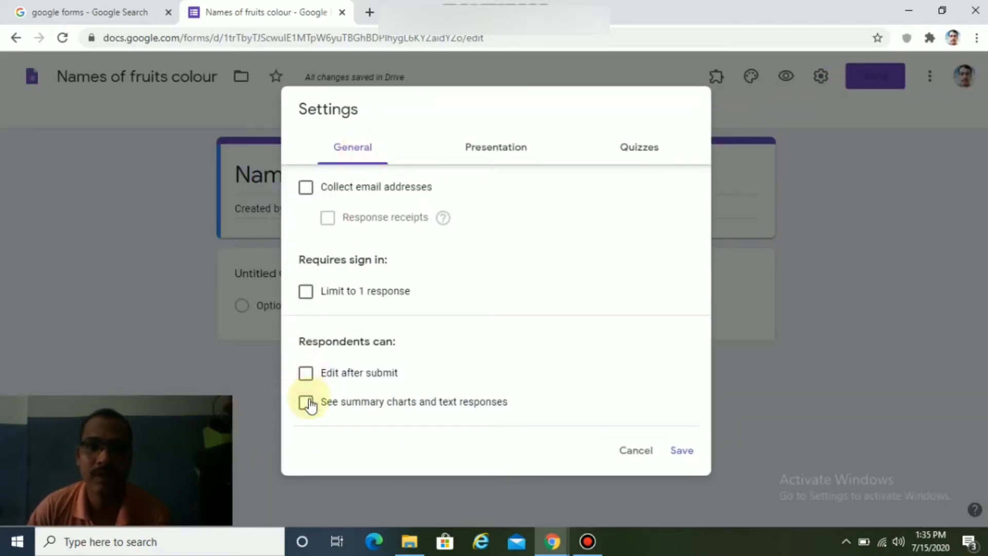
left_click(306, 403)
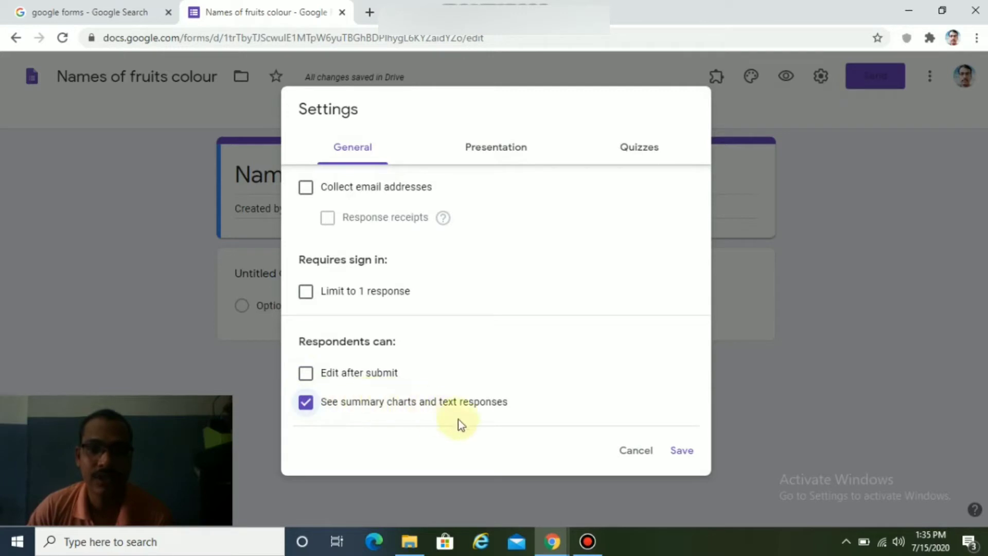
left_click(521, 156)
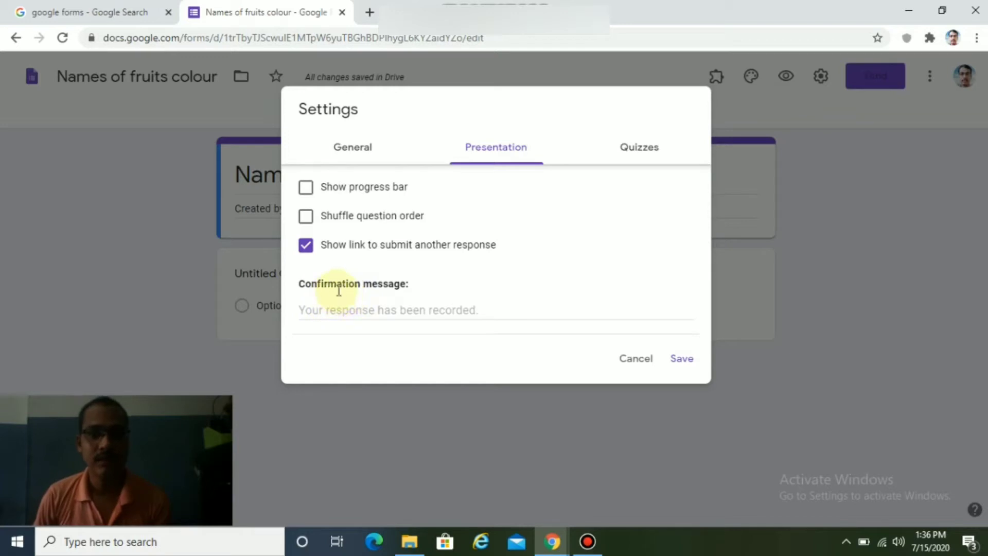
left_click(360, 305)
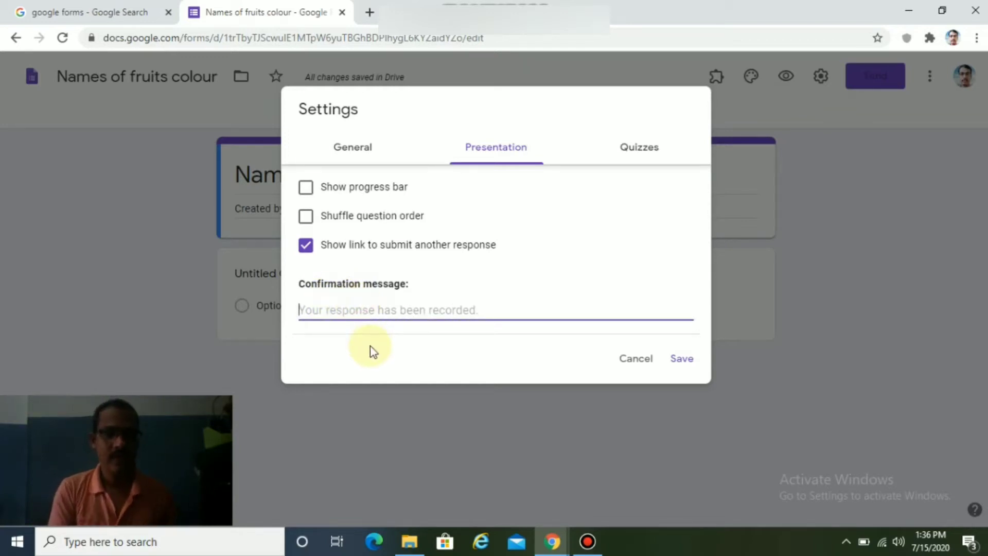
type("Thanks for participation")
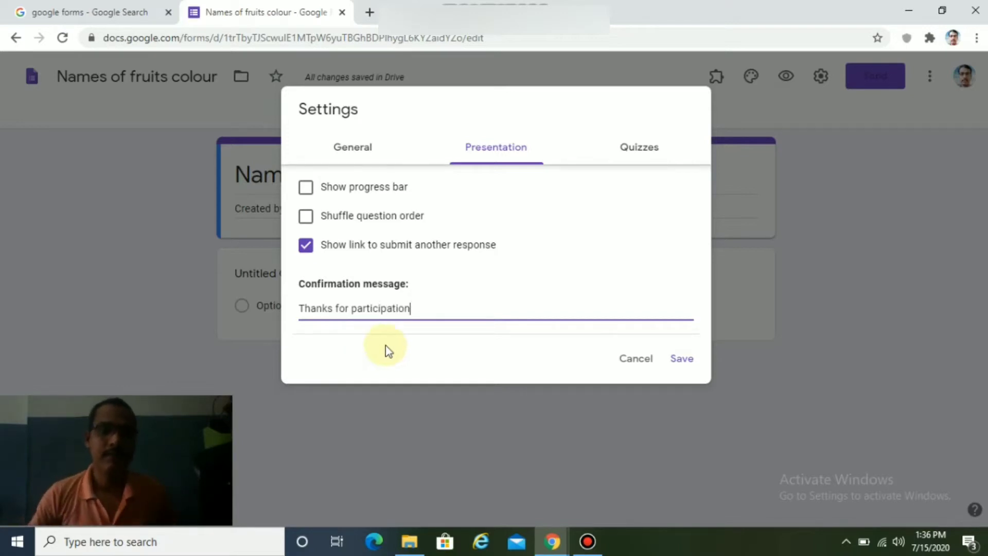
Turn on 'Make this a quiz' and save the settings.
left_click(646, 157)
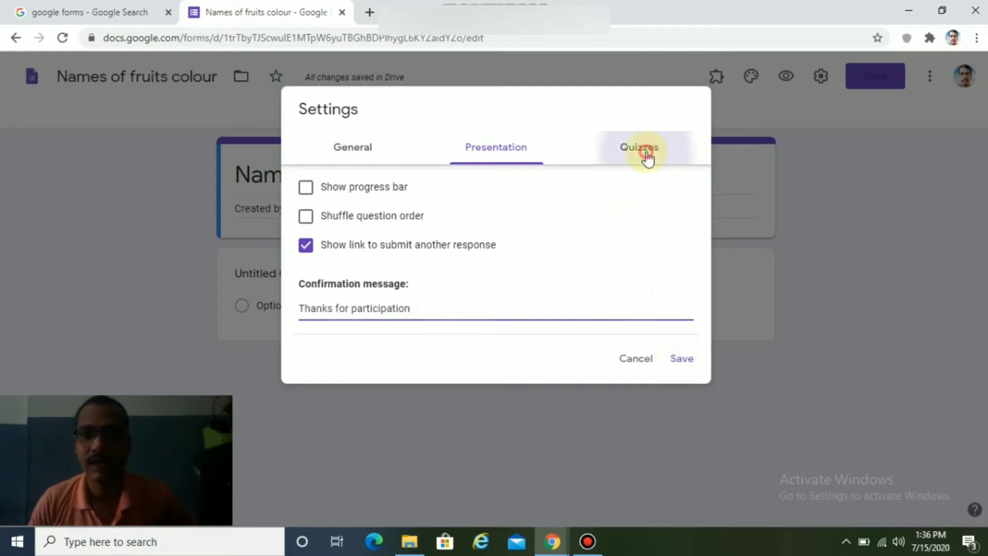
left_click(312, 183)
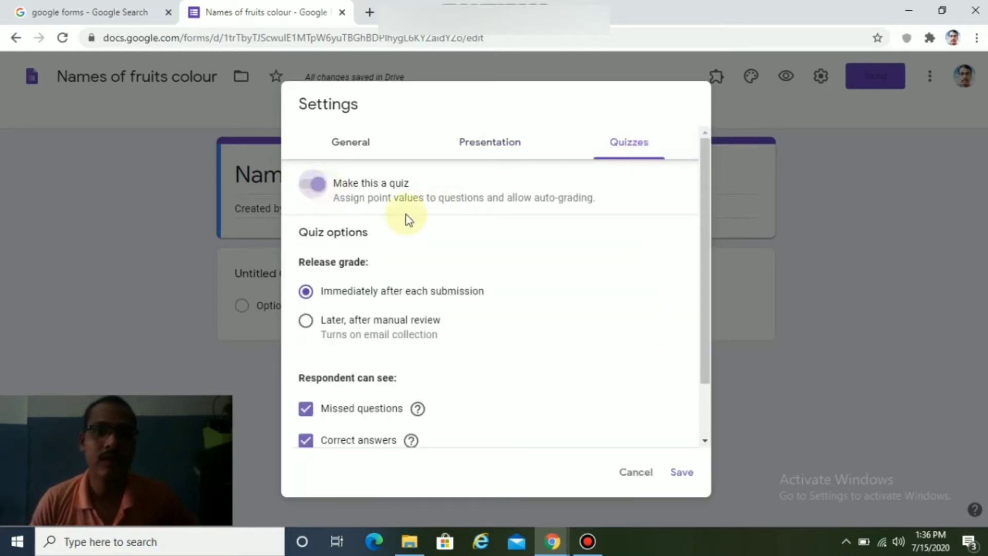
left_click(683, 474)
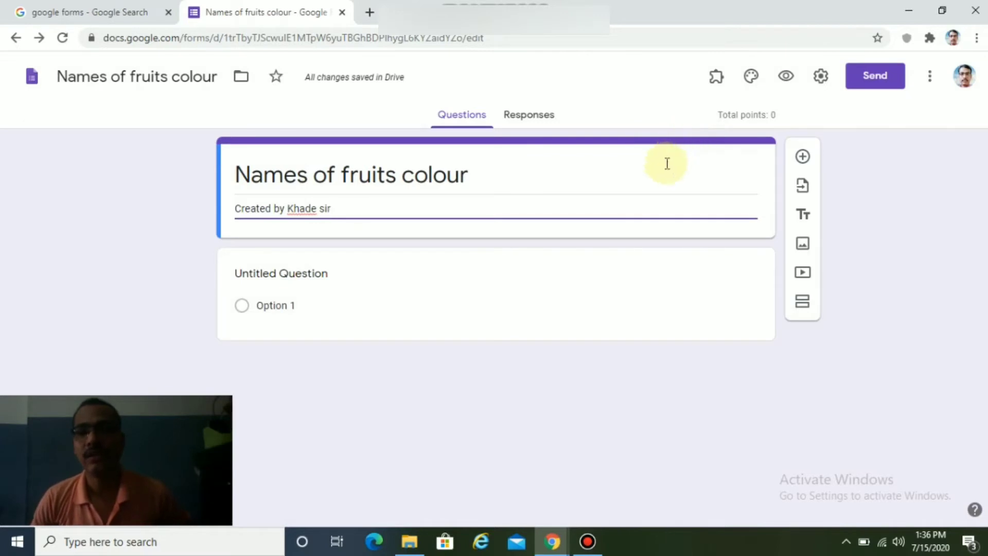
Browse the Wedding, Just kids and Work and School header image galleries.
left_click(750, 81)
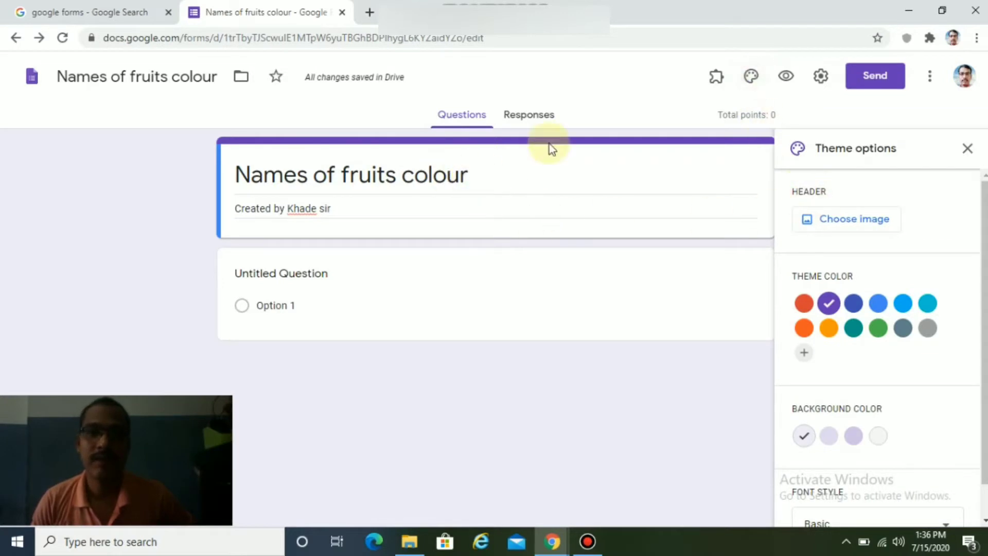
left_click(842, 220)
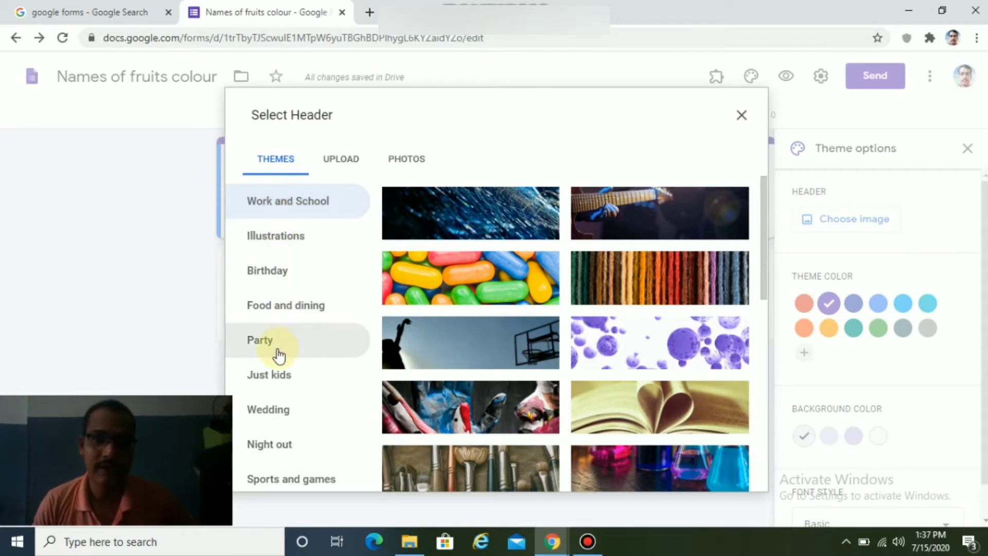
left_click(270, 414)
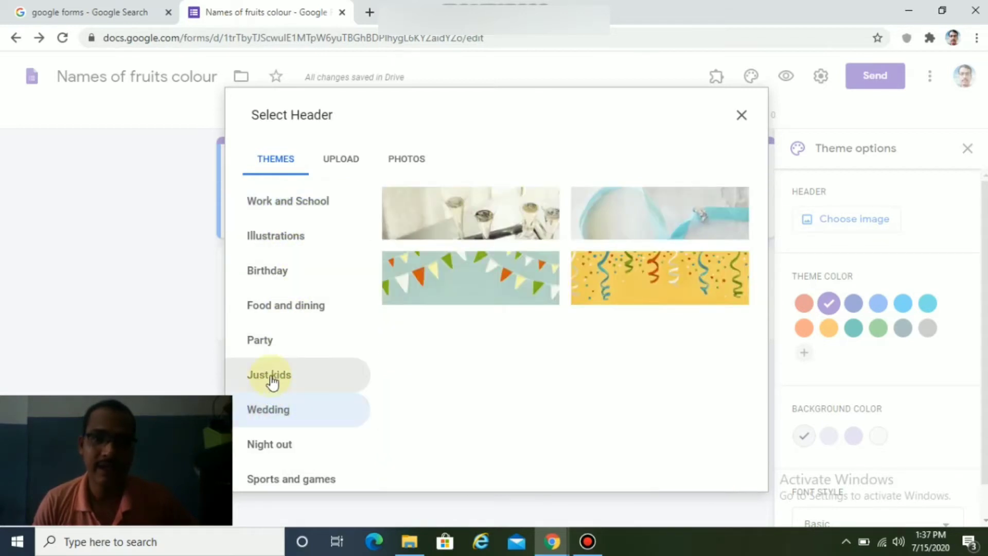
left_click(270, 379)
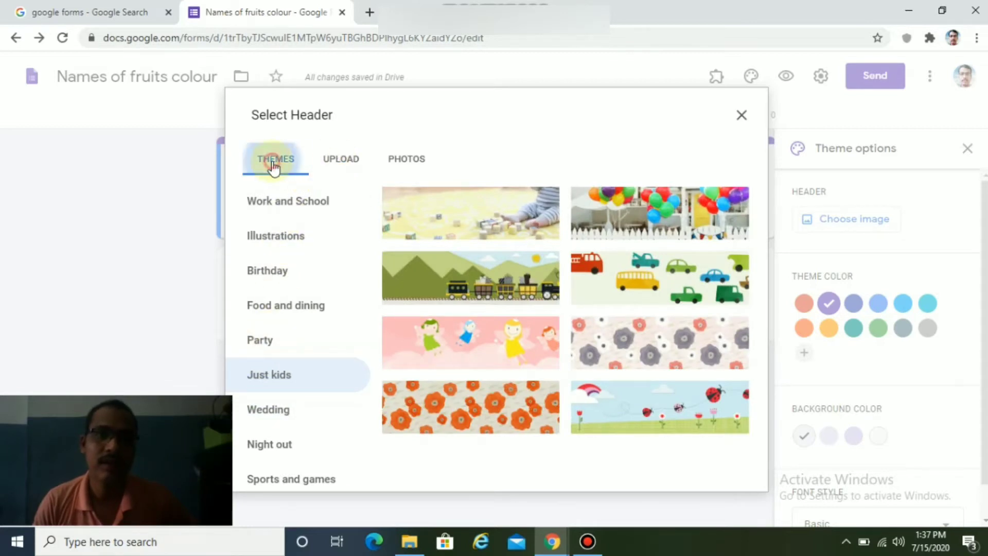
left_click(327, 204)
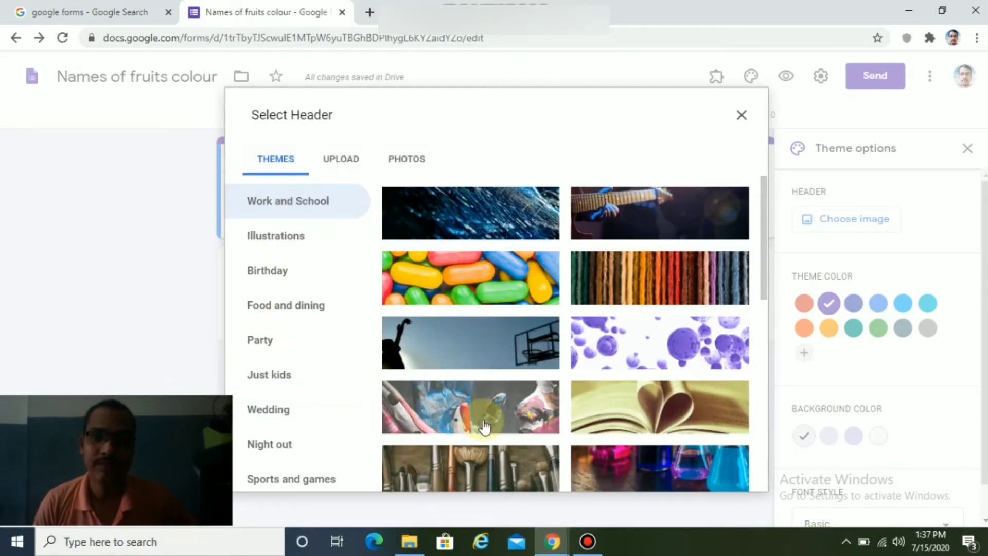
scroll(538, 309, "down", 5)
scroll(538, 321, "down", 10)
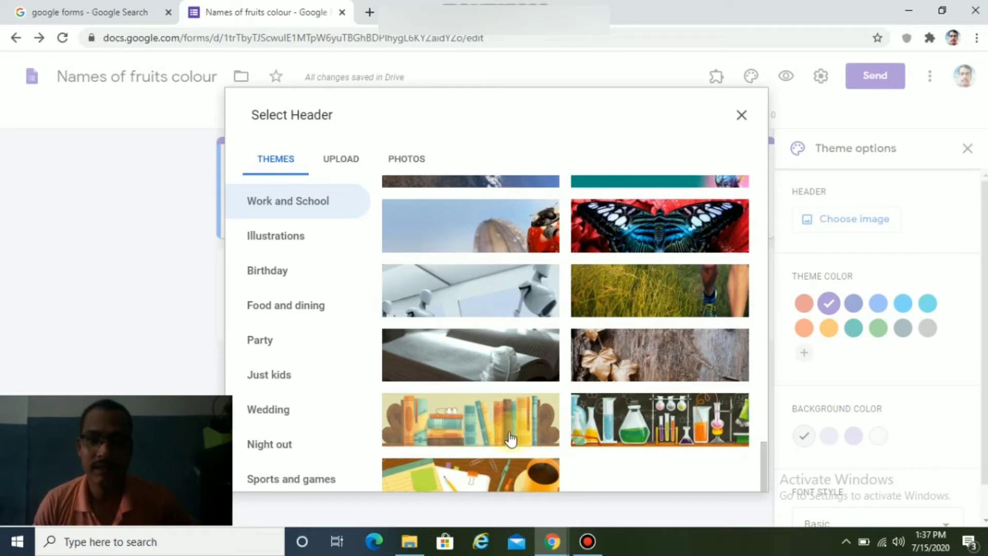
Upload banner image 8 from Desktop > Logo as the form header.
left_click(339, 168)
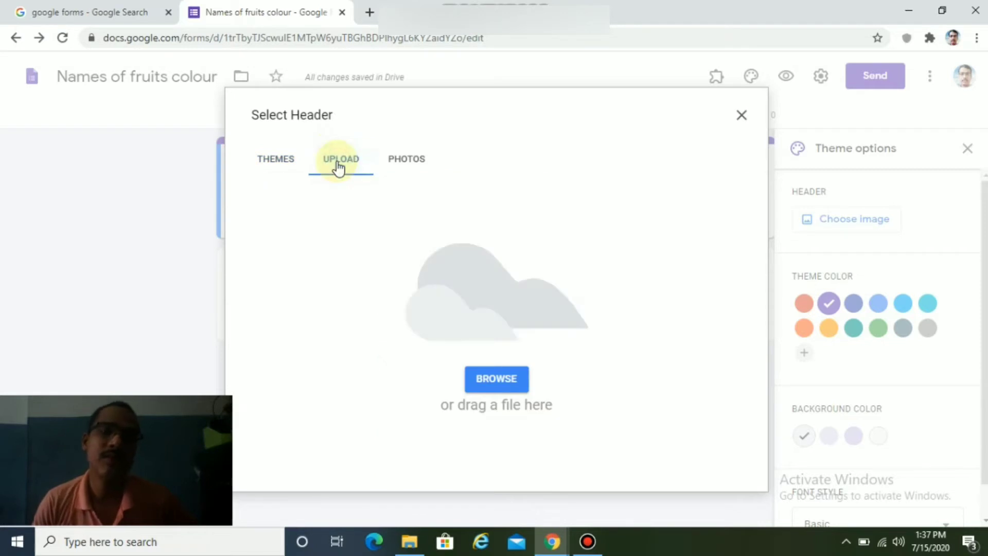
left_click(494, 379)
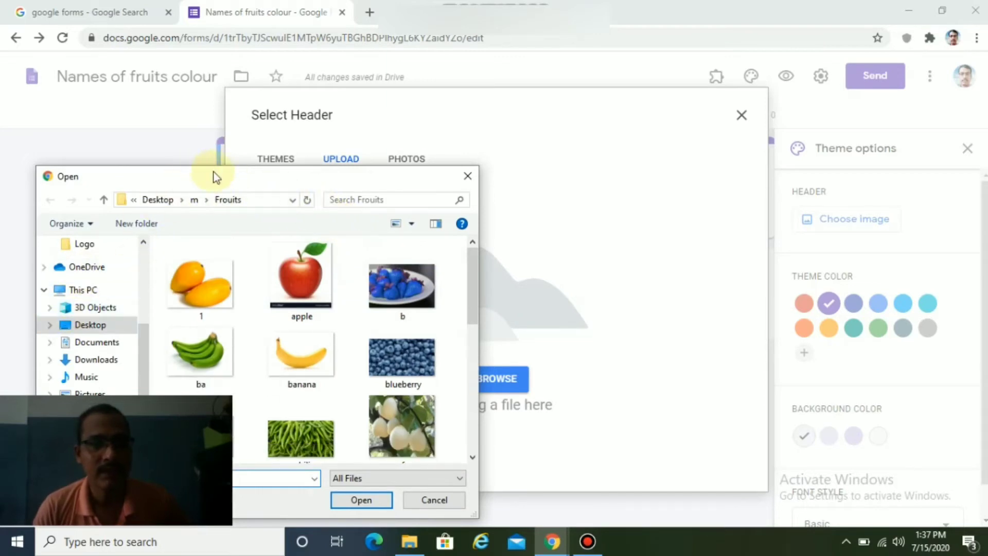
left_click_drag(218, 180, 481, 95)
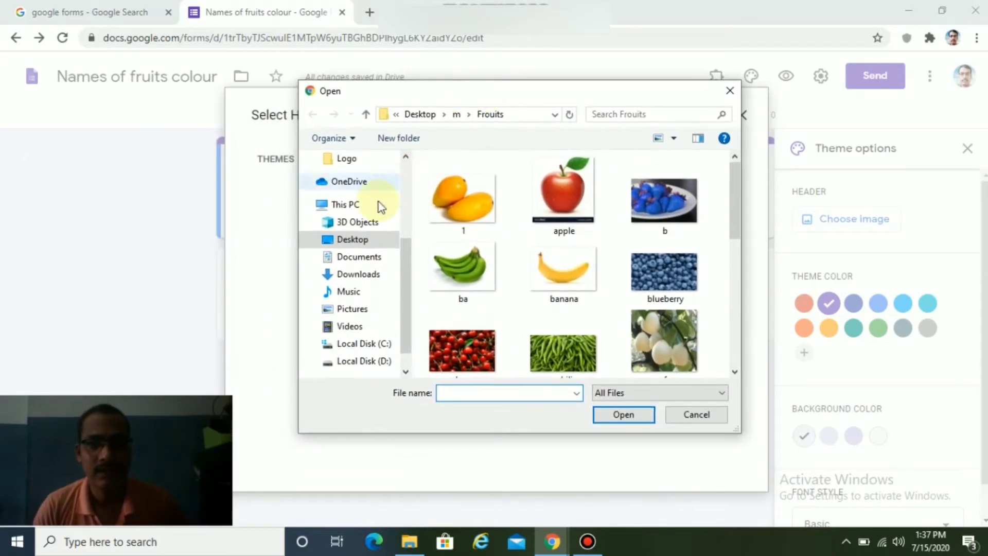
left_click(352, 240)
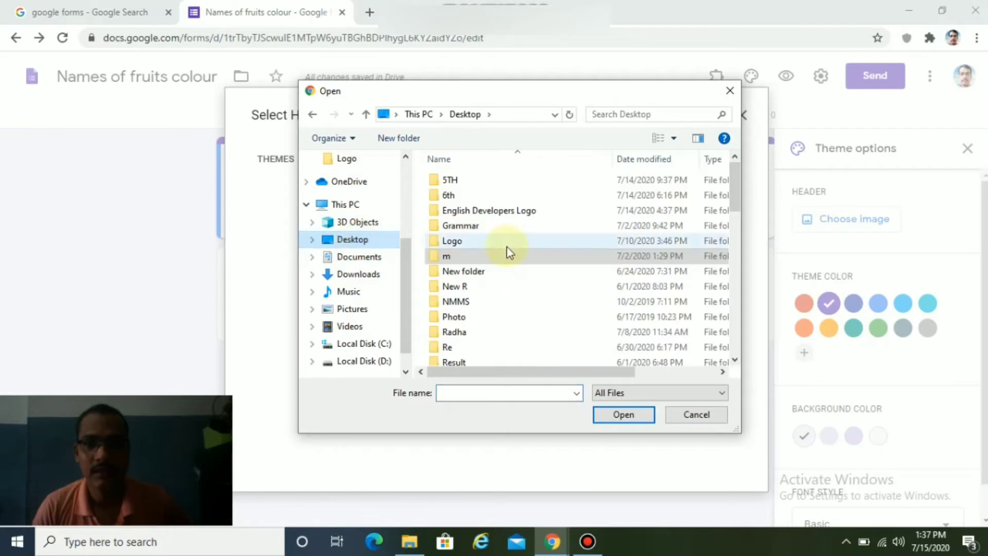
double_click(465, 243)
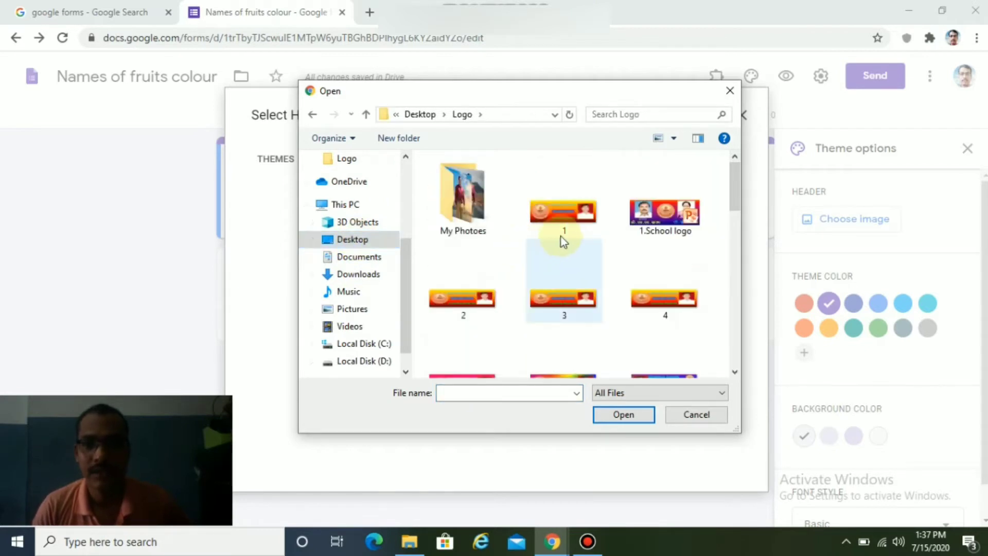
scroll(620, 258, "down", 5)
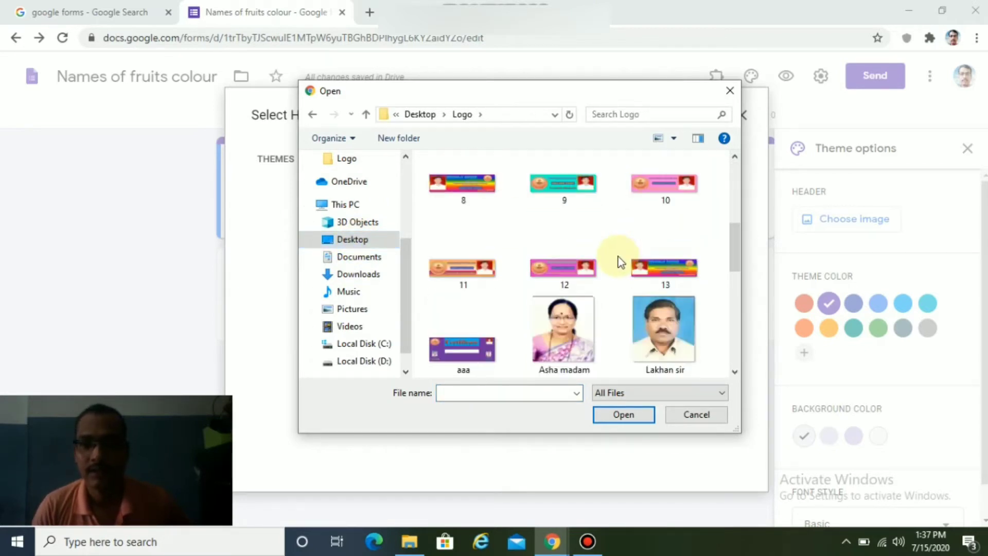
double_click(466, 250)
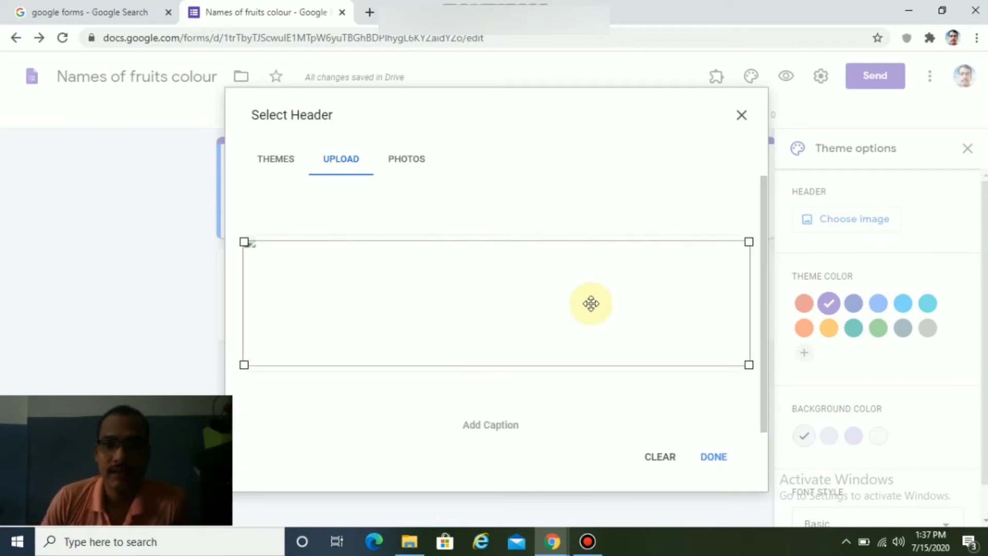
left_click(716, 458)
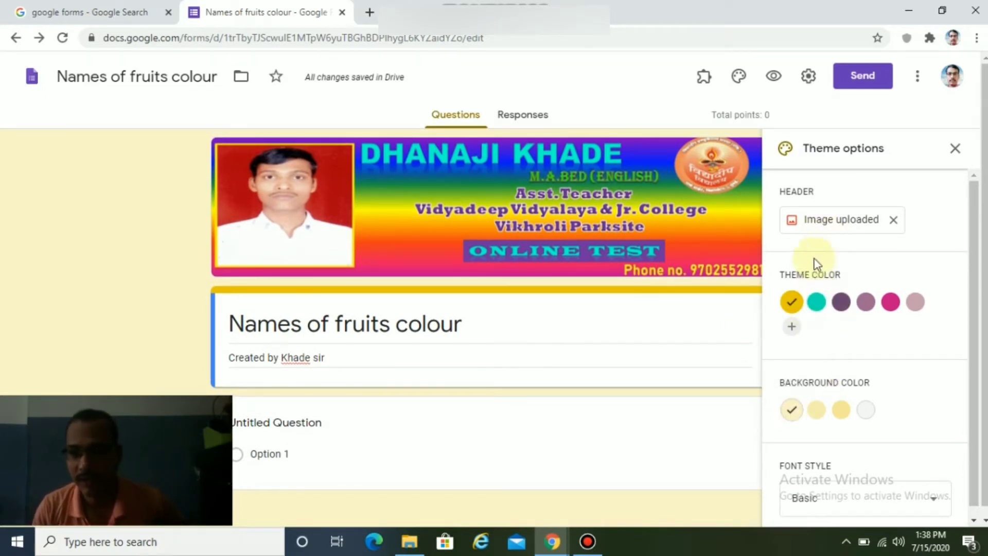
Try pink and teal theme colours with a darker teal page background.
left_click(890, 307)
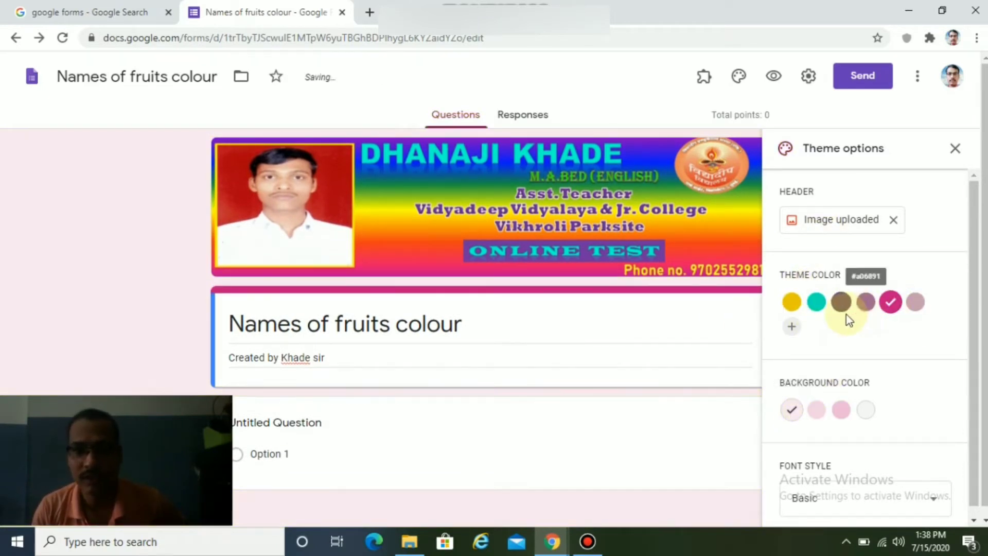
left_click(816, 303)
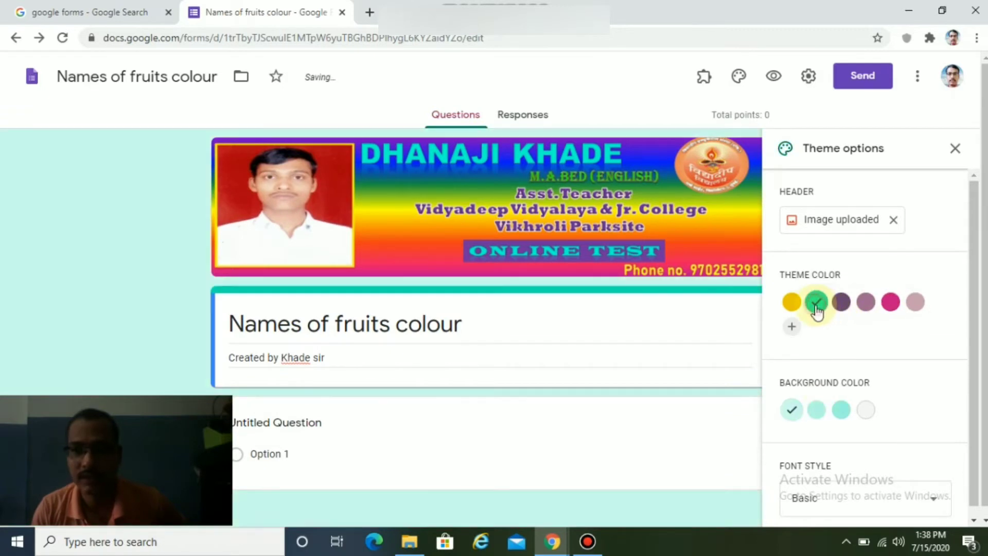
left_click(839, 412)
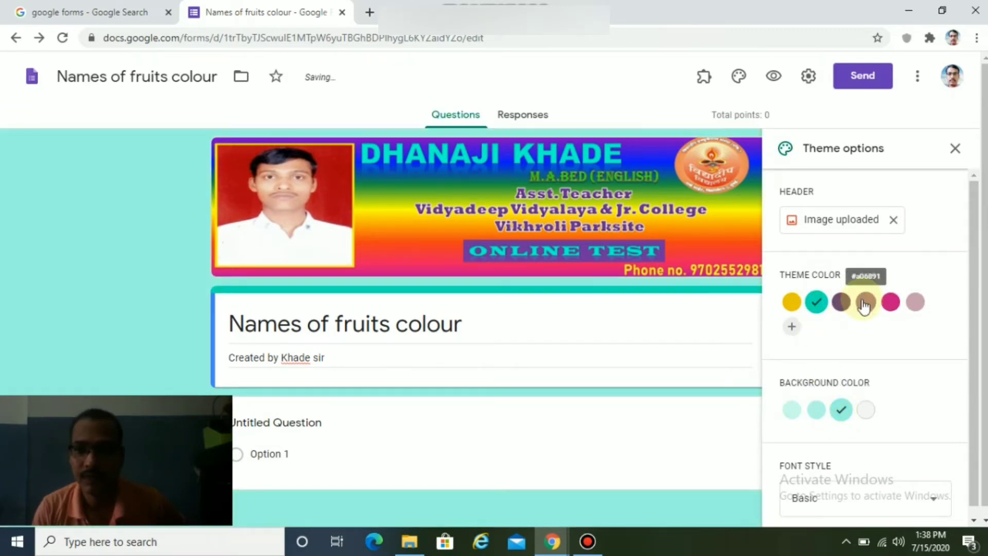
Add and apply a custom blue (#0015ff) theme colour with a darker lavender background.
left_click(792, 327)
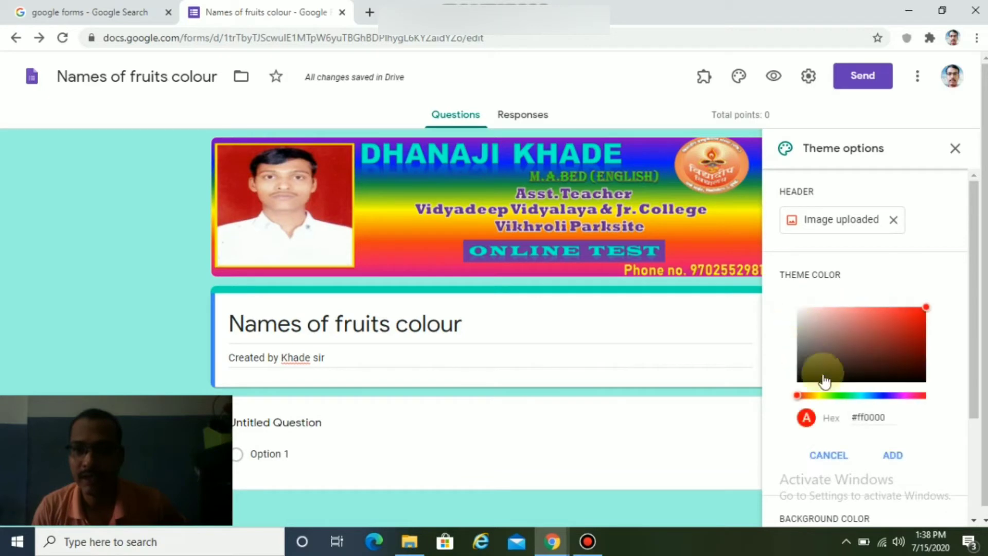
left_click(884, 400)
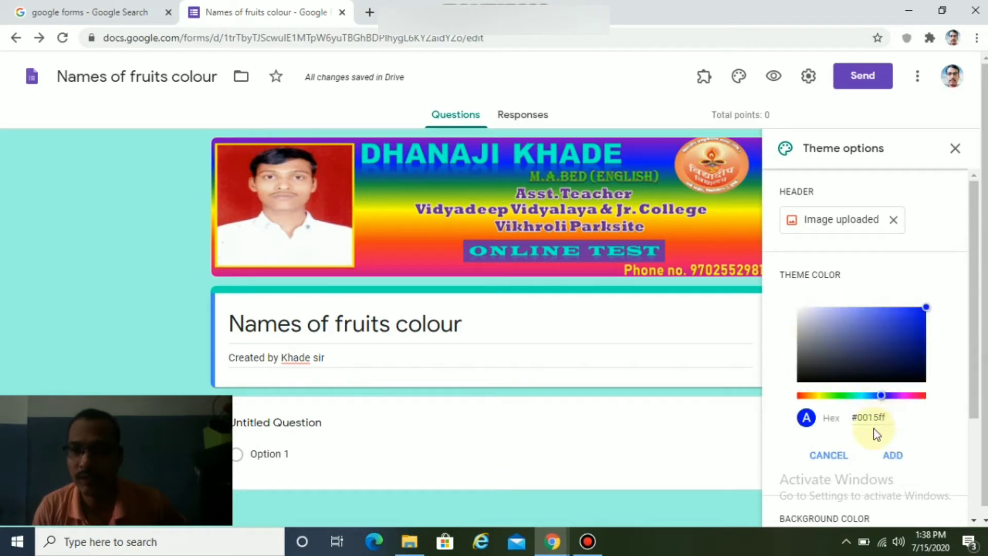
left_click(892, 455)
left_click(792, 326)
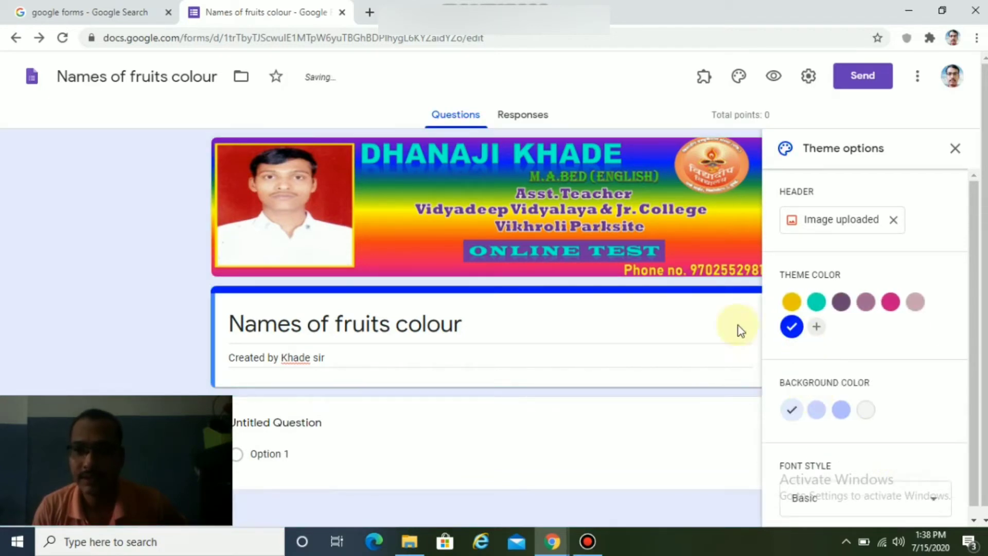
left_click(842, 414)
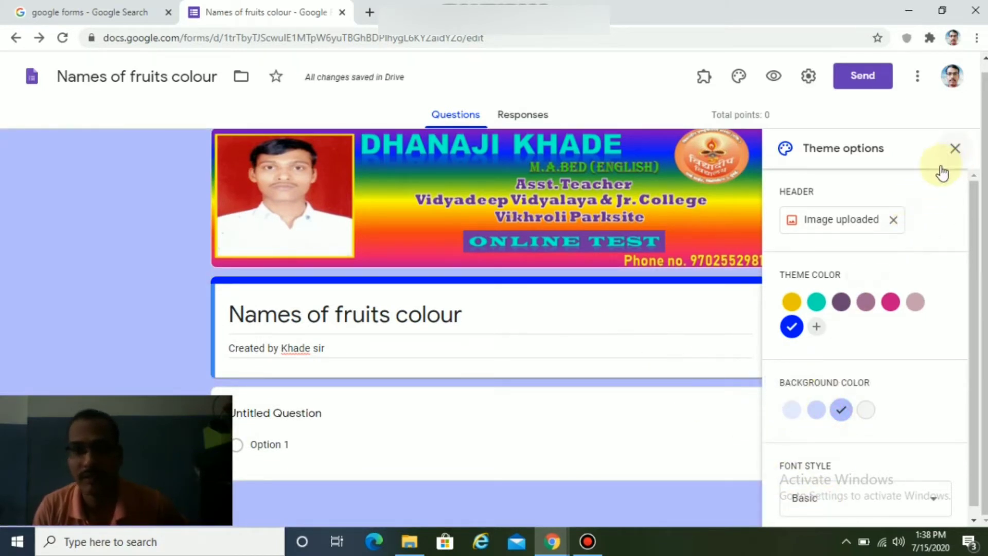
Close the Theme options panel to view the blue-themed form with its banner.
left_click(956, 149)
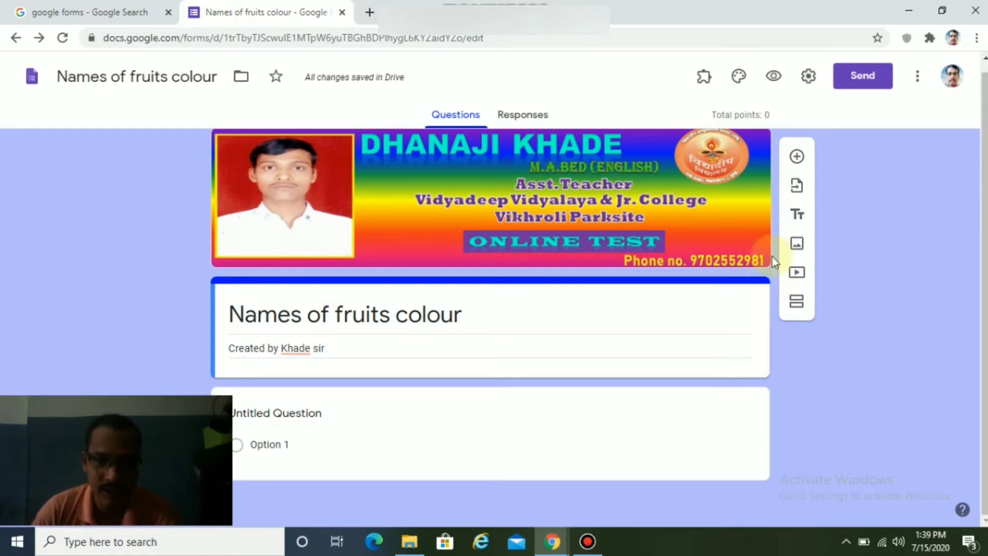
Insert an image item by uploading sl5 from the Logo folder.
left_click(798, 246)
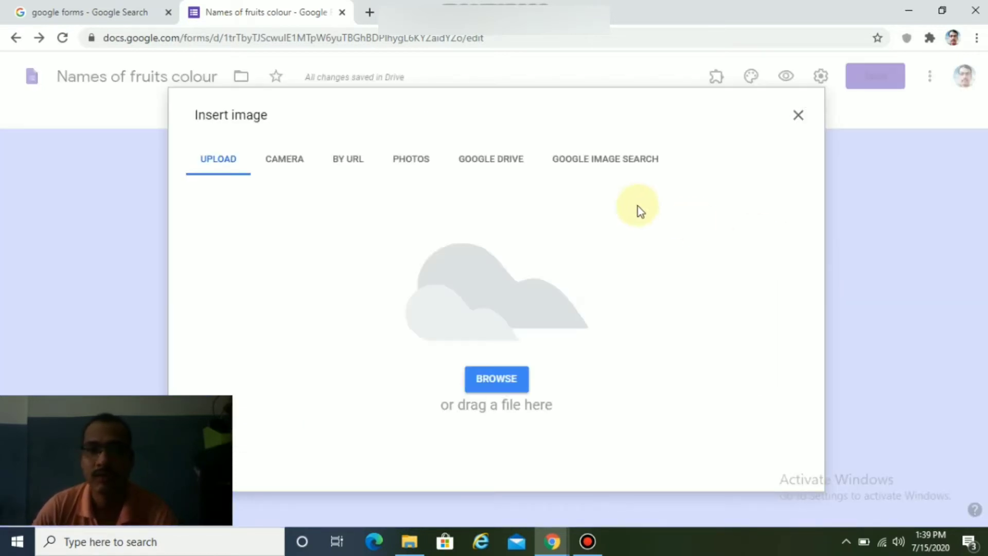
left_click(499, 381)
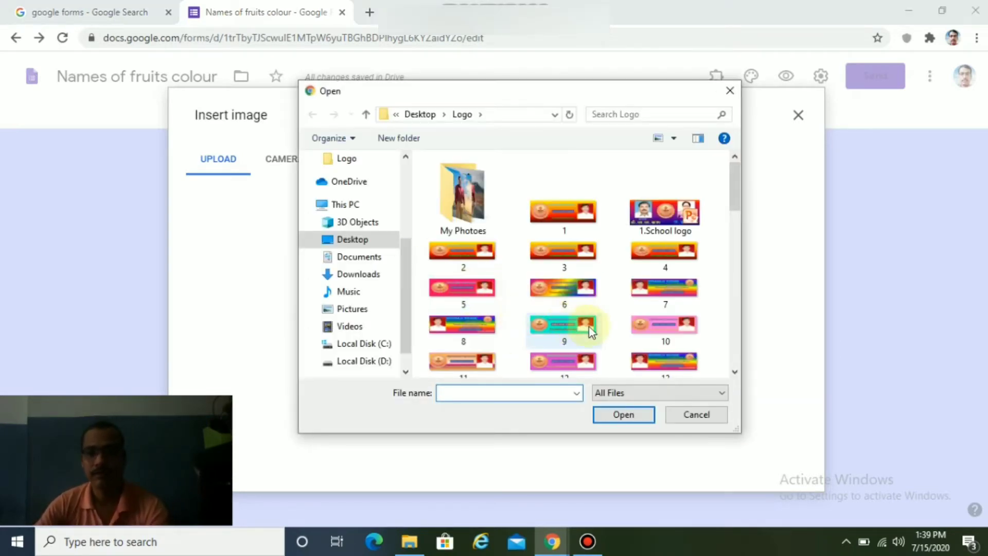
scroll(586, 330, "down", 10)
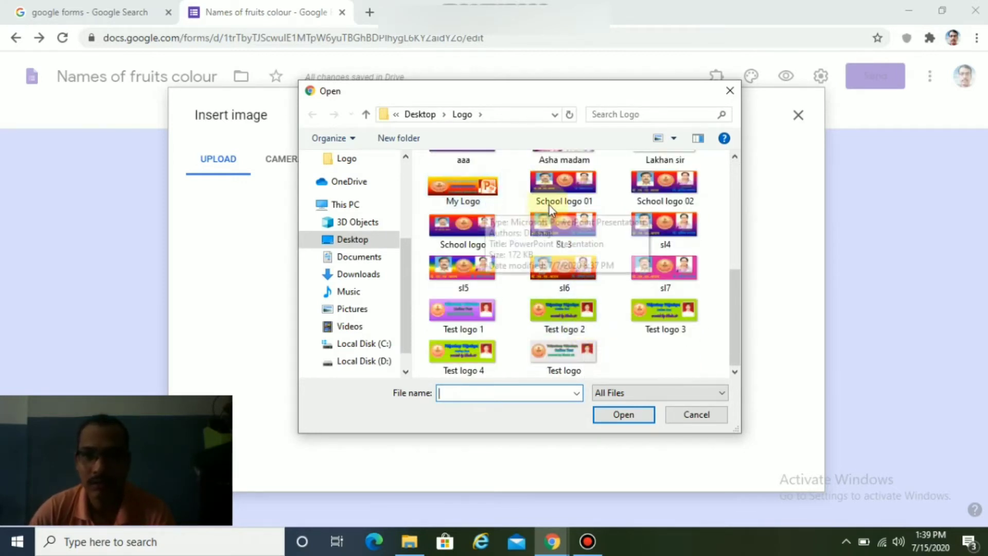
left_click(462, 269)
double_click(462, 269)
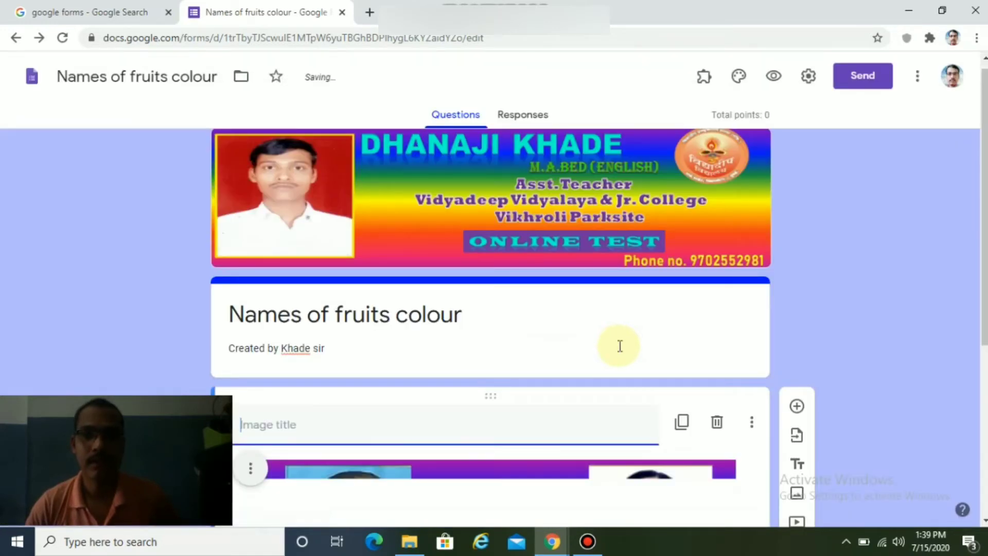
Retitle the untitled question 'Write your full name'.
scroll(620, 346, "down", 4)
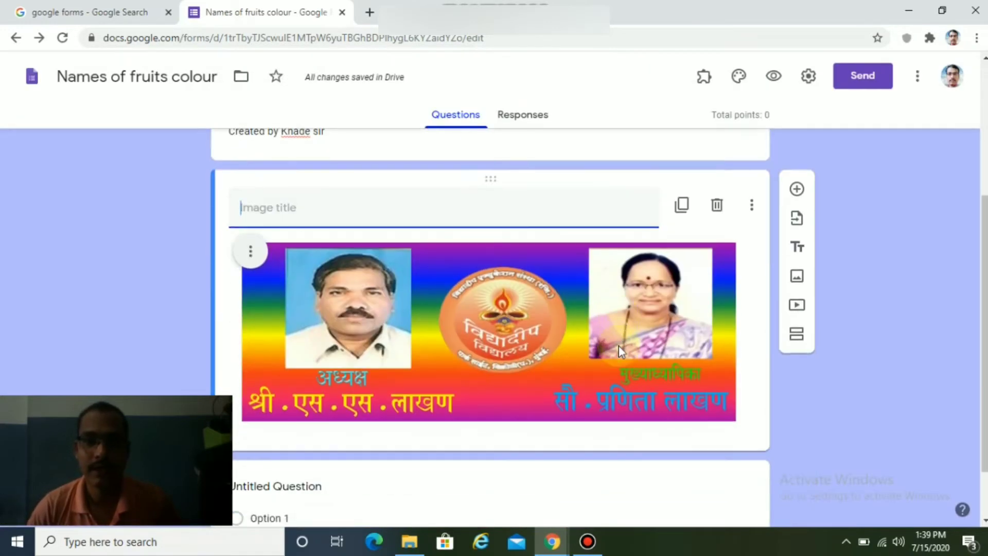
scroll(619, 345, "up", 3)
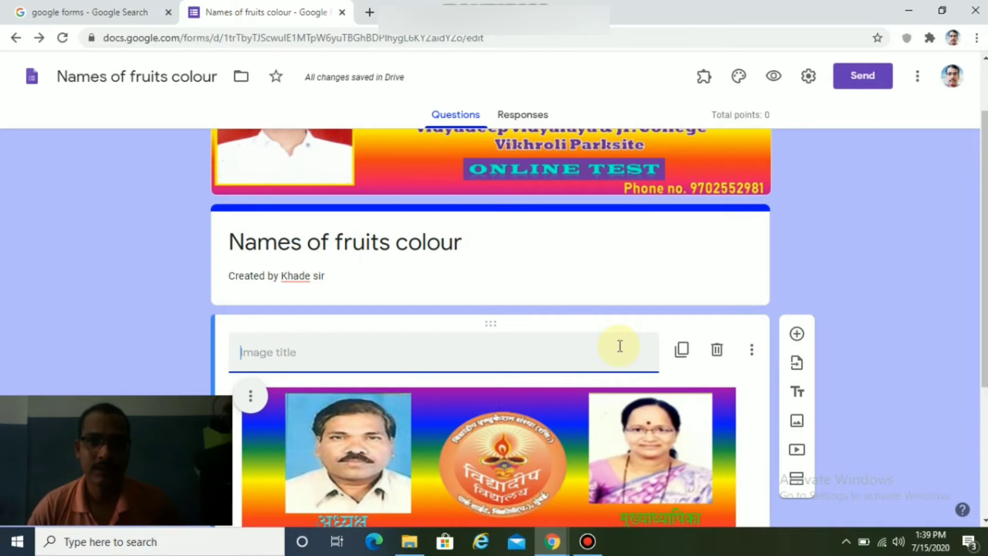
scroll(529, 309, "down", 2)
scroll(690, 302, "down", 3)
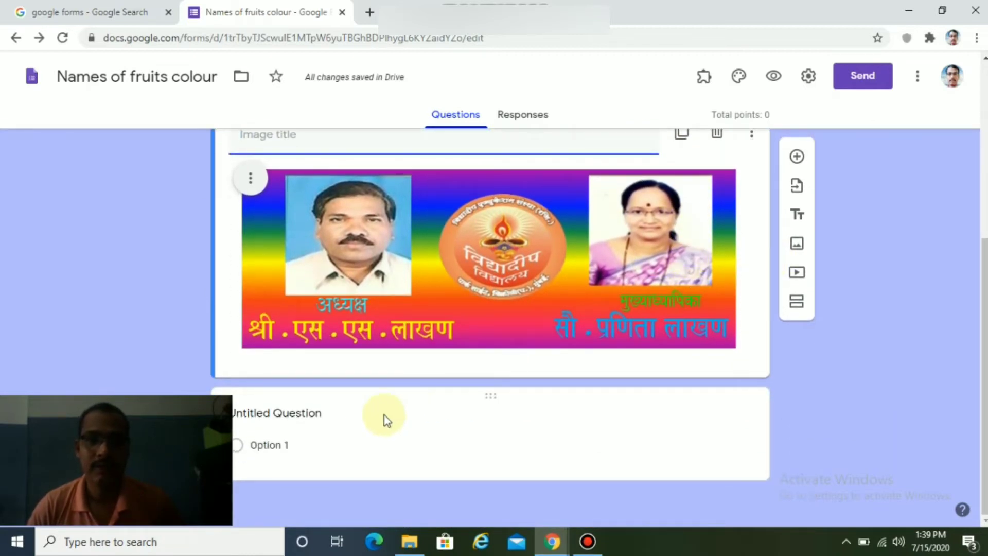
left_click(319, 409)
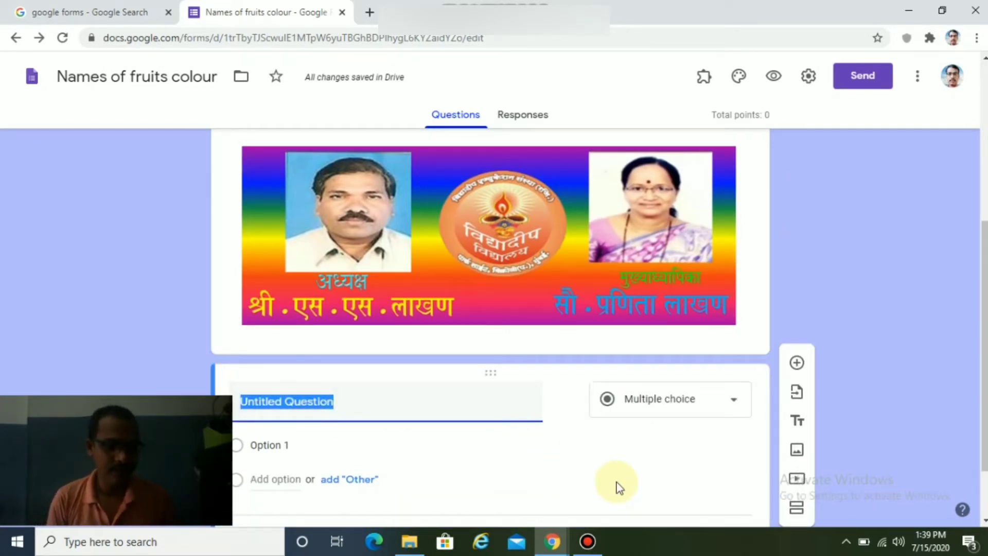
type("Write your")
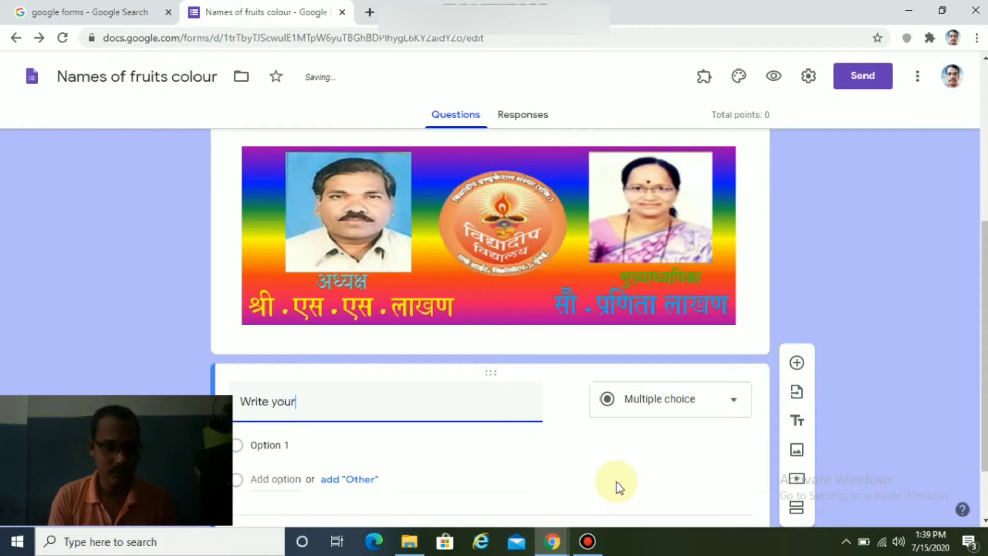
type("f")
key("BackSpace")
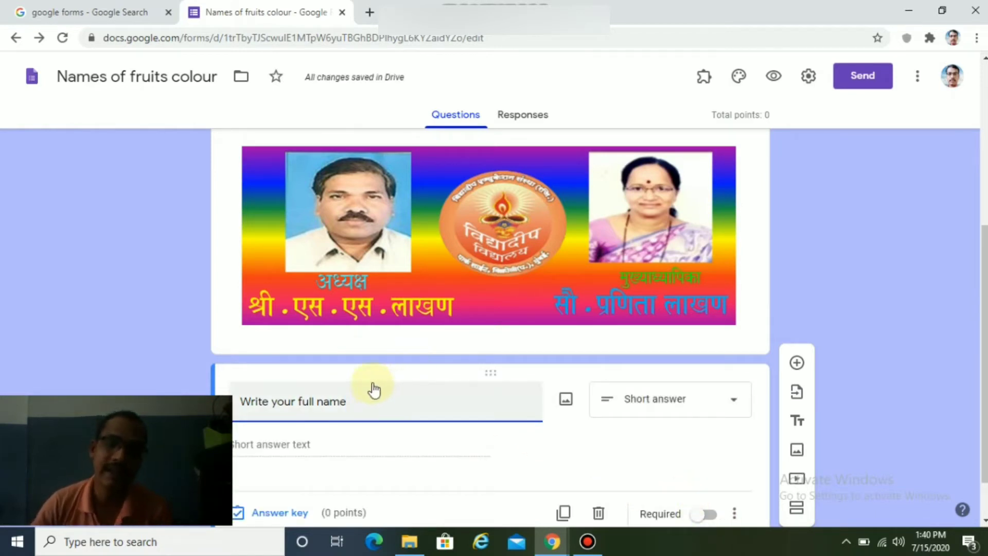
Switch on Required for the full name question.
scroll(494, 396, "down", 1)
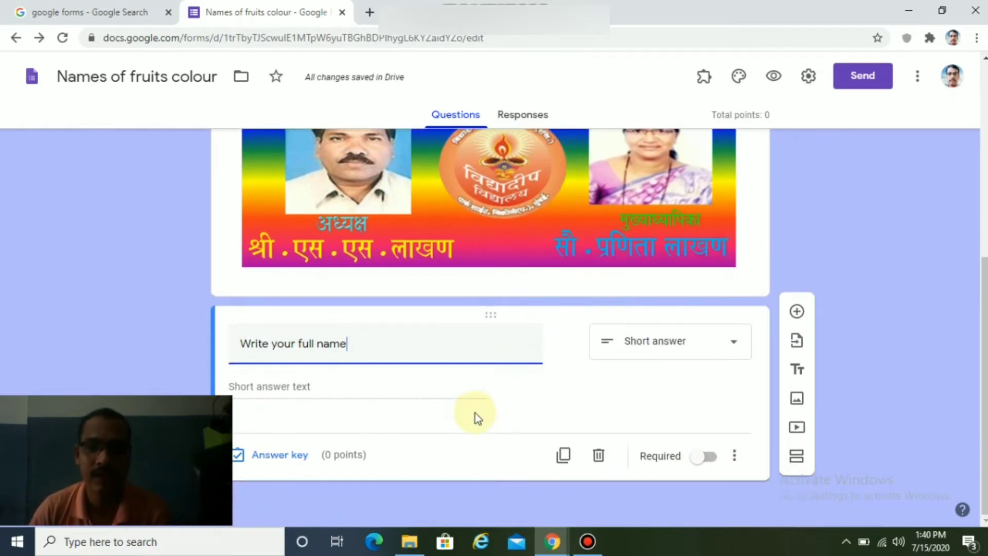
left_click(711, 457)
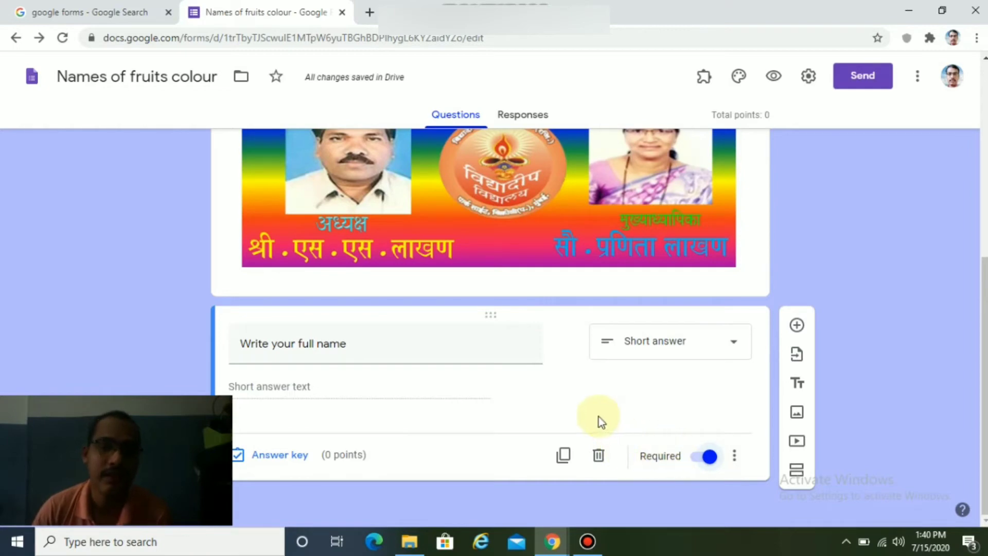
scroll(565, 335, "up", 6)
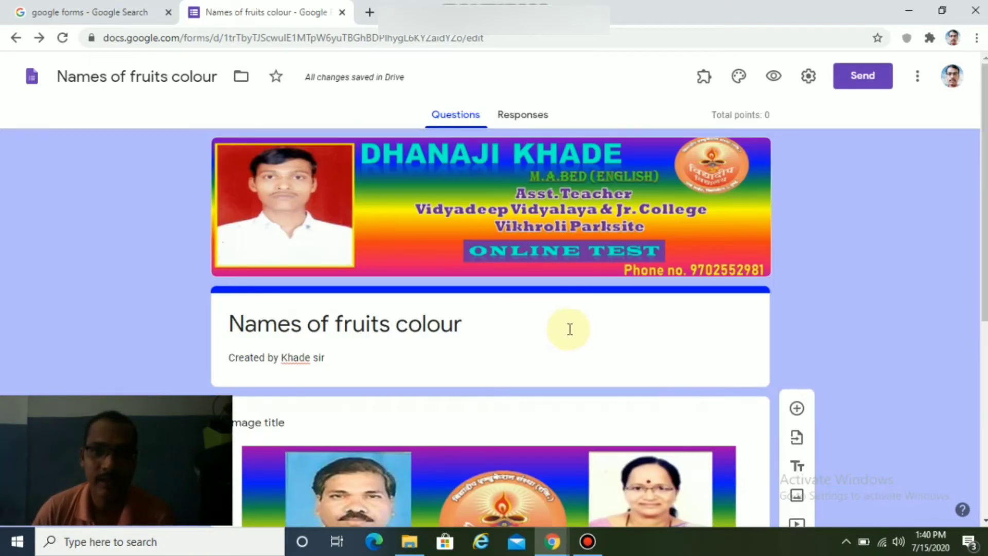
Add a new section after the name question, titled 'Names of fruits colour' from the form title.
scroll(566, 336, "down", 5)
scroll(568, 337, "down", 2)
scroll(567, 332, "up", 6)
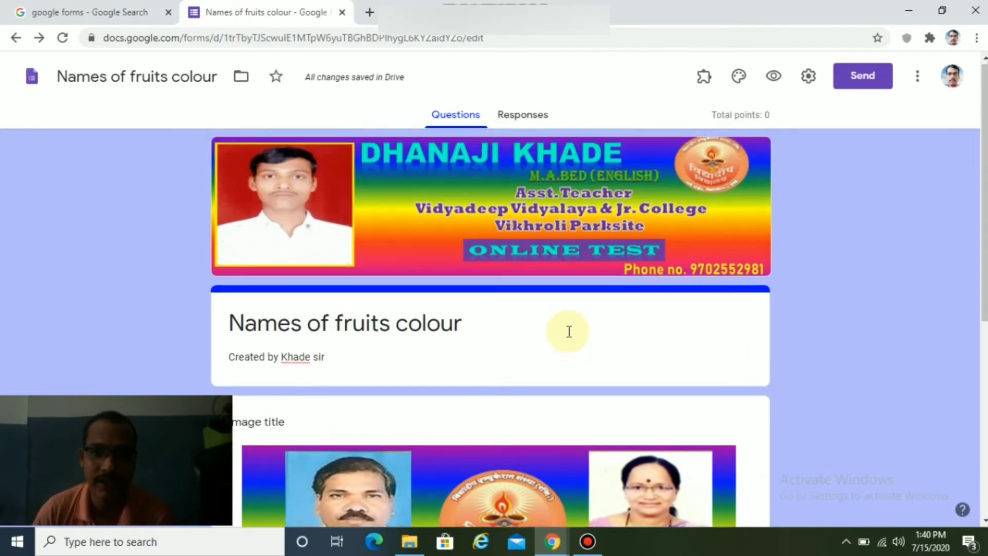
scroll(566, 336, "down", 6)
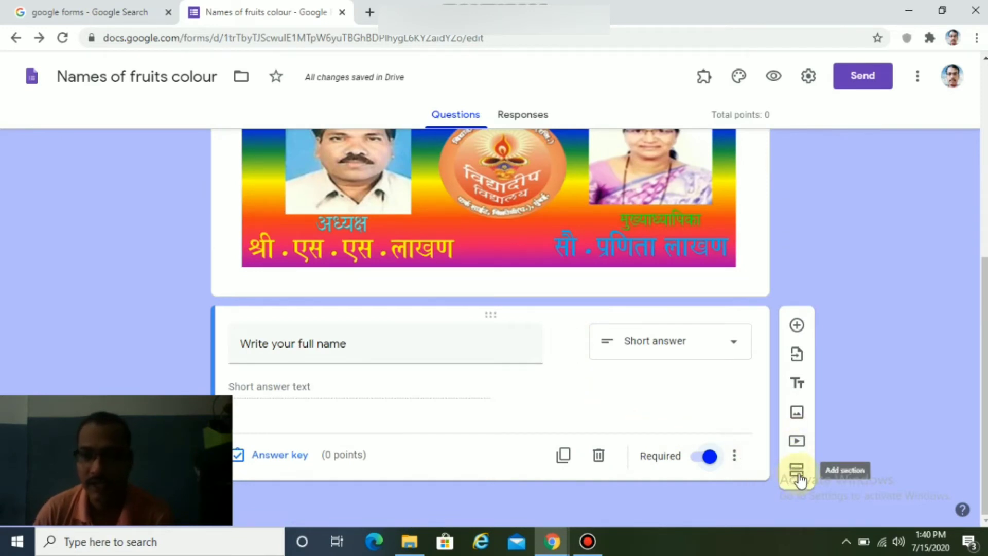
left_click(797, 471)
scroll(572, 416, "down", 3)
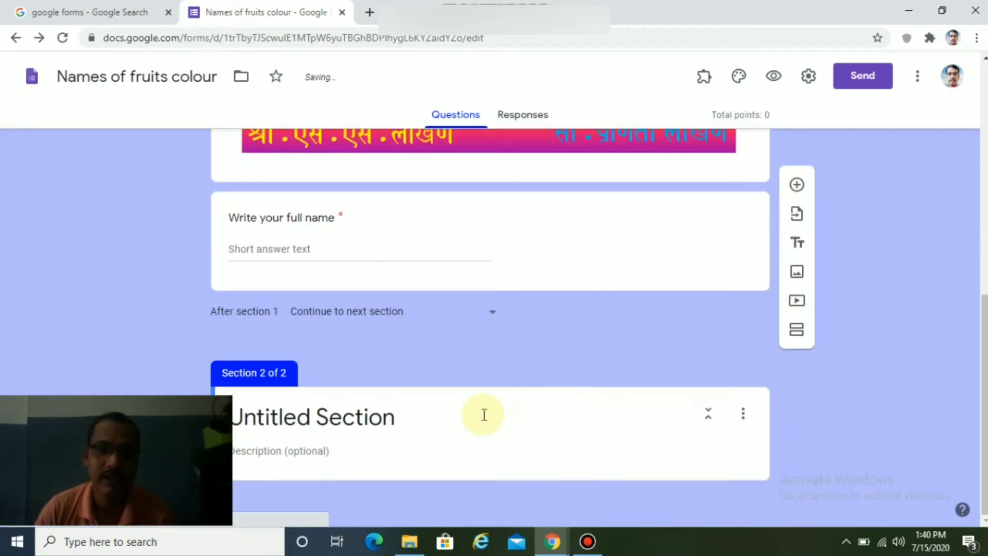
left_click(410, 415)
scroll(439, 335, "up", 7)
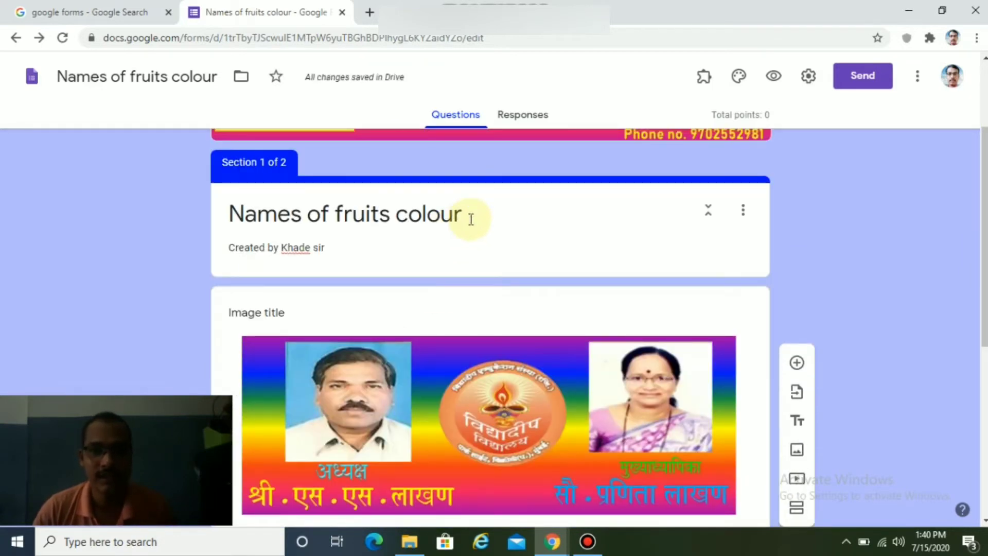
triple_click(471, 220)
key("ctrl+c")
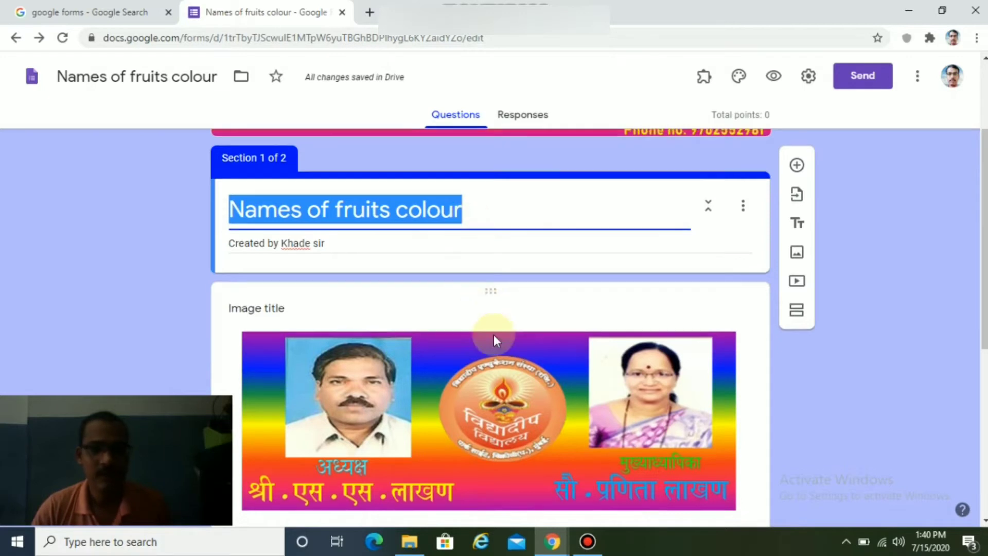
scroll(496, 335, "down", 7)
left_click(426, 415)
key("ctrl+v")
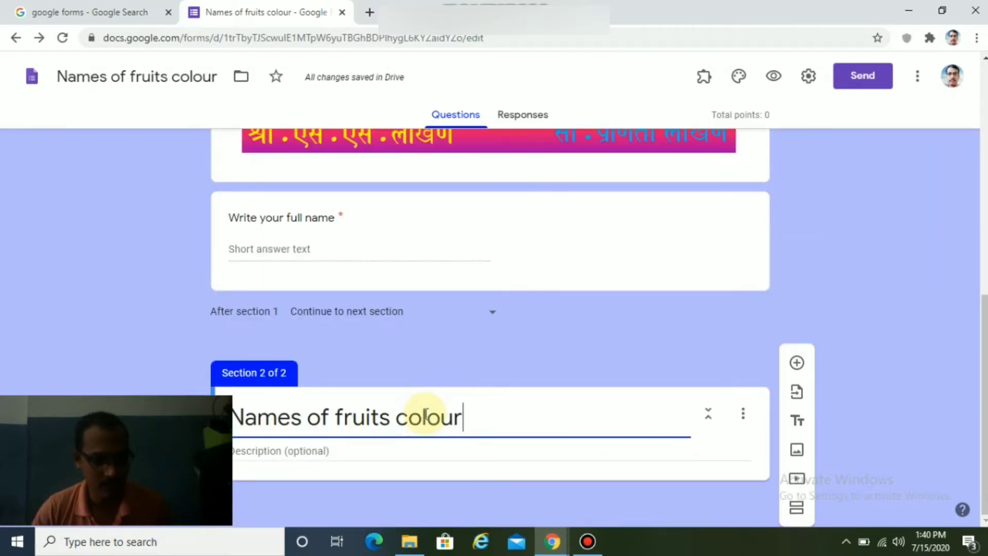
Give the section the description 'Choose the correct alternatives' and add a blank question.
left_click(416, 453)
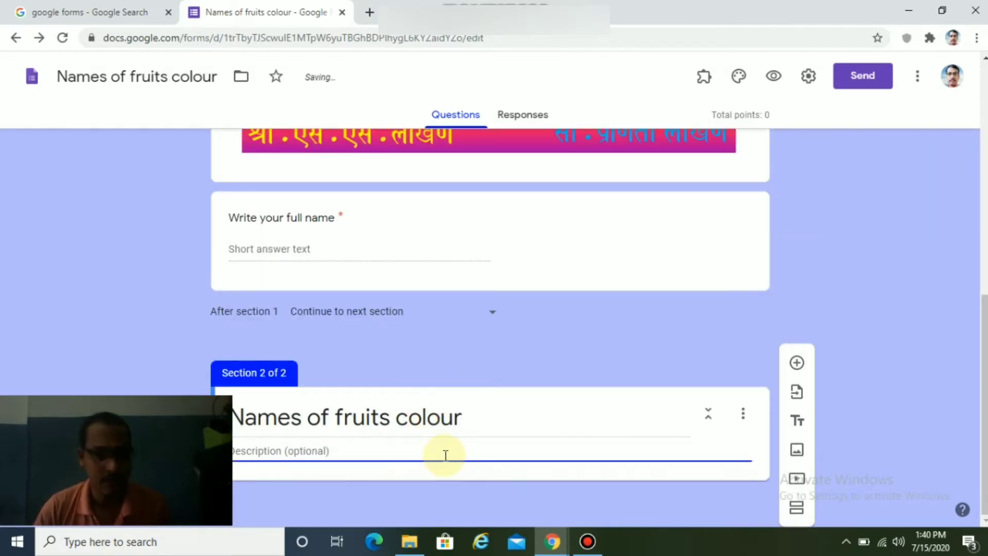
type("ch")
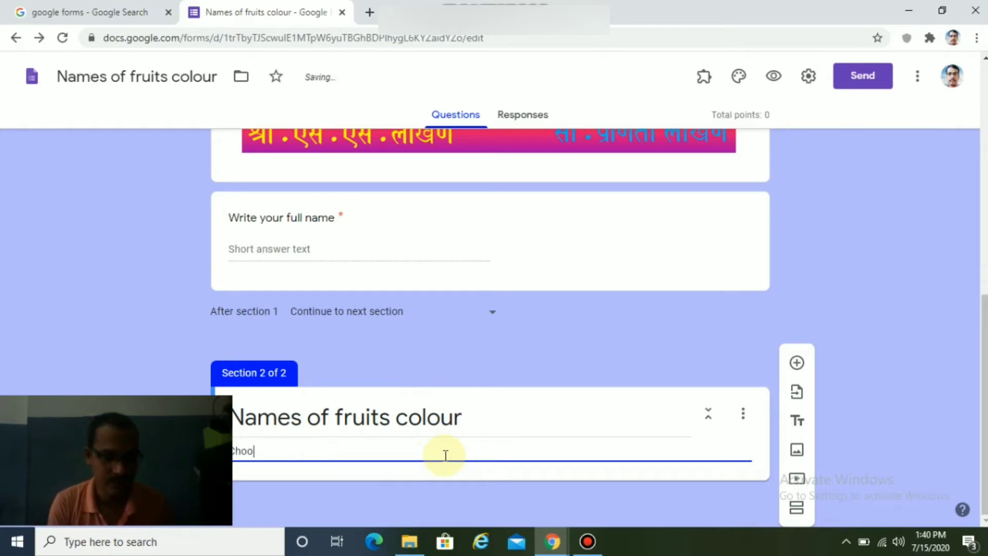
type("oose the correct alternatives")
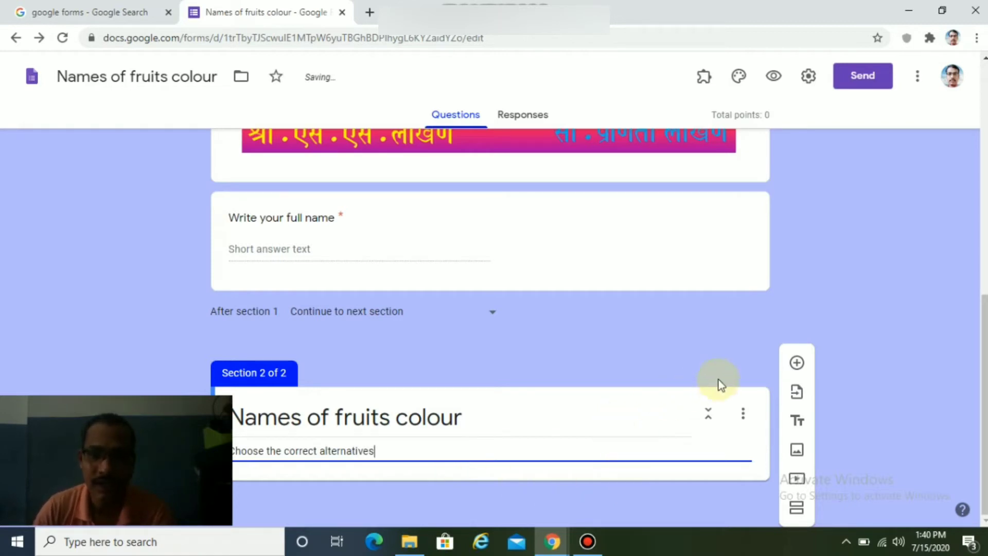
left_click(796, 362)
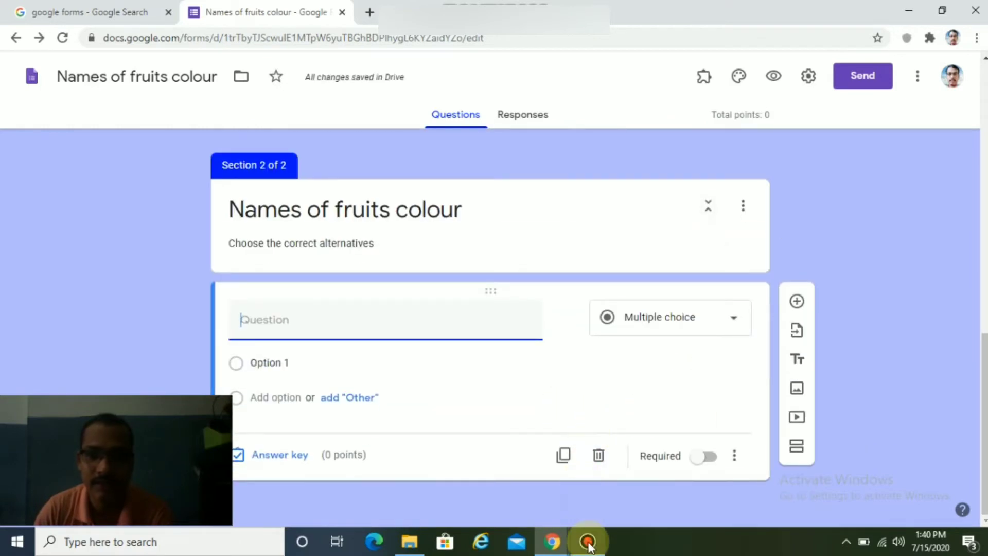
Close the DevTools pane so section 2's blank multiple-choice question is fully visible.
mouse_move(589, 545)
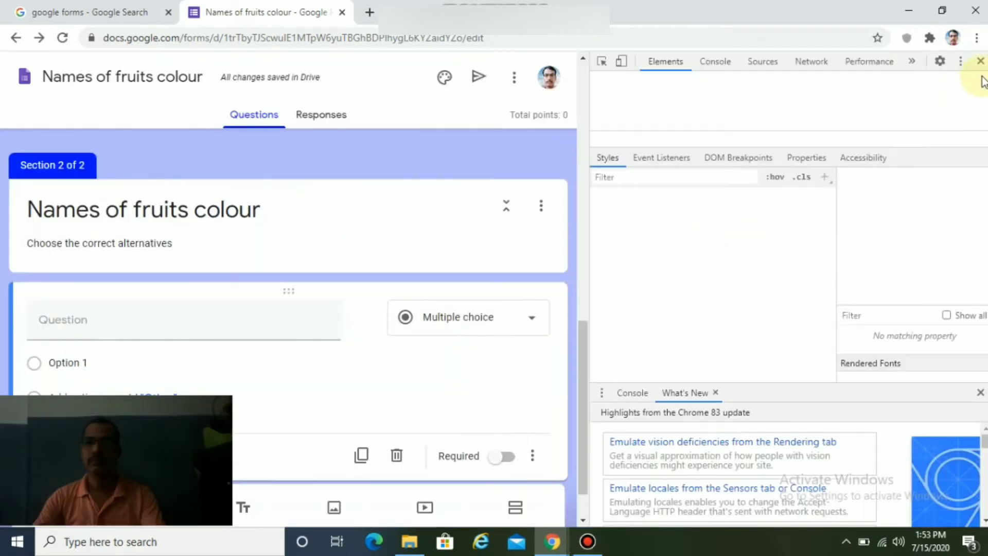
left_click(980, 61)
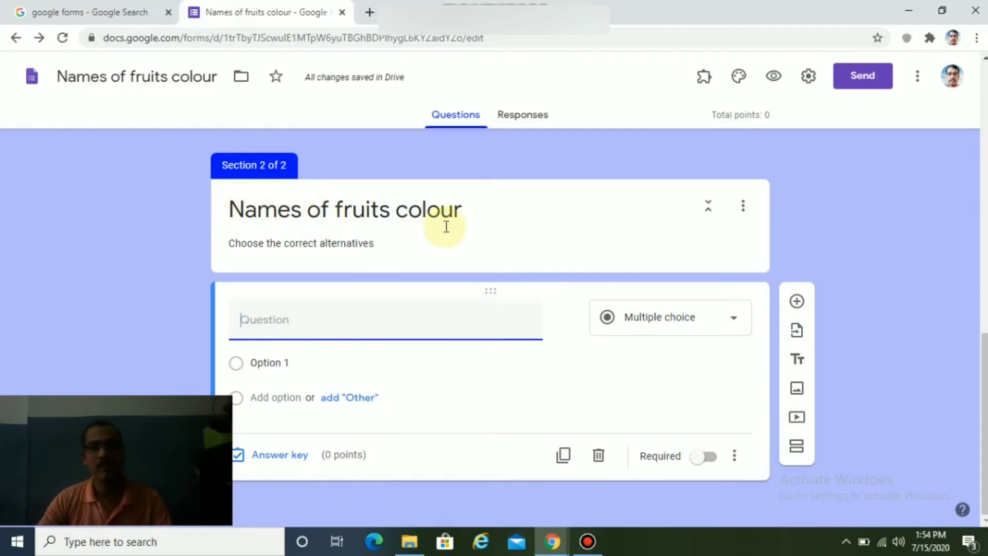
mouse_move(561, 327)
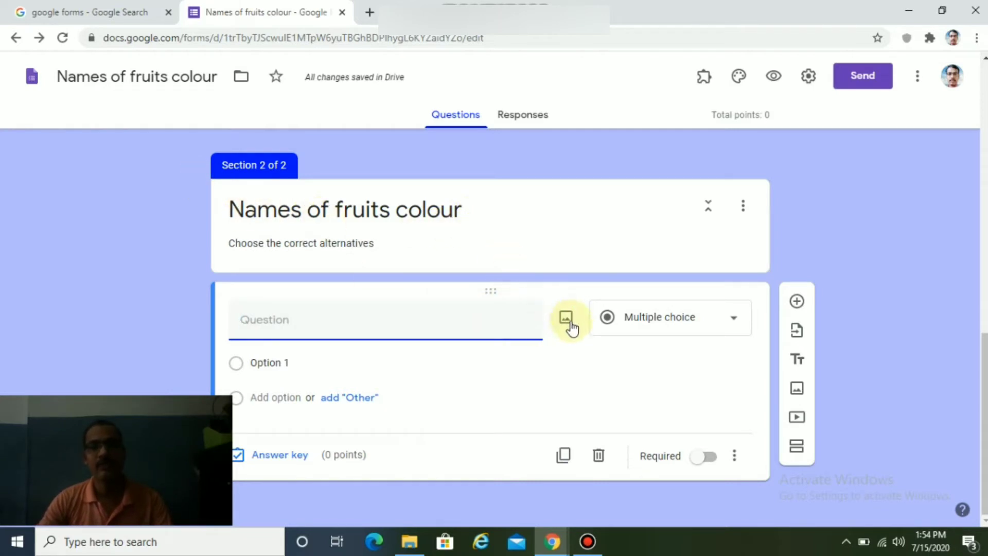
Attach image 1 (the mango) from Desktop > m > Frouits to the new question.
left_click(567, 319)
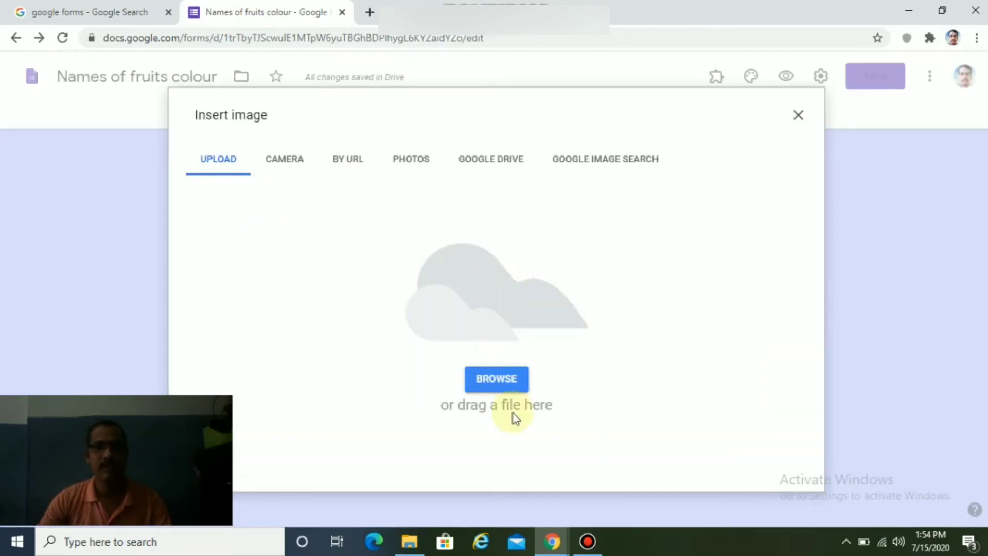
left_click(504, 383)
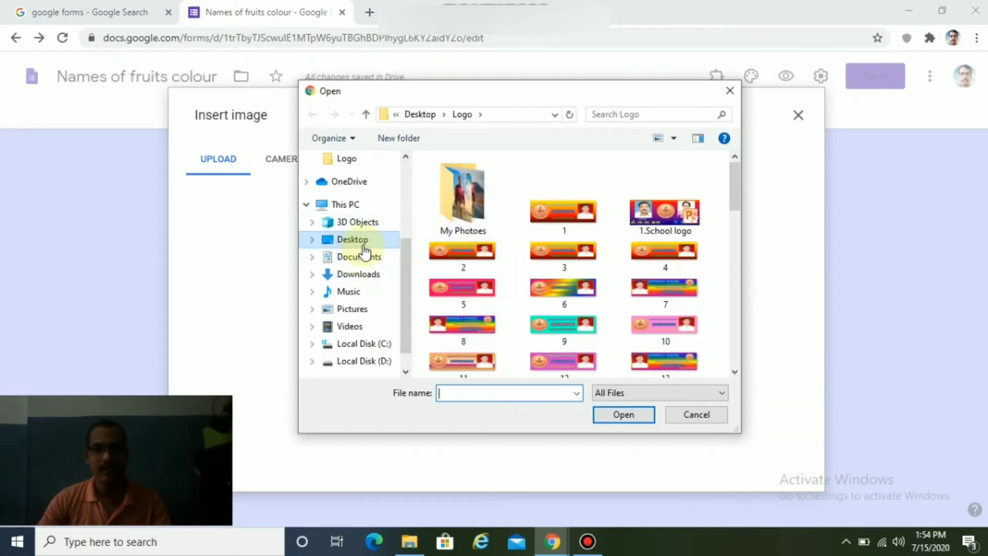
left_click(366, 114)
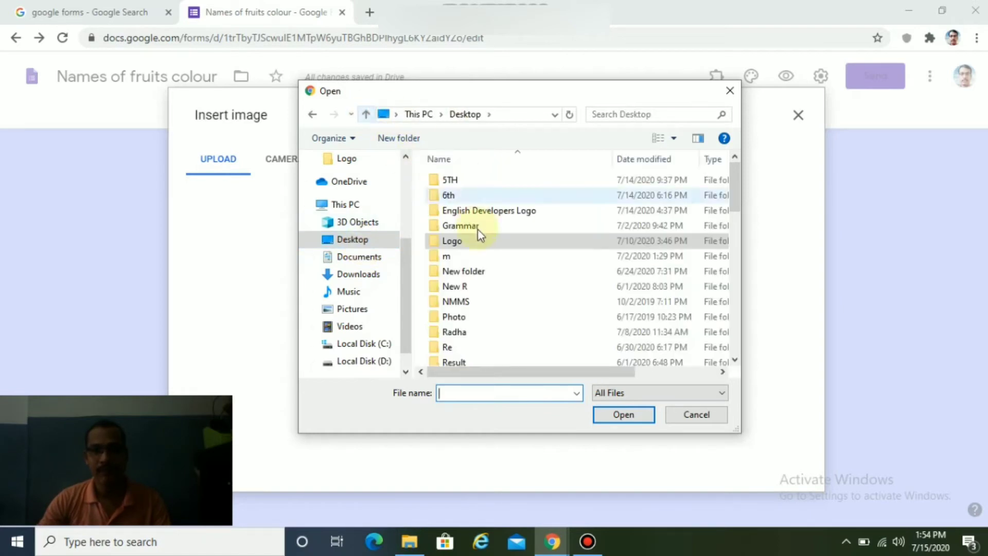
left_click(449, 258)
double_click(450, 257)
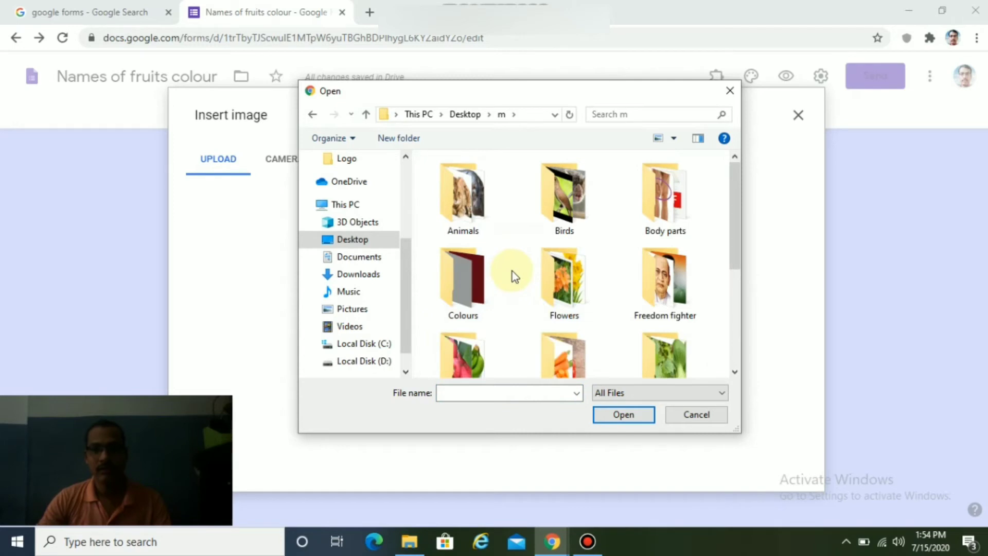
scroll(536, 283, "down", 2)
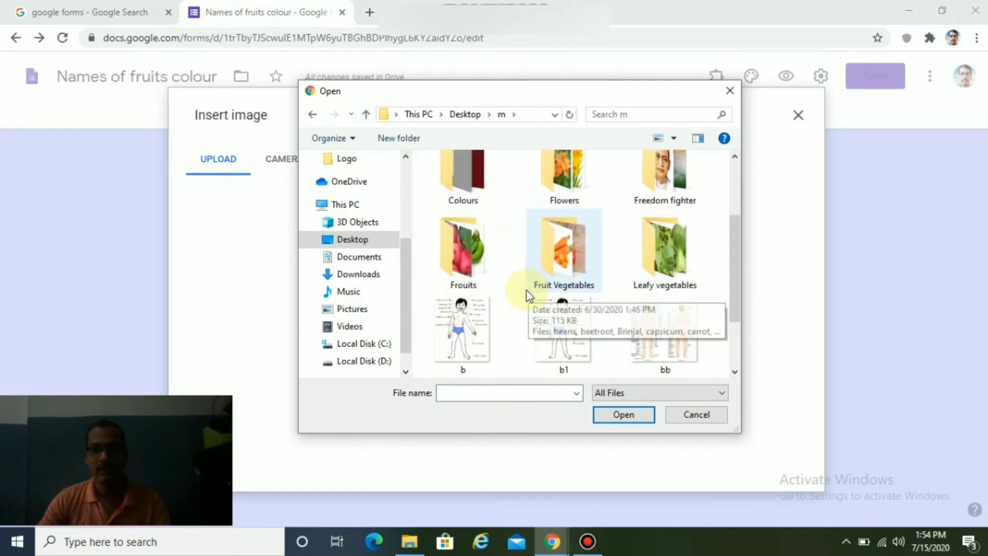
double_click(470, 277)
double_click(471, 193)
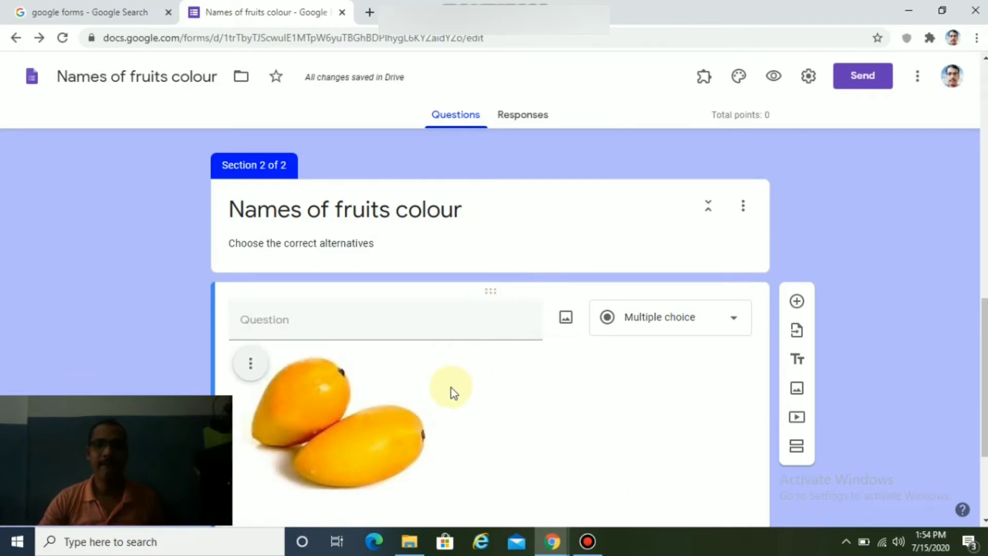
Leave the mango question's answer type set to Multiple choice.
scroll(455, 389, "down", 3)
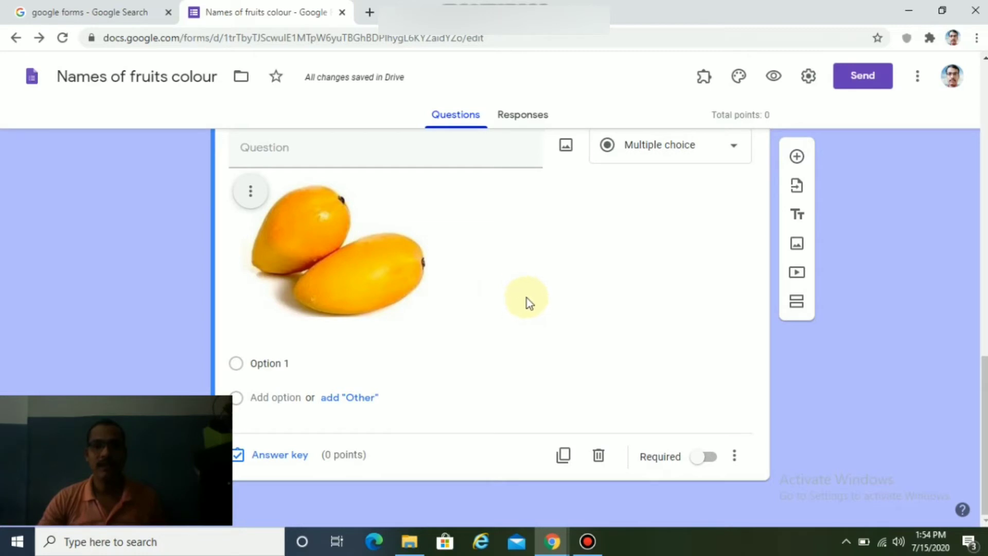
scroll(525, 301, "up", 1)
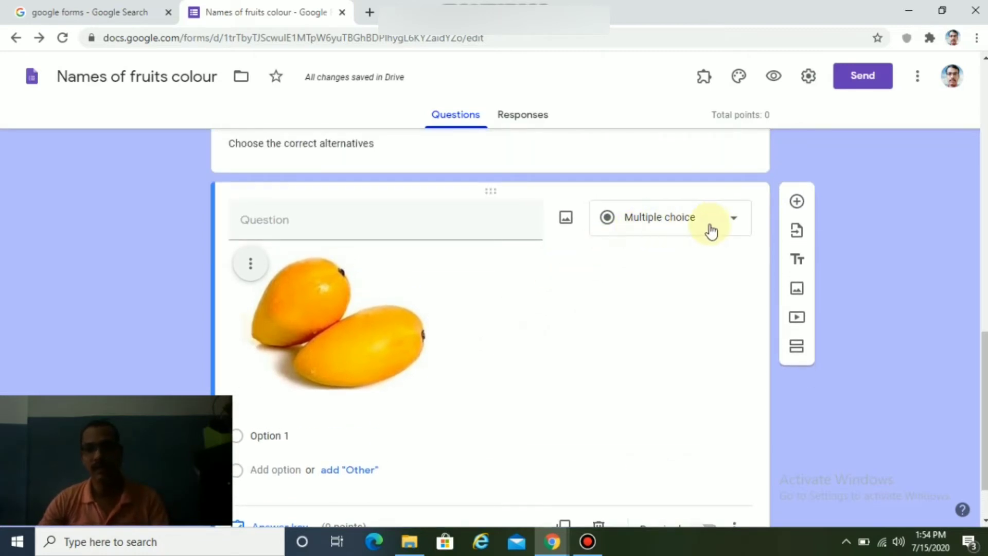
left_click(730, 227)
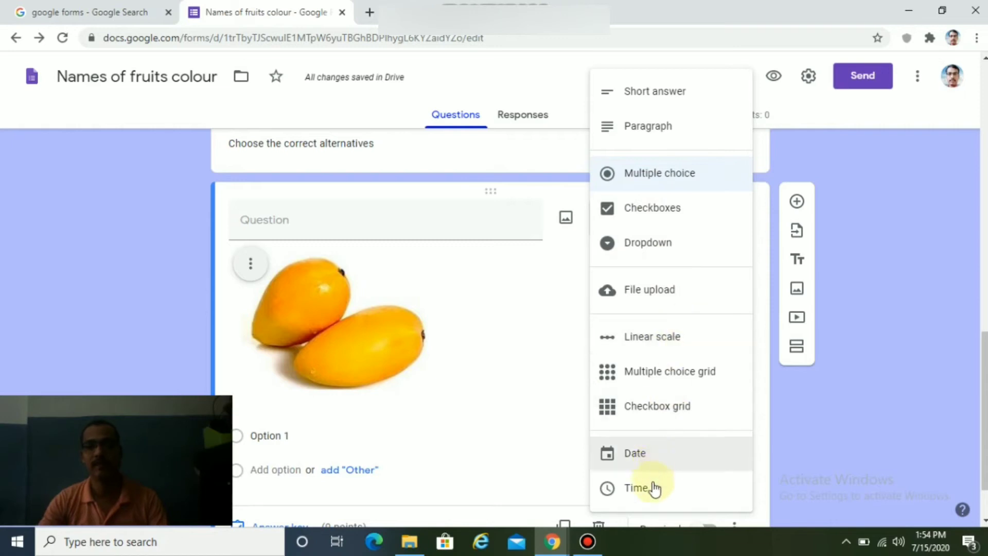
left_click(561, 290)
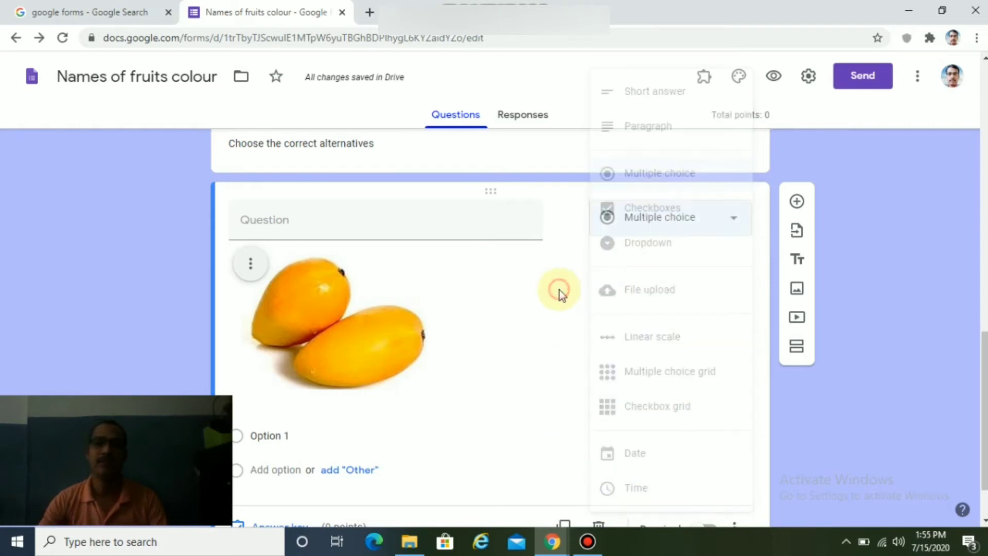
scroll(379, 312, "down", 2)
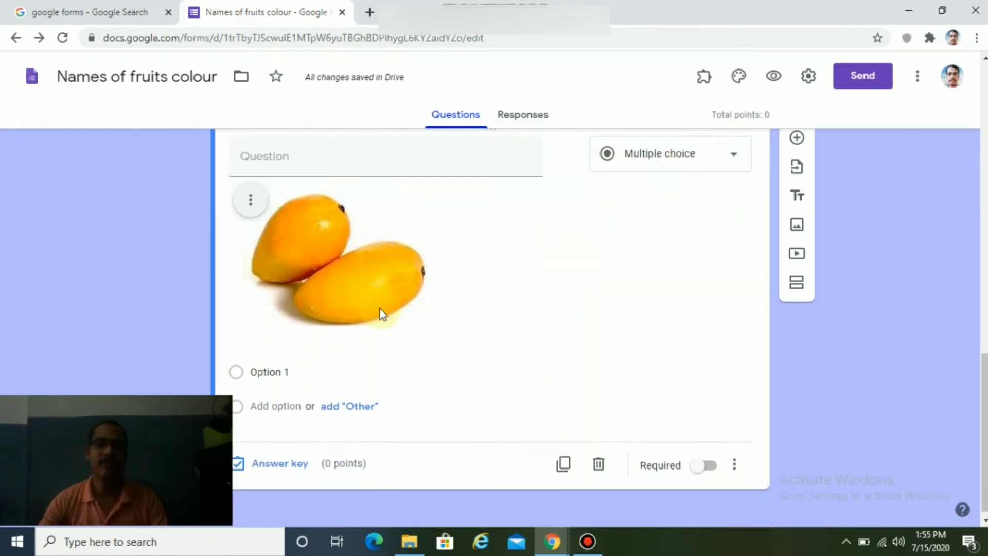
Enter Pink, Red and Yellow as the mango question's first answer options.
left_click(280, 362)
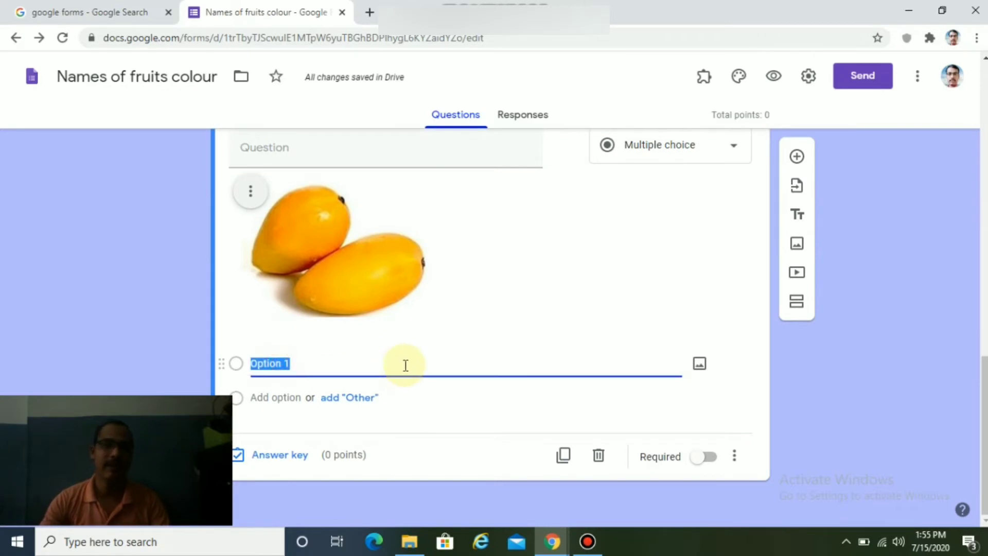
type("P")
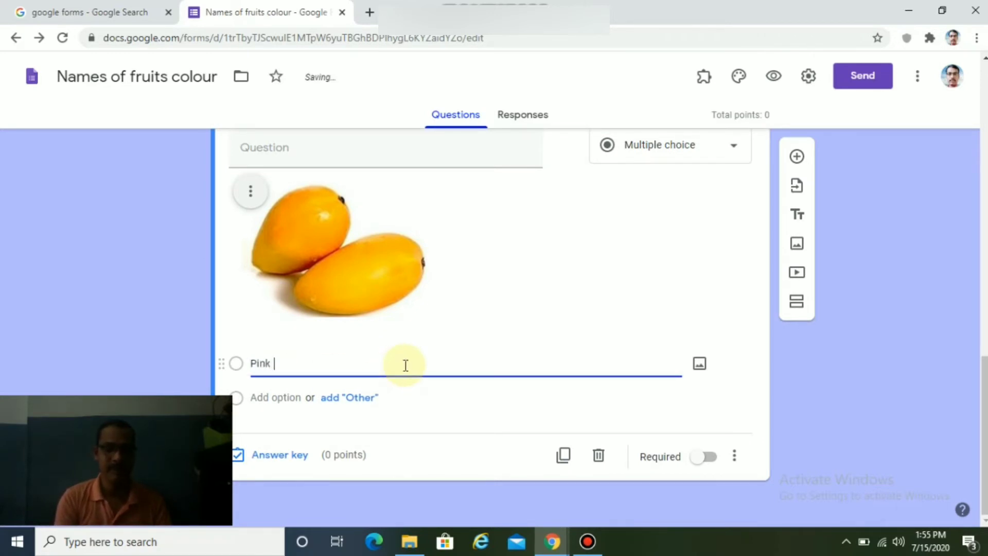
type("ink")
key("Return")
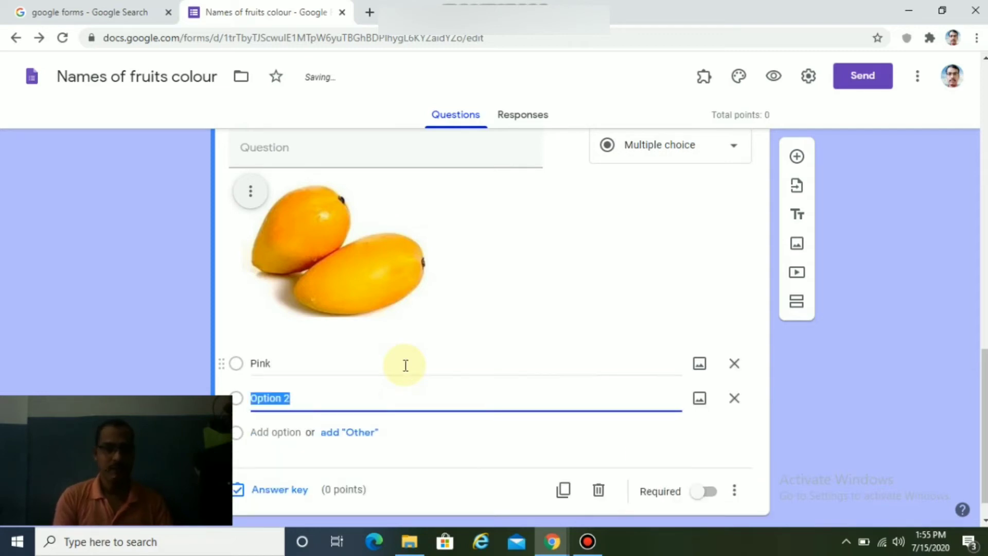
type("REd")
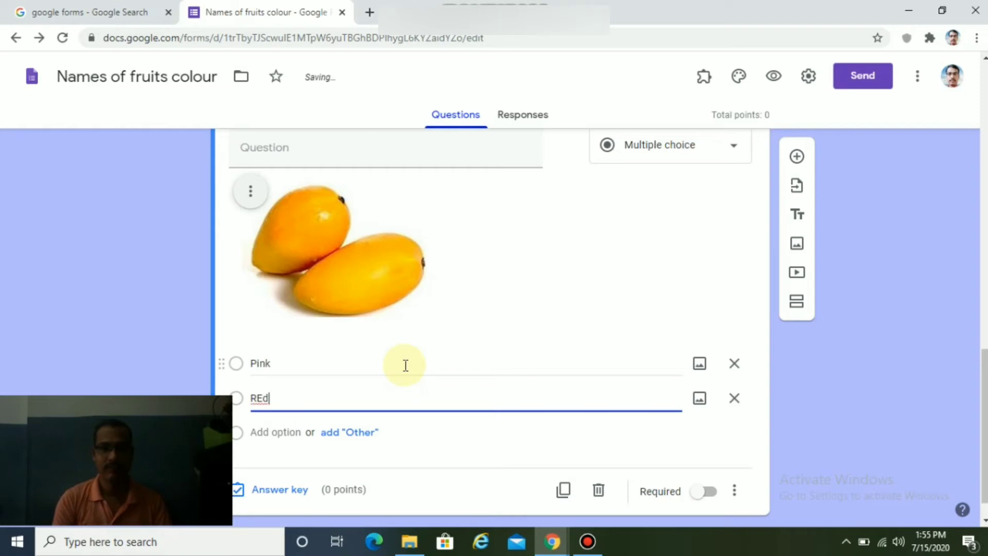
scroll(412, 354, "down", 1)
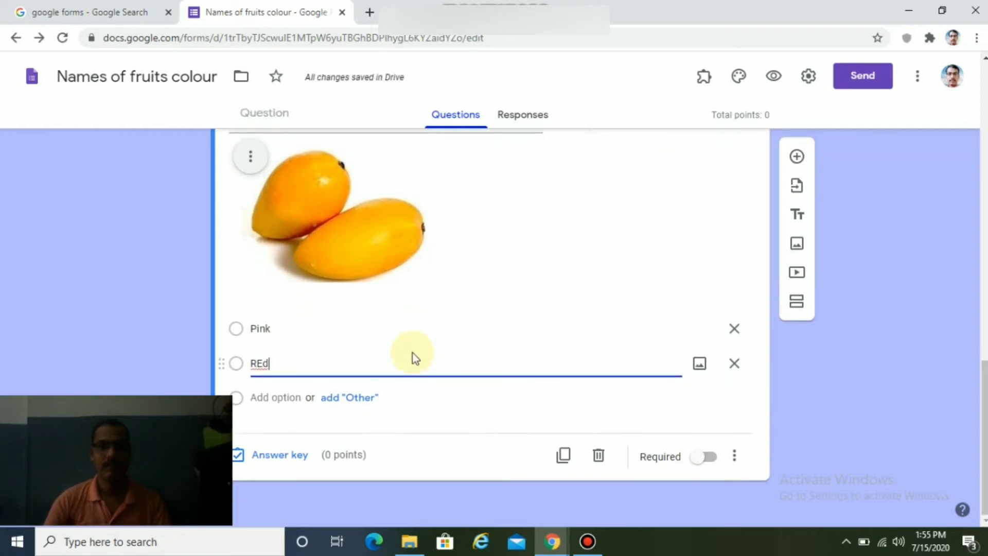
left_click(289, 396)
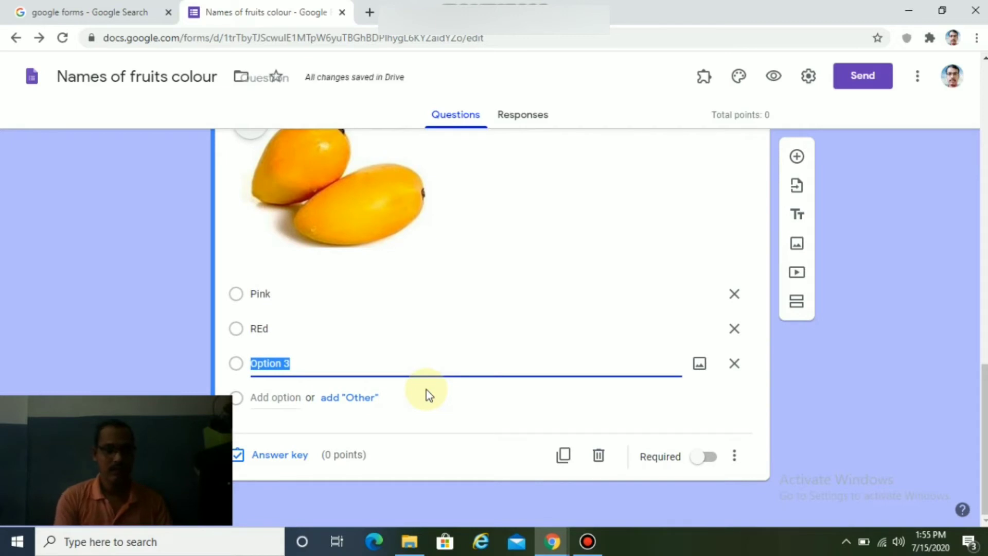
type("Y")
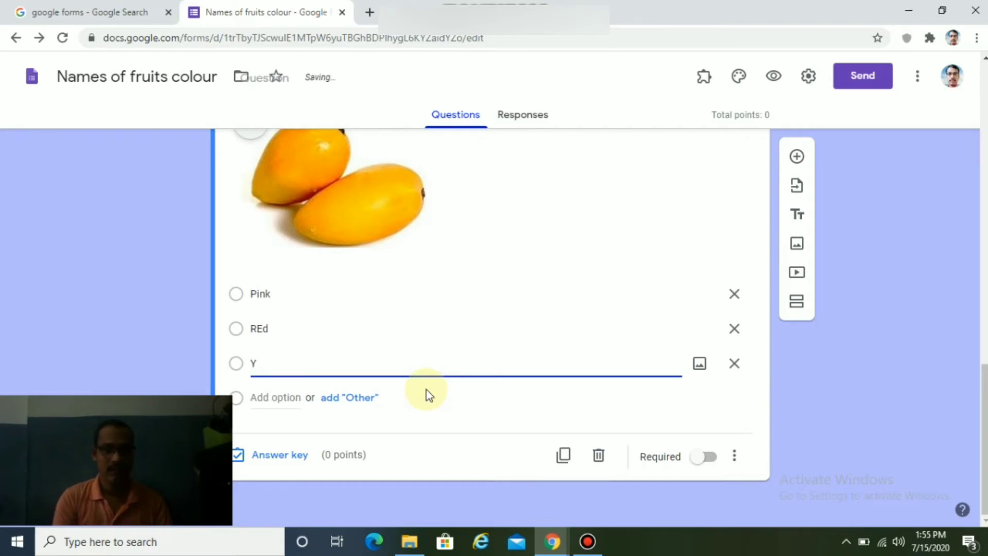
type("elloe")
key("BackSpace")
type("w")
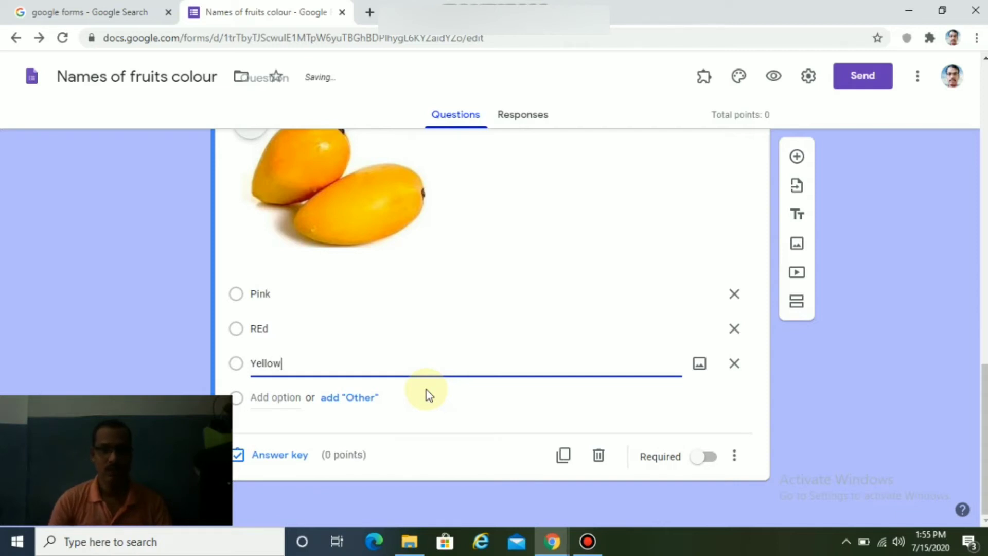
Correct 'REd' to 'Red' and add Black as the fourth option.
double_click(261, 328)
type("R")
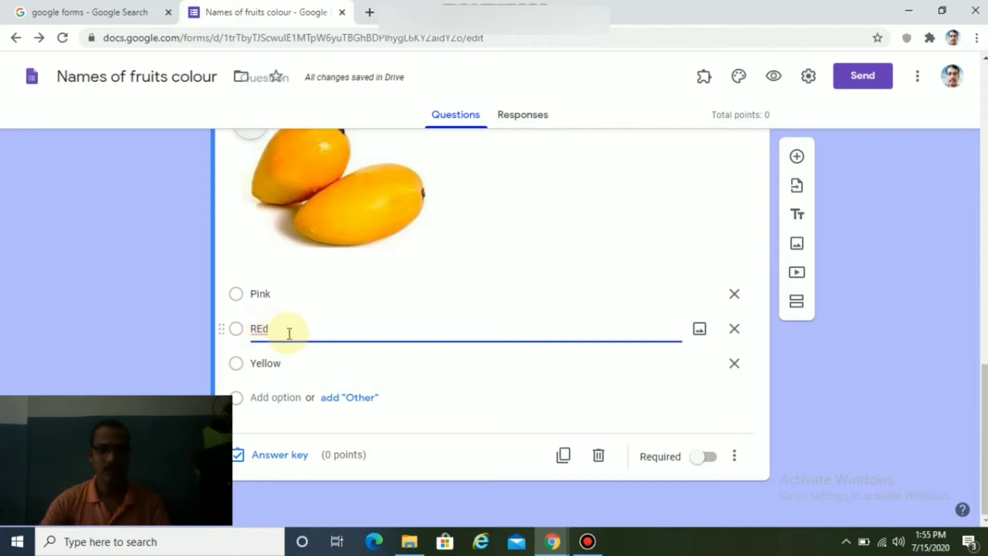
type("E")
key("BackSpace")
type("ed")
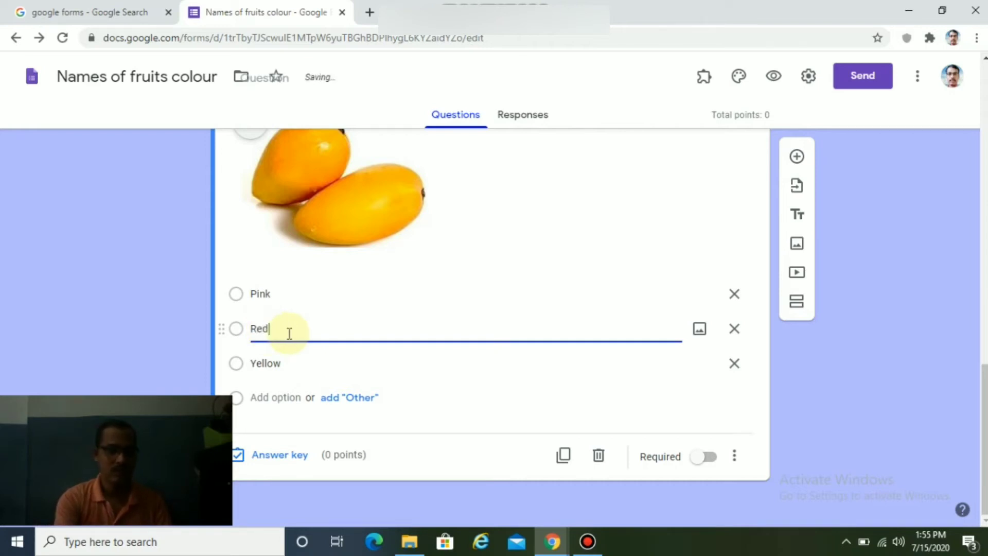
left_click(286, 398)
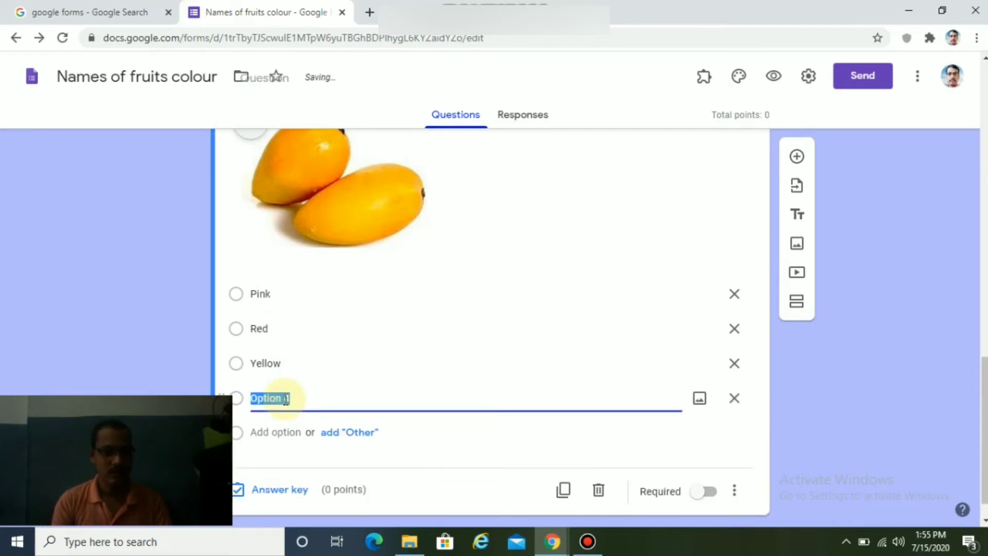
type("Black")
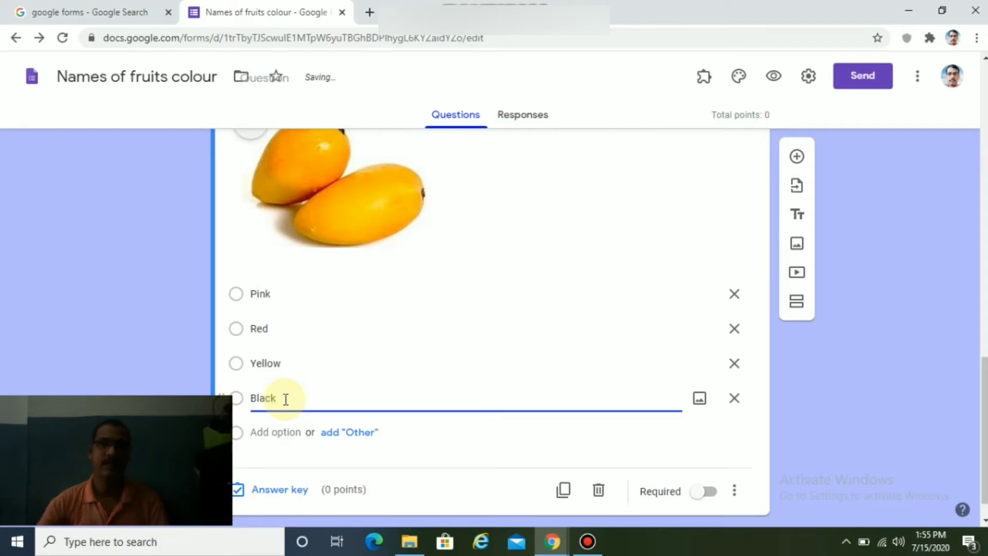
scroll(450, 283, "down", 1)
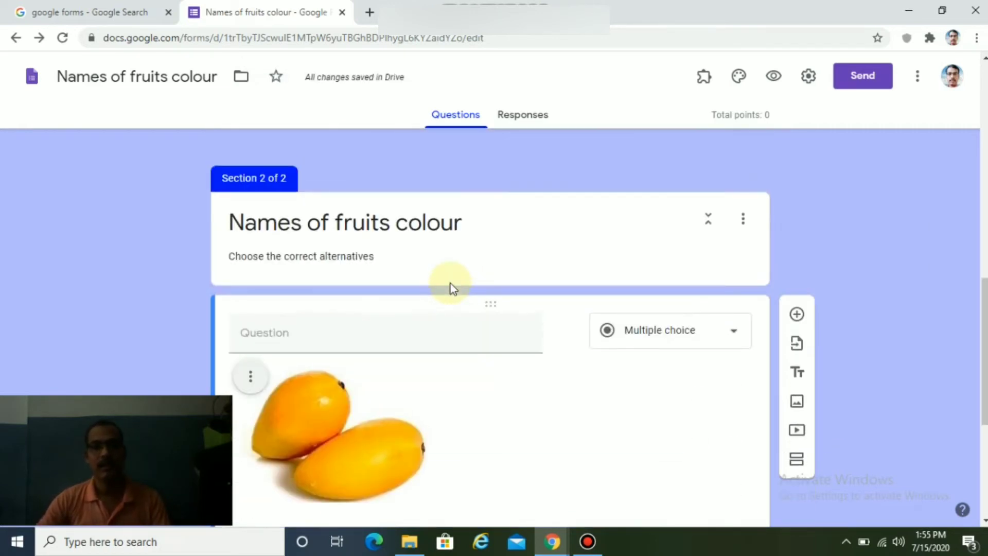
scroll(450, 283, "down", 2)
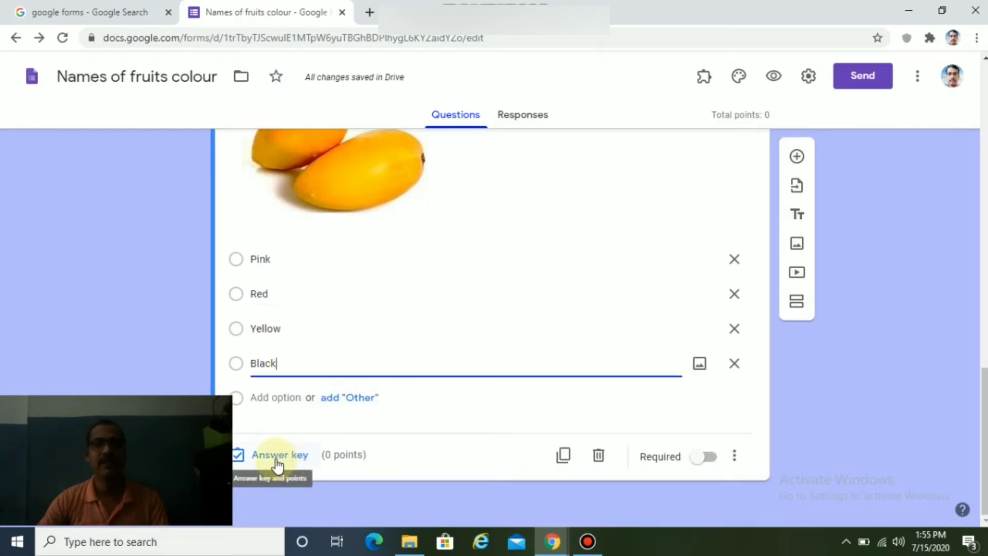
In the answer key, mark Yellow as correct, worth 1 point.
left_click(278, 460)
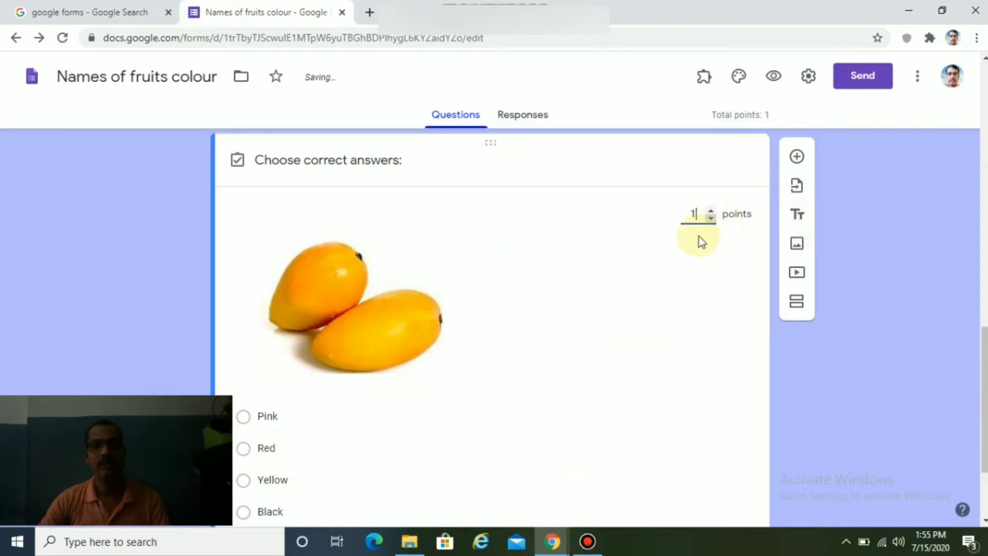
scroll(669, 301, "down", 3)
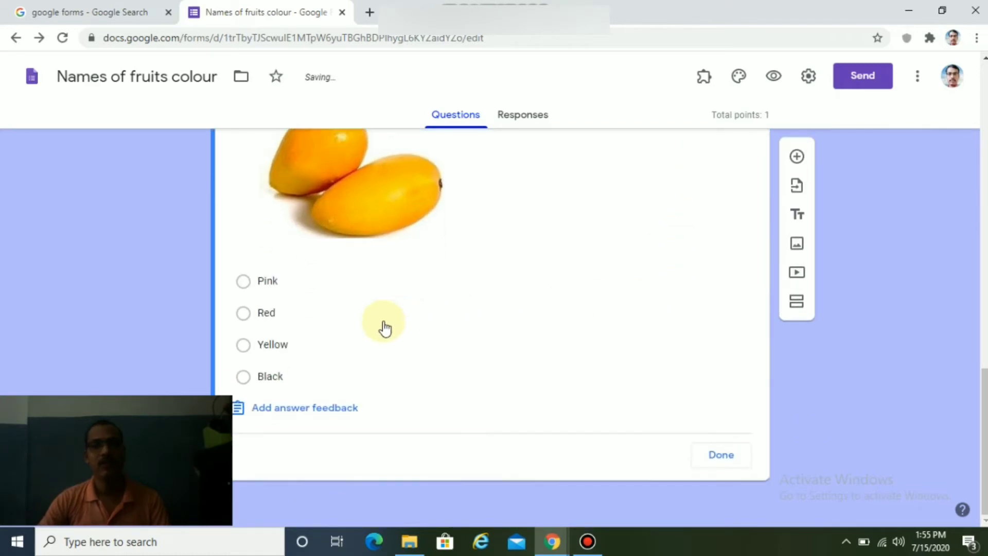
scroll(384, 326, "up", 2)
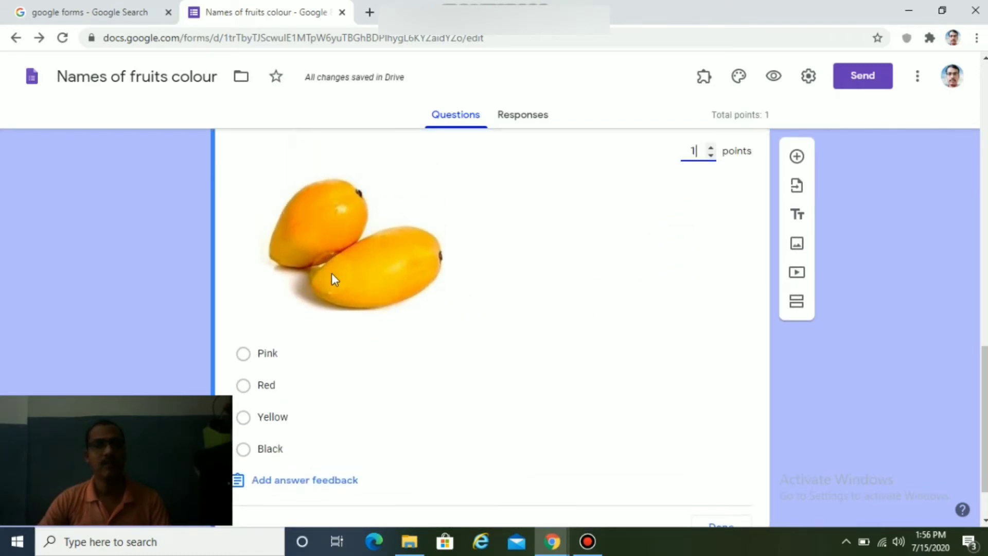
left_click(241, 418)
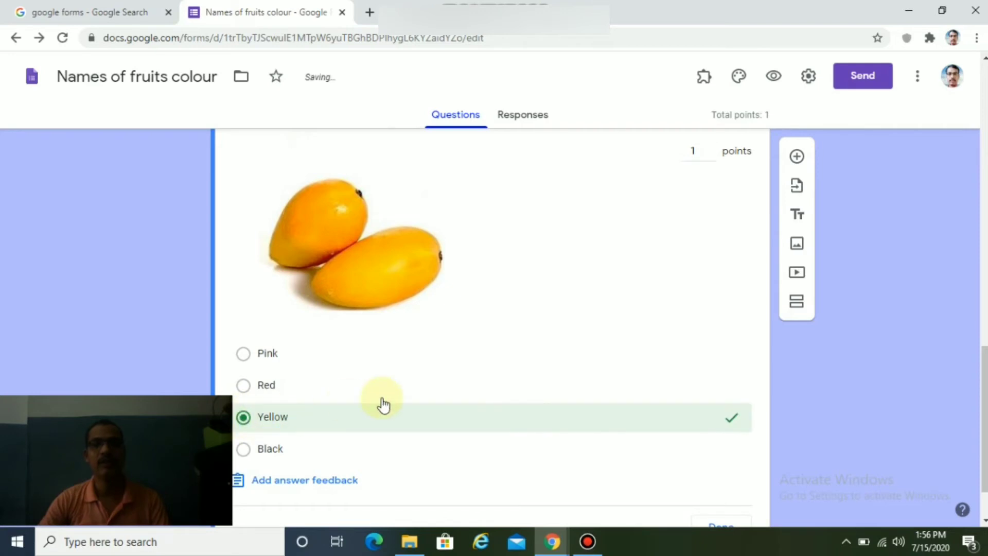
scroll(387, 402, "down", 2)
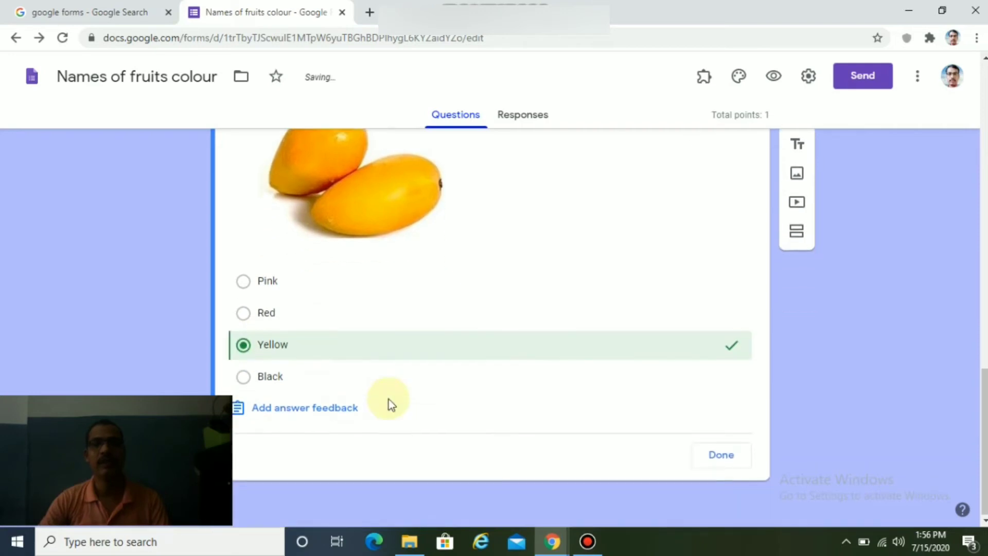
left_click(721, 457)
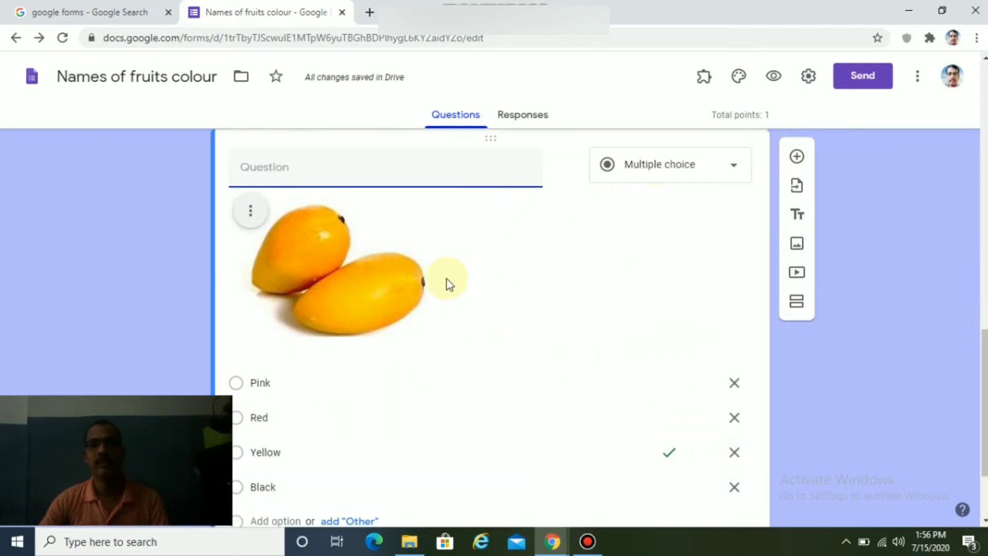
scroll(608, 304, "down", 2)
scroll(609, 304, "up", 4)
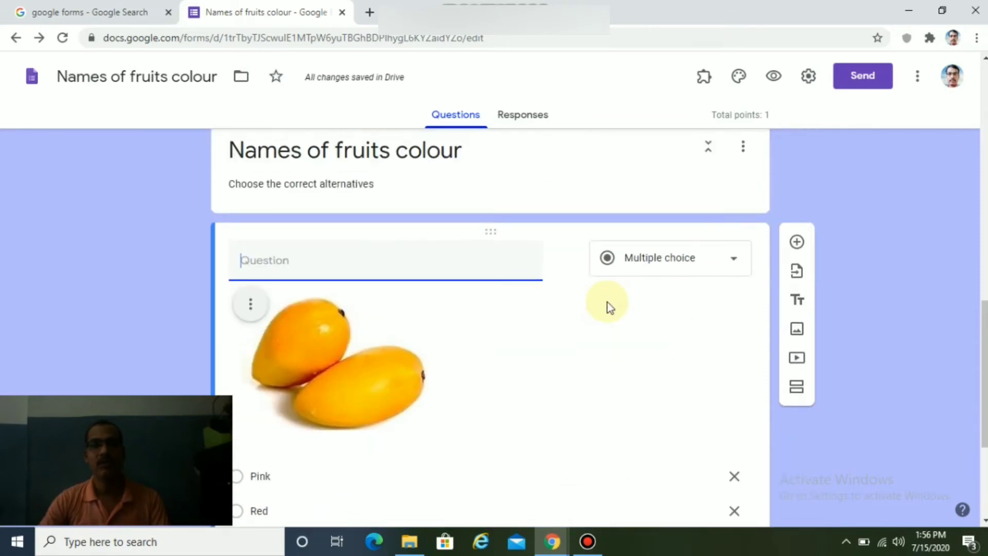
scroll(609, 302, "down", 4)
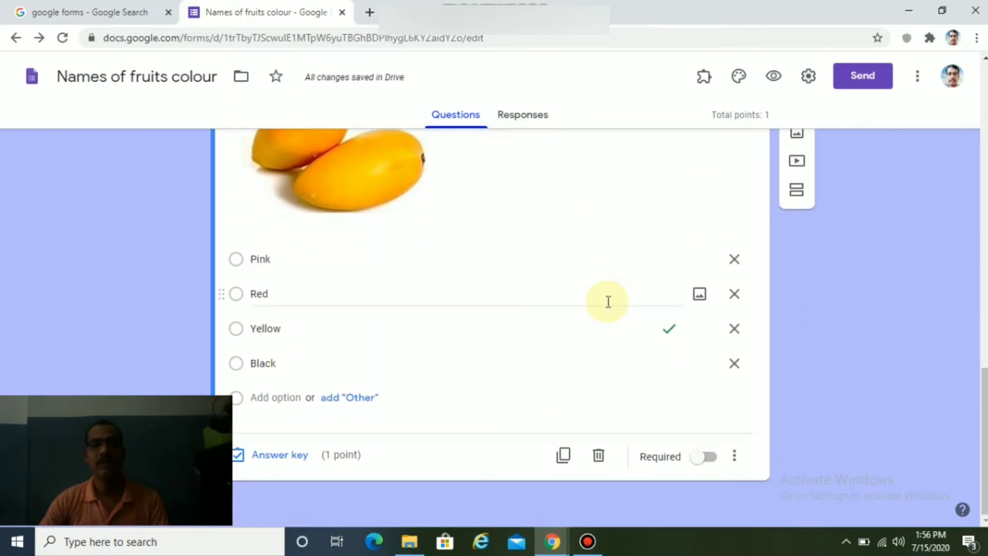
Mark the mango question Required and turn on Shuffle option order.
left_click(713, 460)
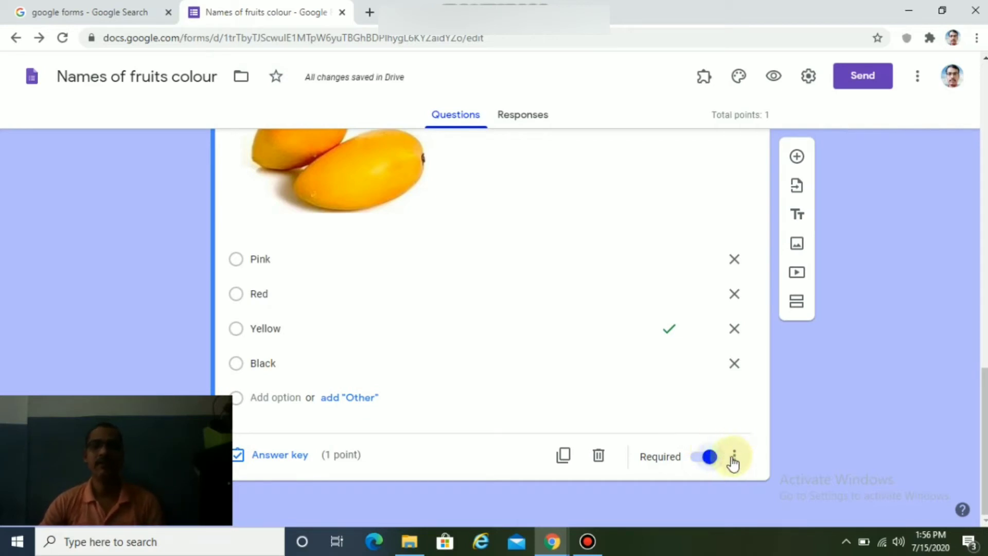
left_click(735, 457)
left_click(784, 493)
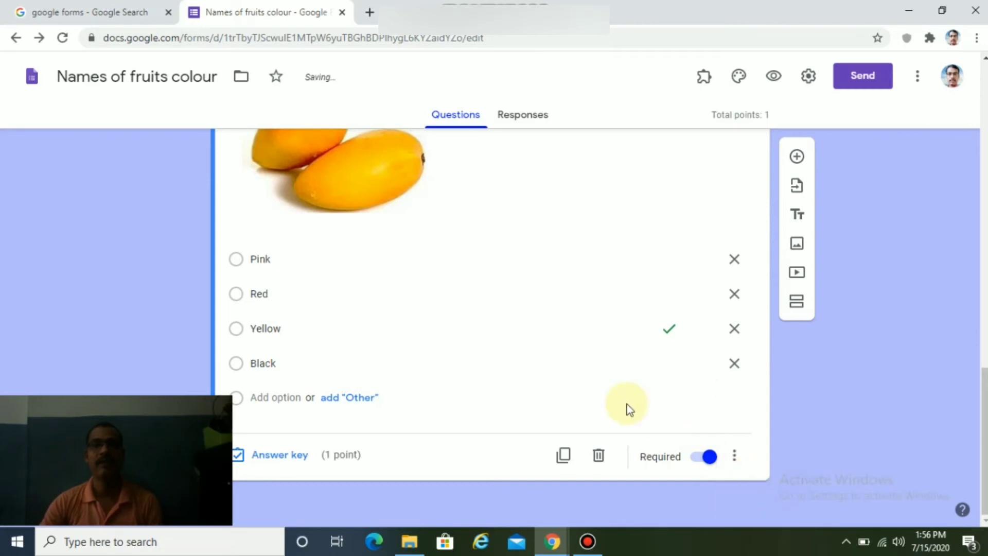
left_click(737, 465)
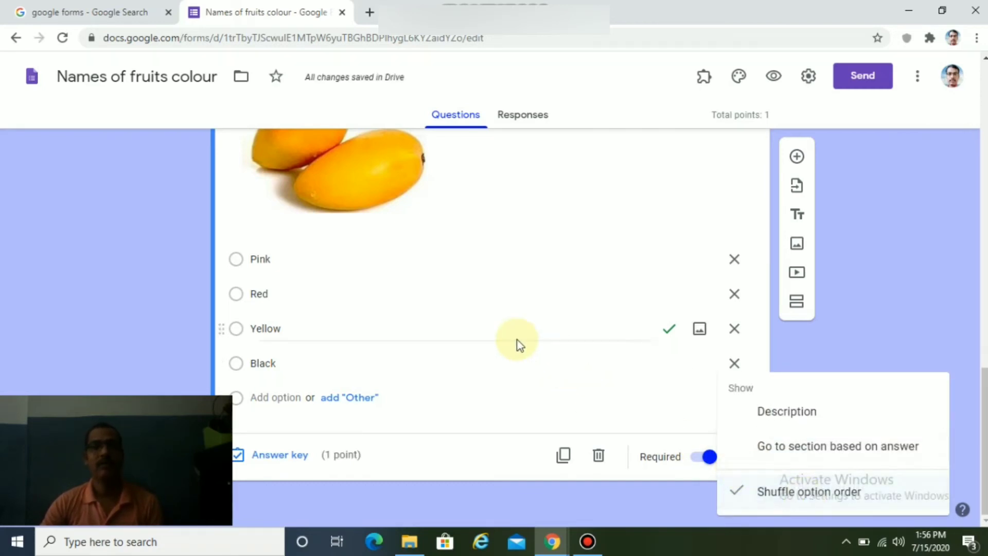
left_click(469, 345)
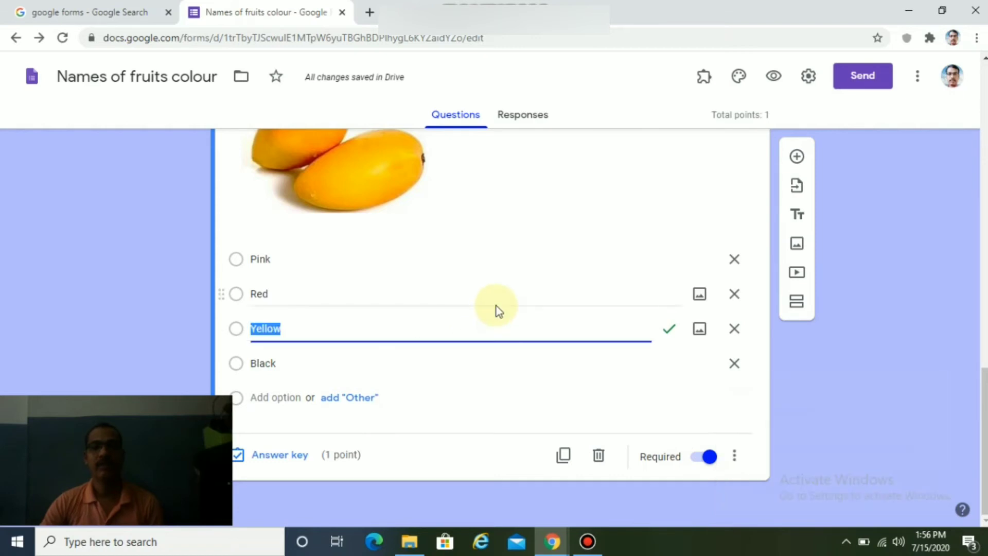
scroll(573, 292, "up", 1)
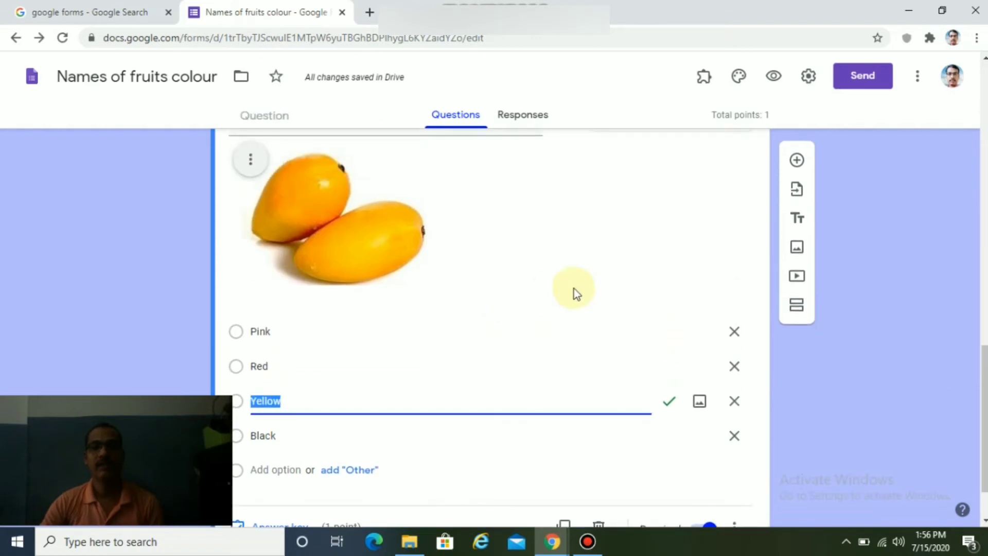
Add a new question below the mango one with the green bananas picture 'ba' attached.
left_click(798, 157)
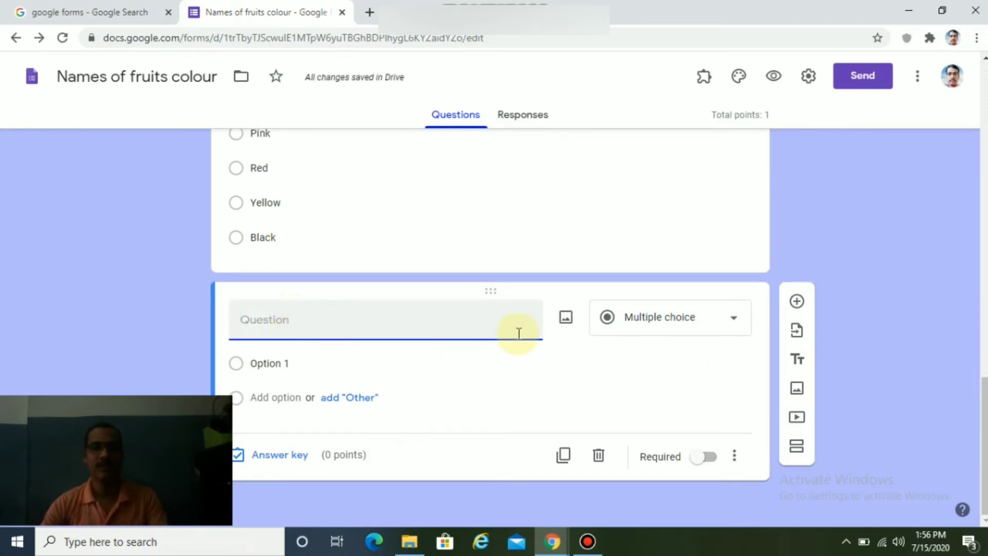
left_click(564, 317)
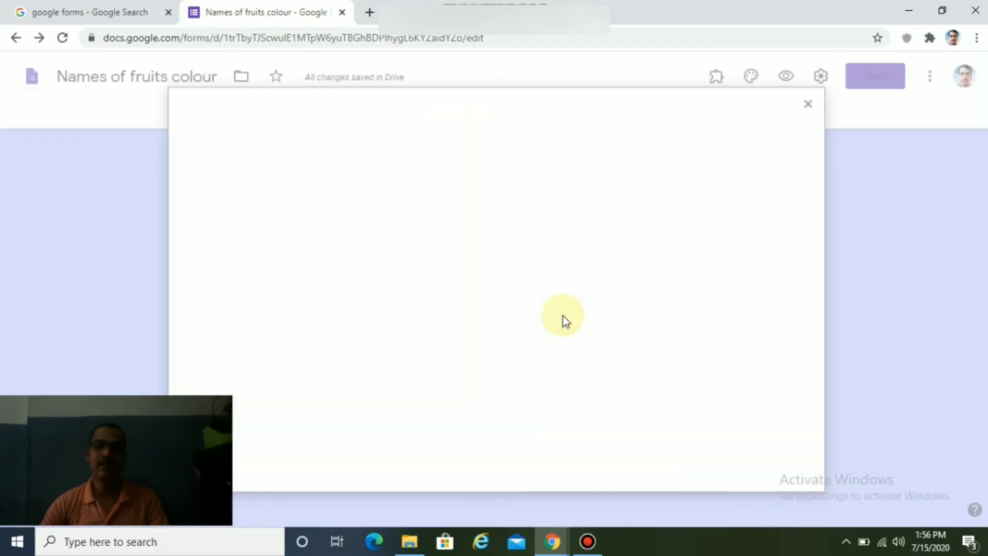
left_click(499, 379)
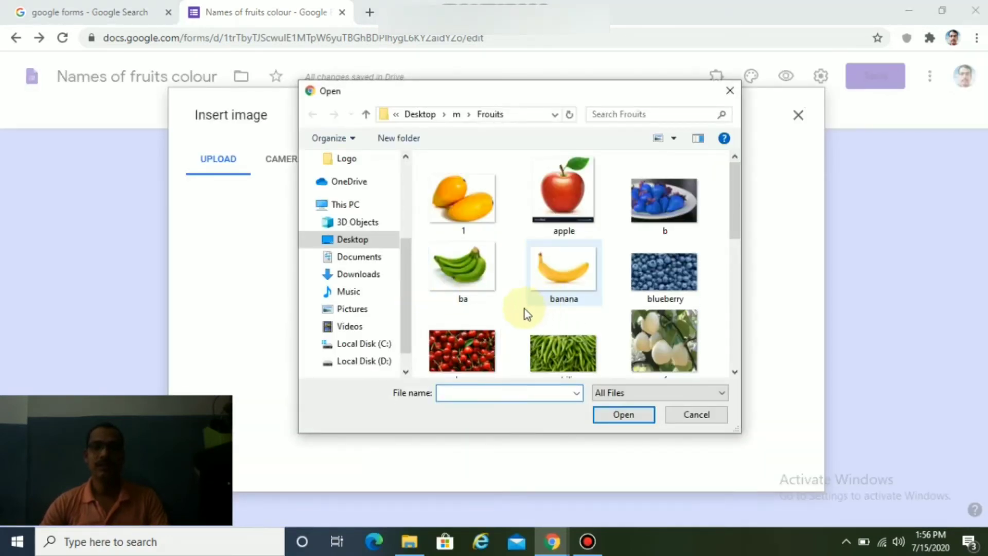
left_click(462, 264)
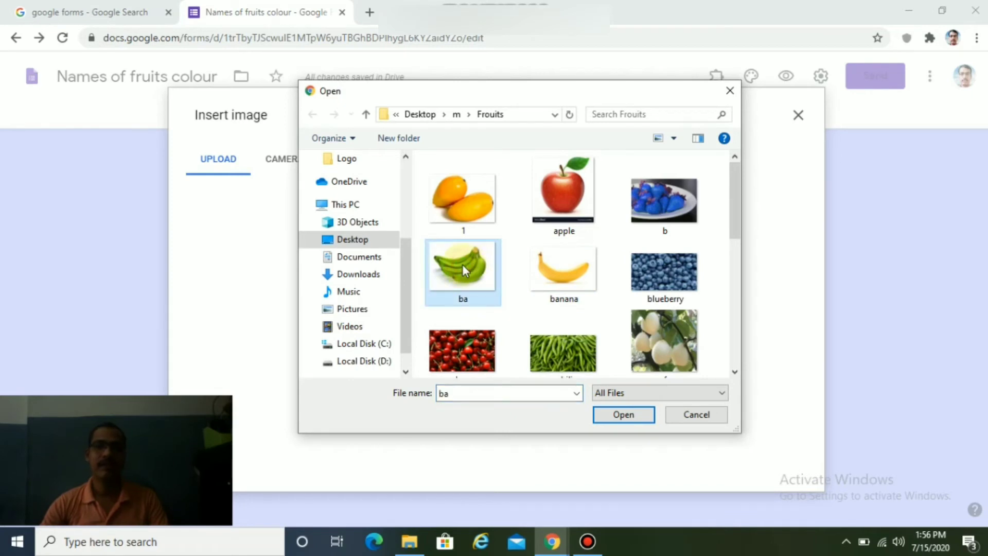
left_click(624, 414)
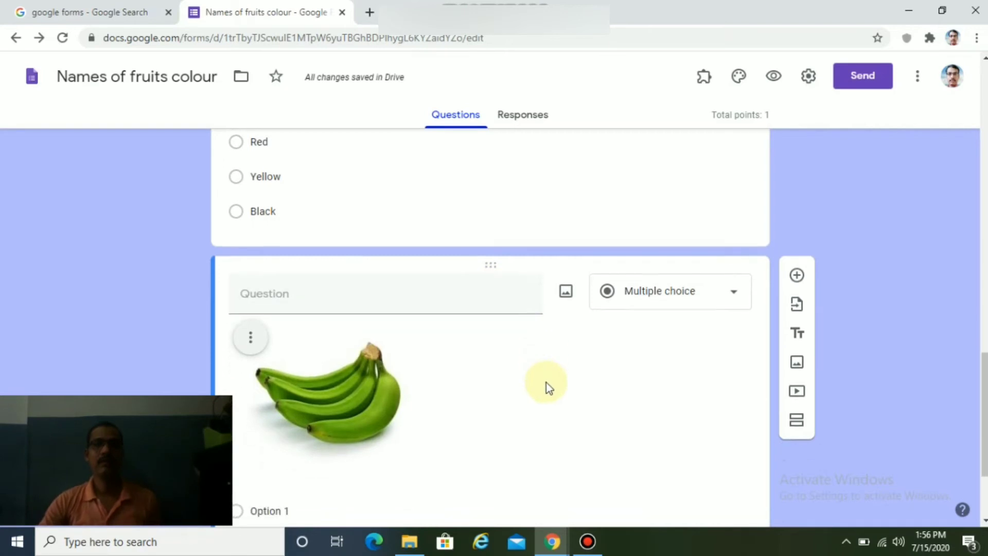
scroll(546, 382, "down", 3)
Fill in the banana question's options: Green, Red, Pink and Black.
left_click(279, 364)
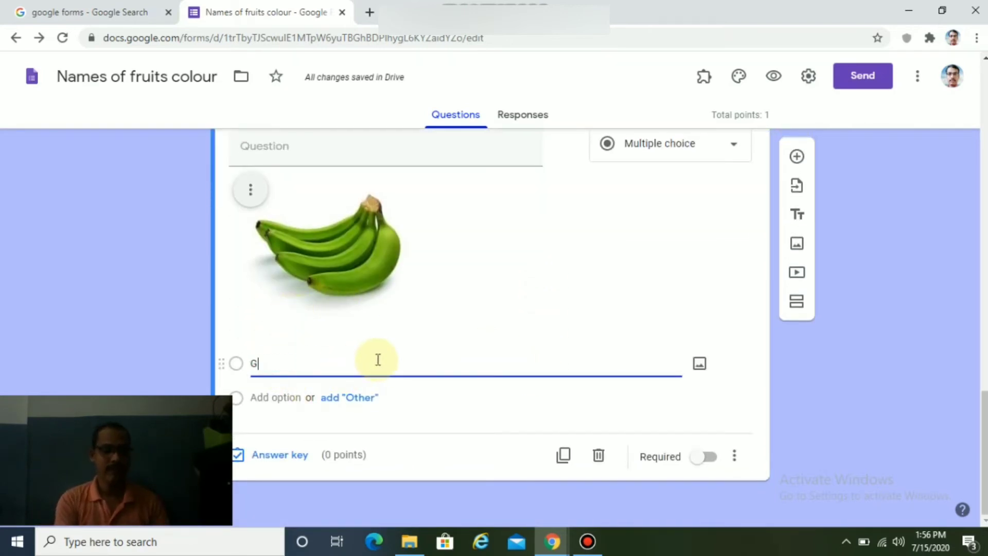
type("Green")
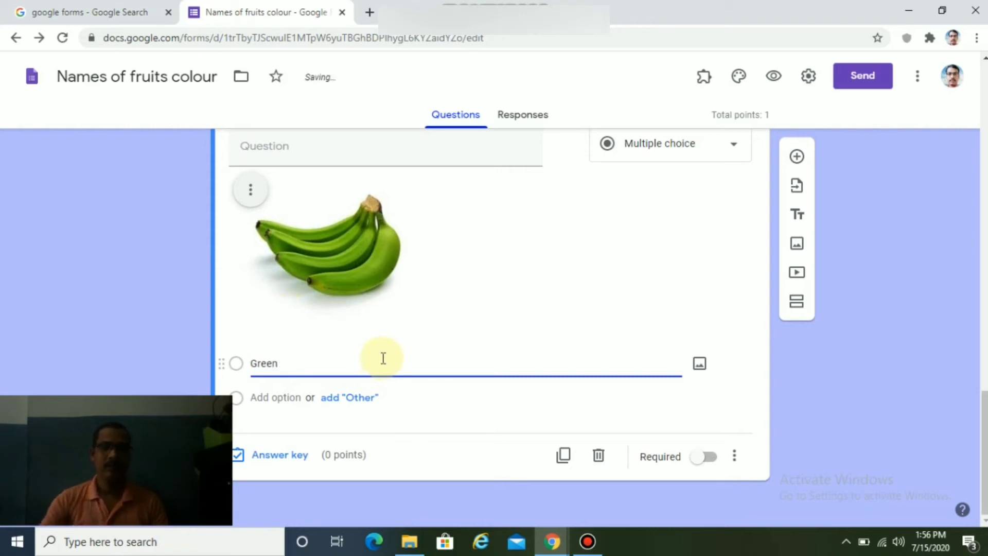
left_click(283, 397)
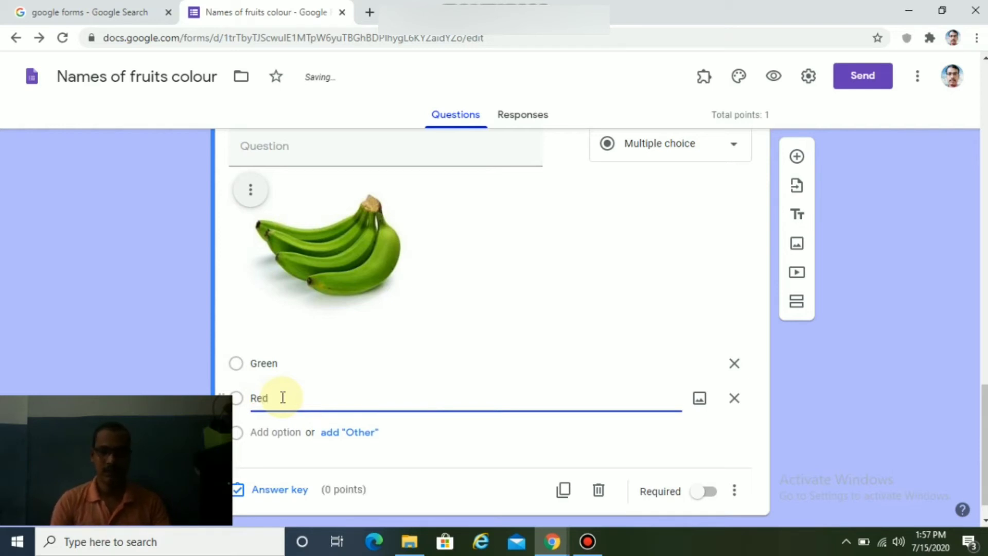
key("Return")
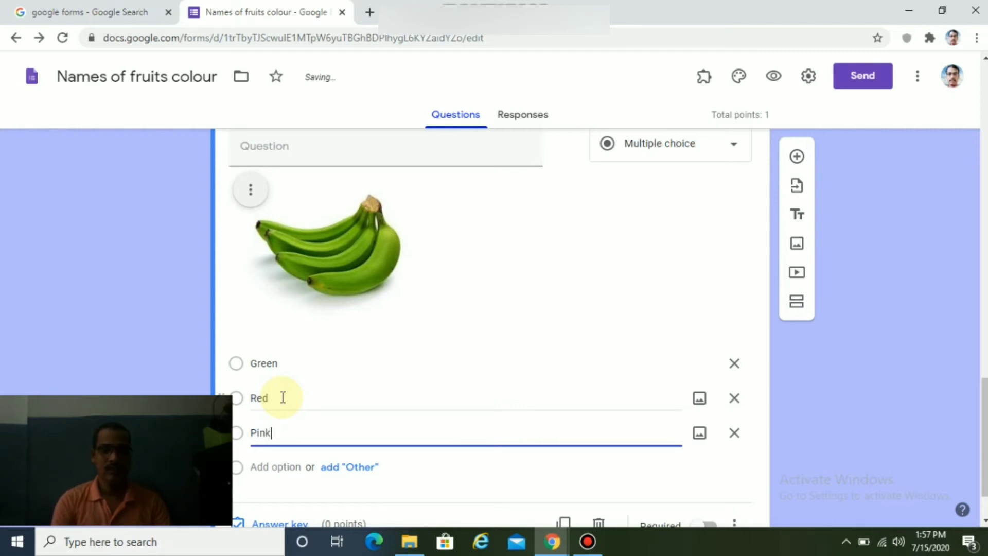
key("Return")
type("Black")
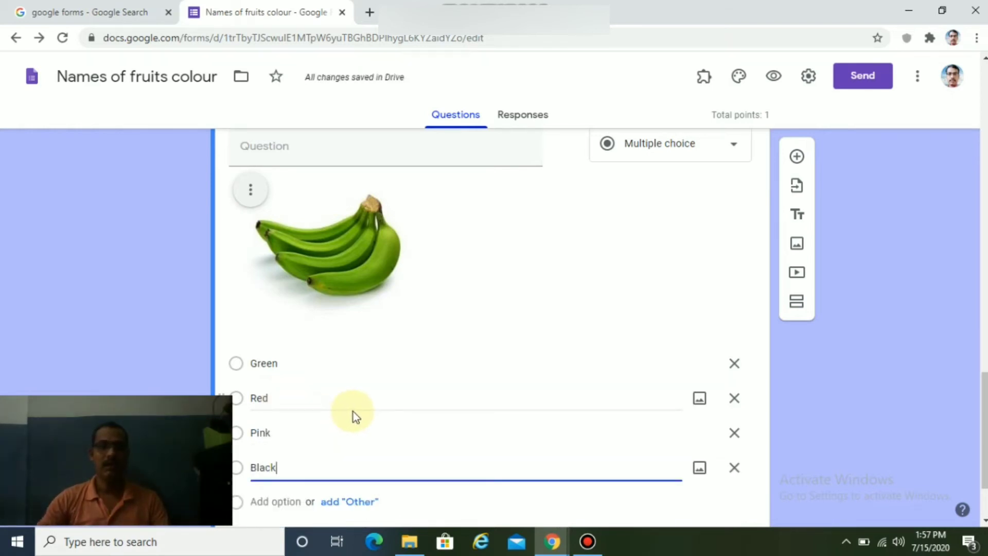
scroll(470, 404, "down", 2)
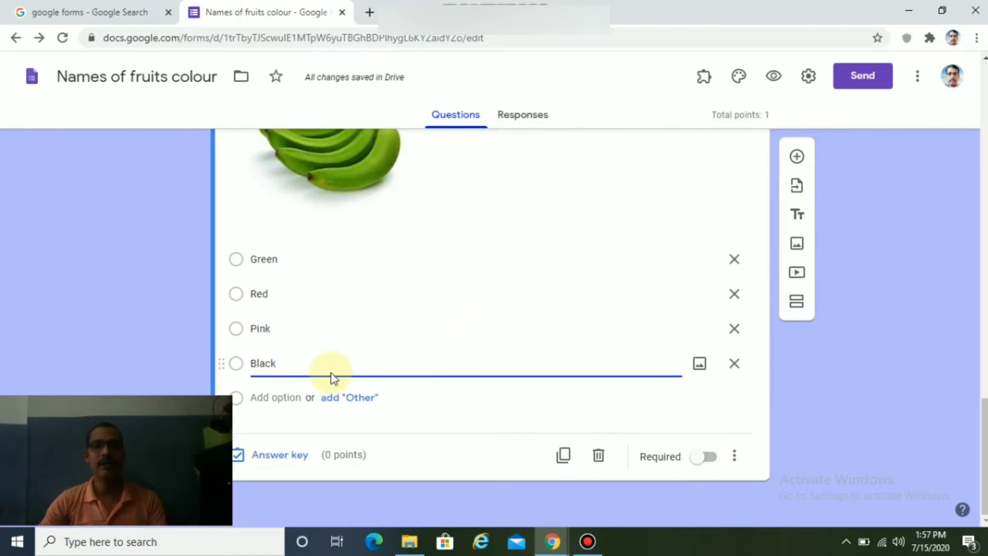
Set Green as the banana question's correct answer, worth 1 point.
left_click(277, 456)
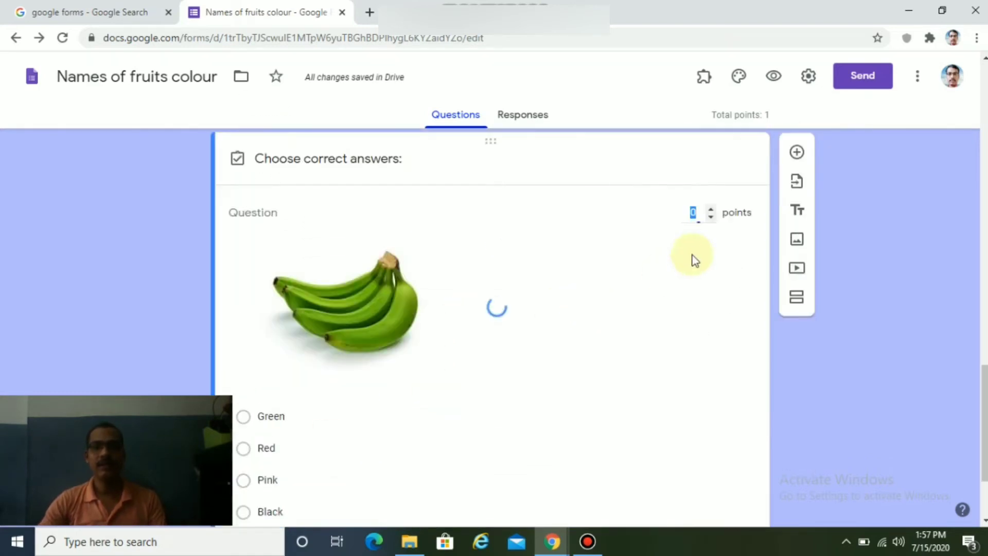
left_click(709, 209)
left_click(709, 209)
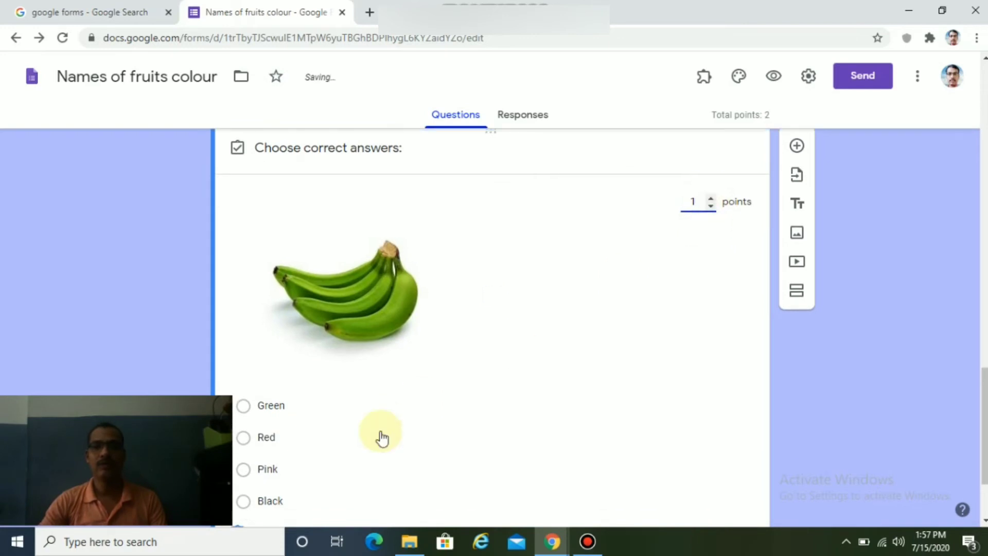
scroll(379, 436, "down", 3)
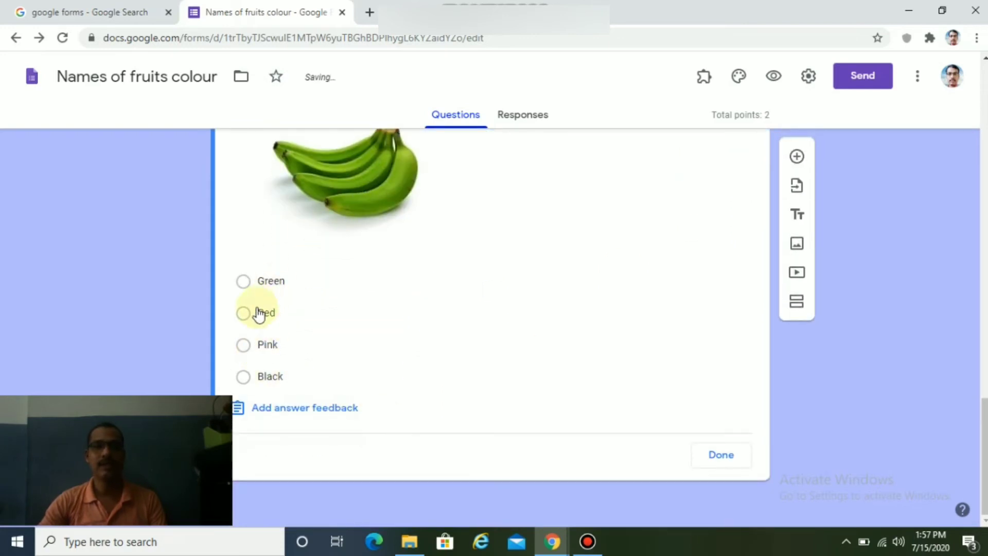
left_click(267, 283)
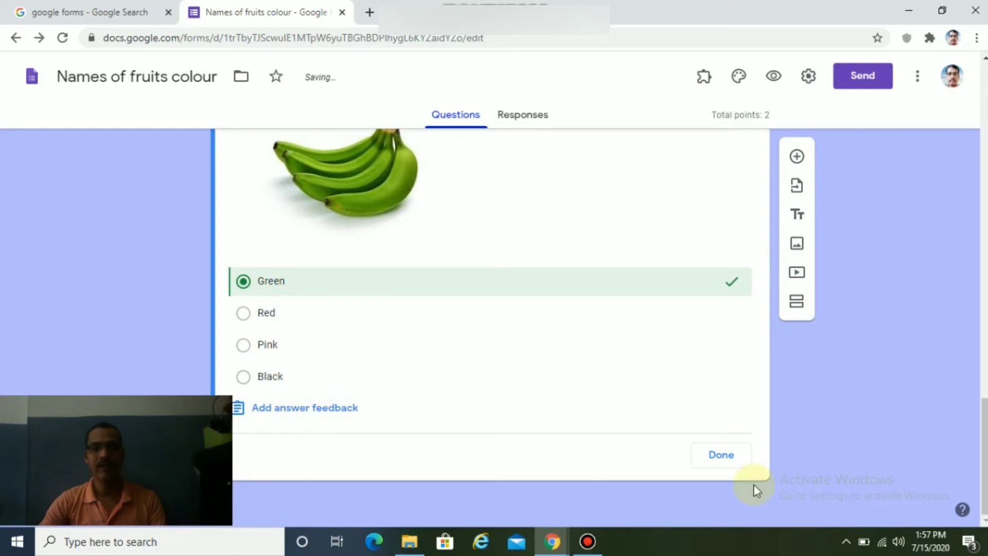
left_click(719, 459)
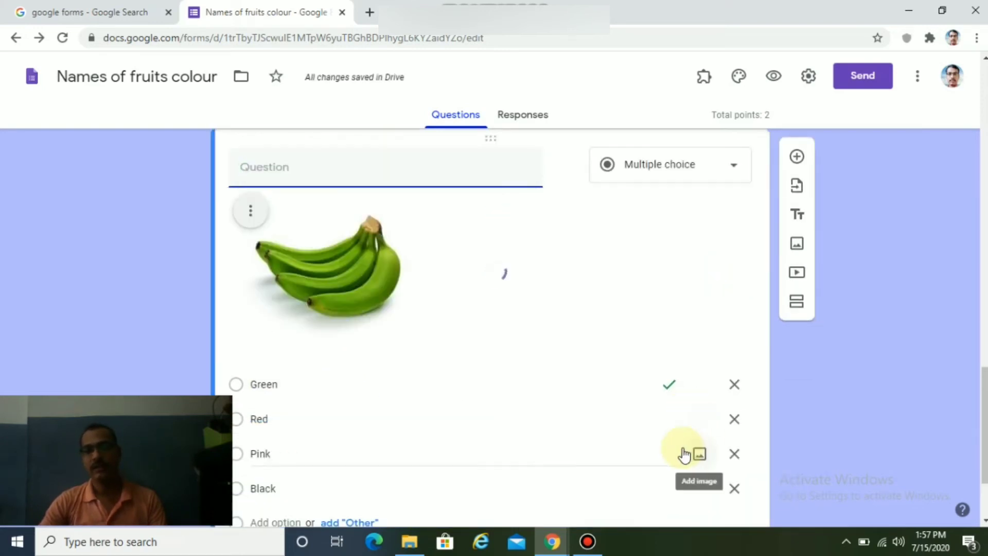
scroll(687, 456, "down", 2)
Make the banana question required and shuffle its option order.
left_click(711, 457)
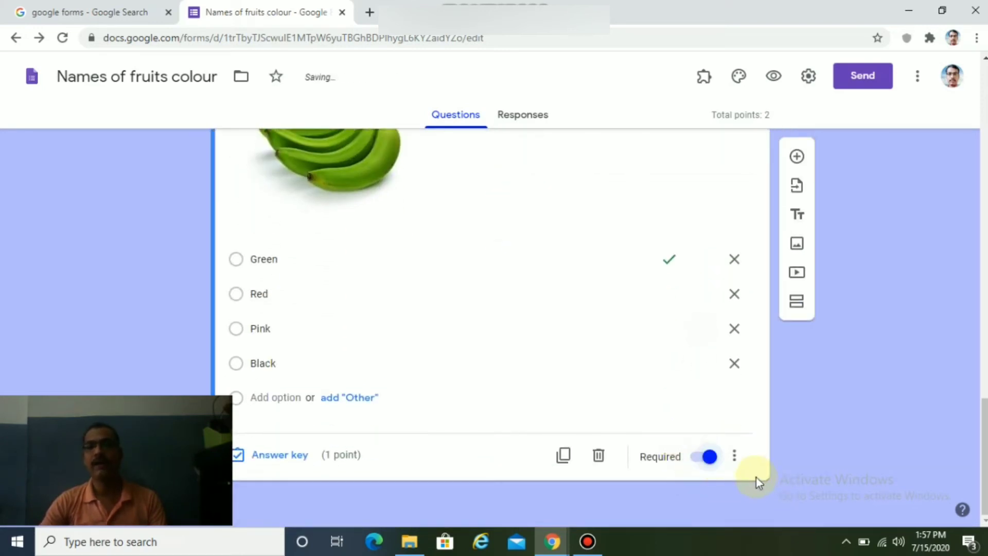
left_click(735, 460)
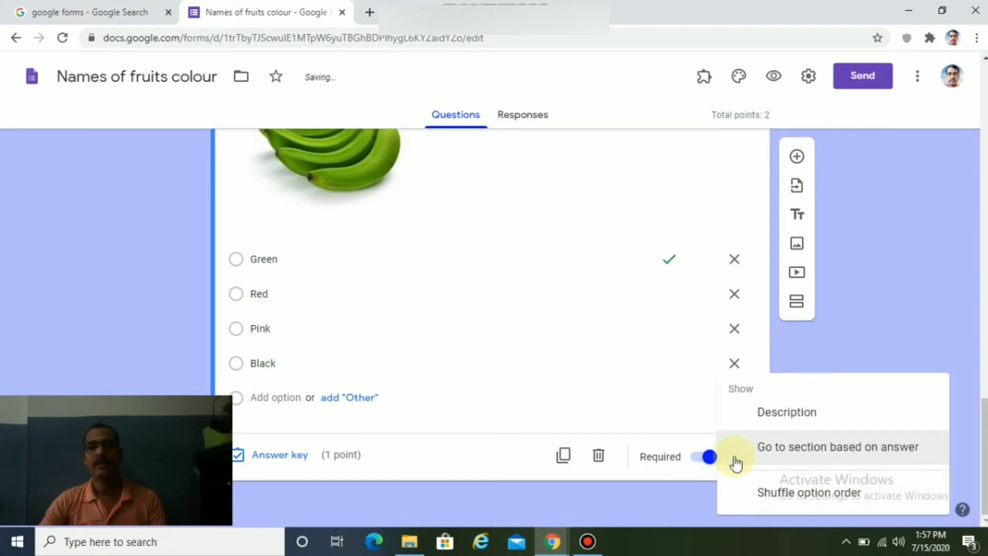
left_click(799, 502)
scroll(561, 343, "up", 9)
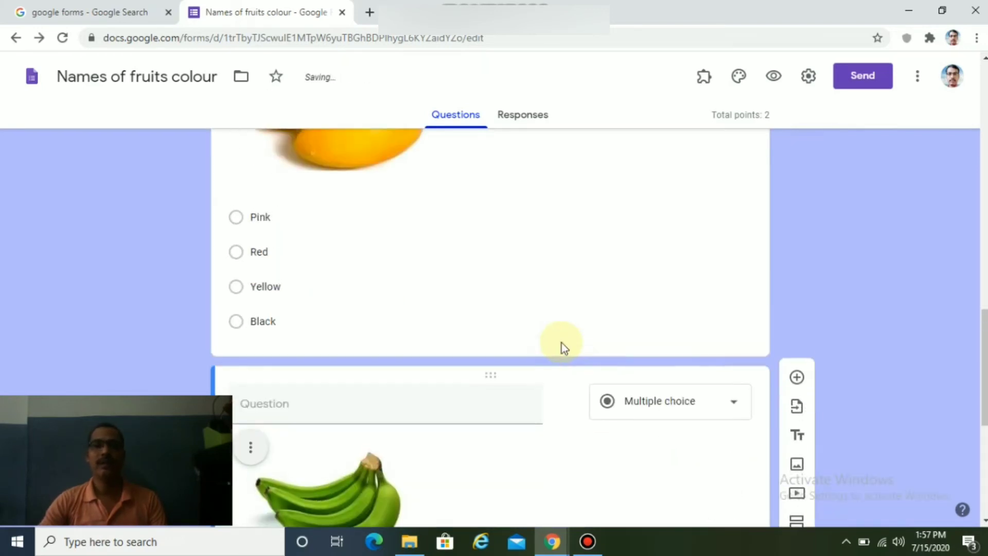
scroll(562, 343, "up", 5)
scroll(560, 343, "down", 14)
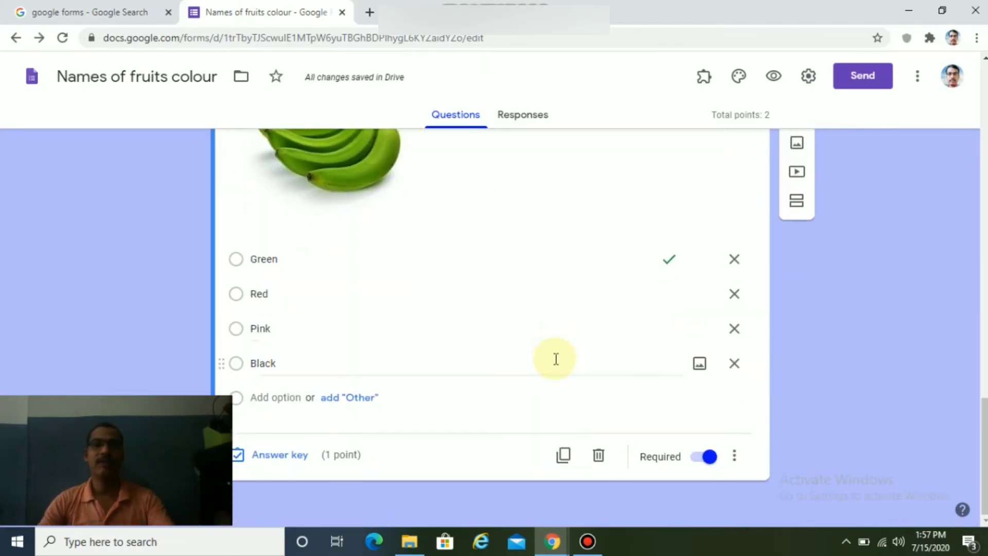
scroll(503, 390, "up", 5)
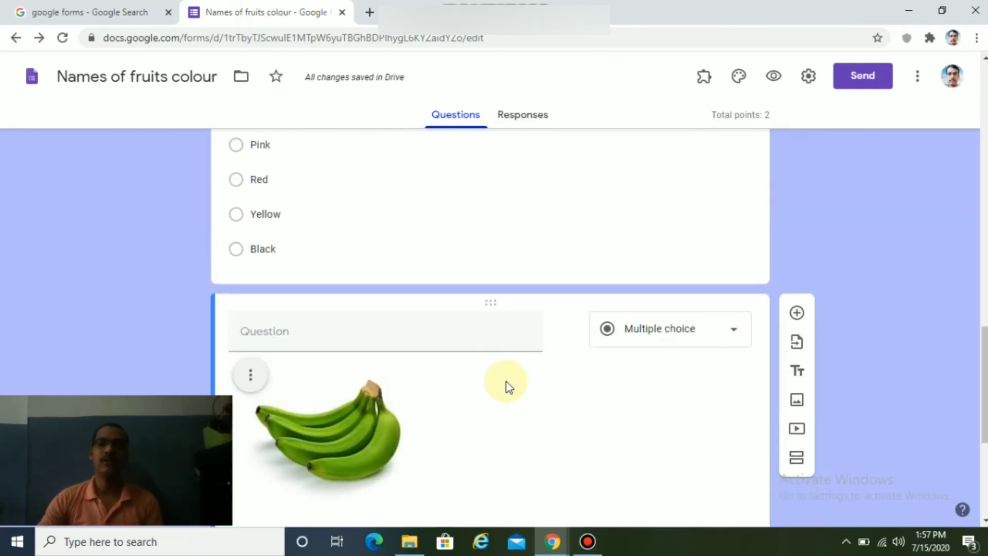
scroll(496, 367, "up", 15)
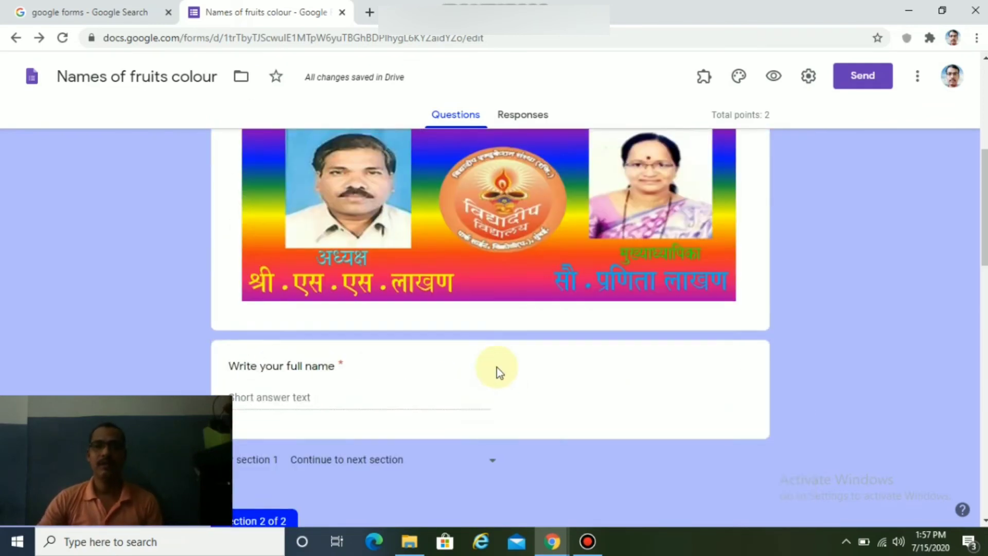
scroll(499, 384, "down", 16)
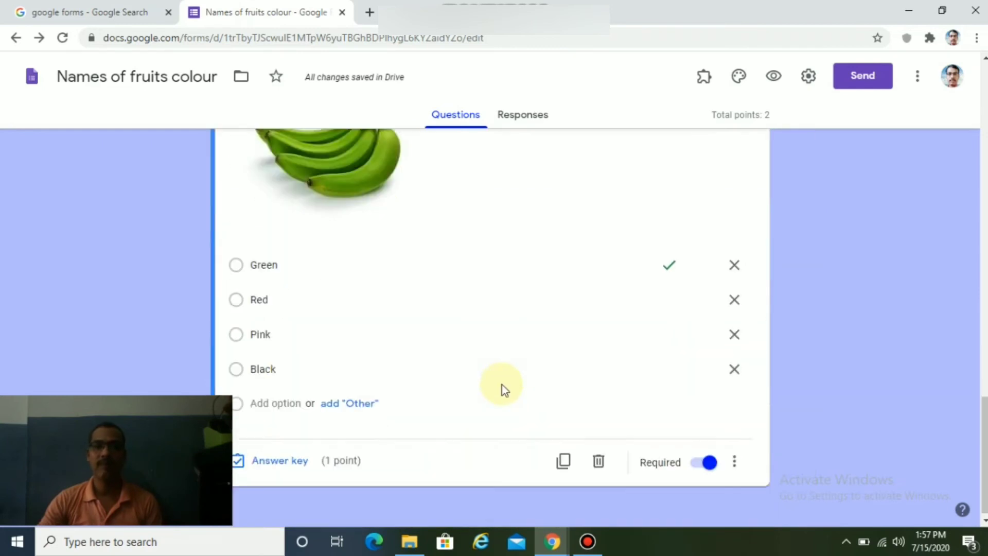
scroll(504, 385, "up", 16)
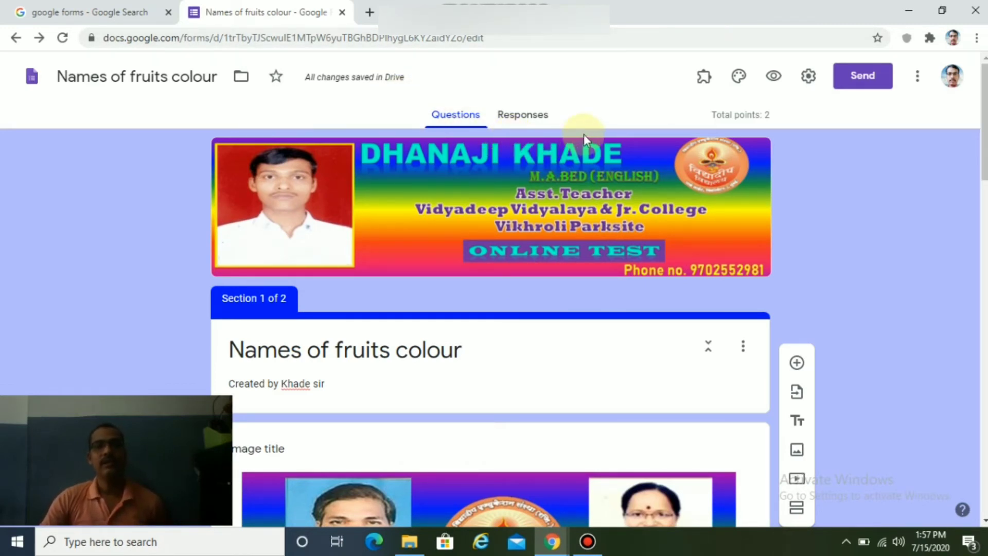
Copy the quiz's shortened forms.gle share link from the Send form dialog.
left_click(856, 81)
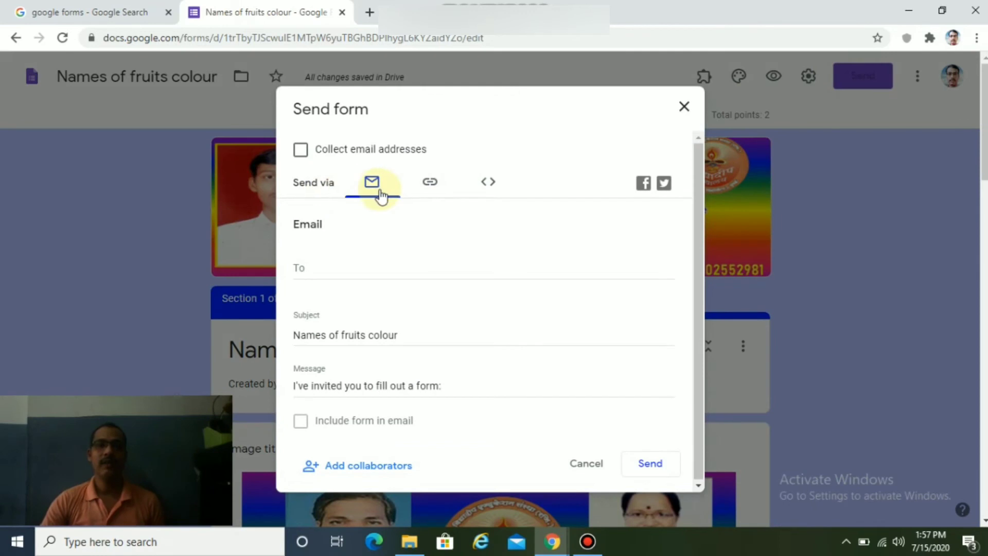
left_click(432, 184)
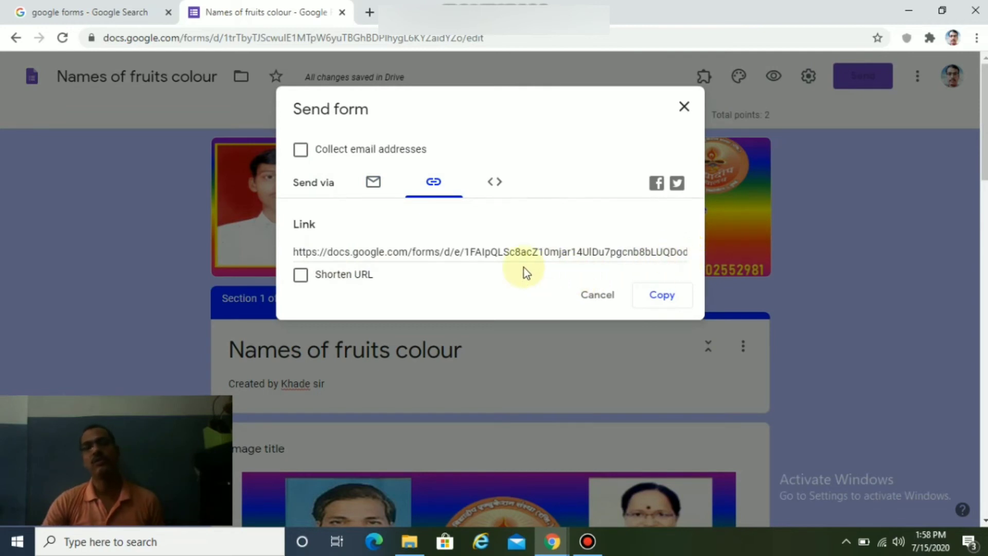
left_click(301, 276)
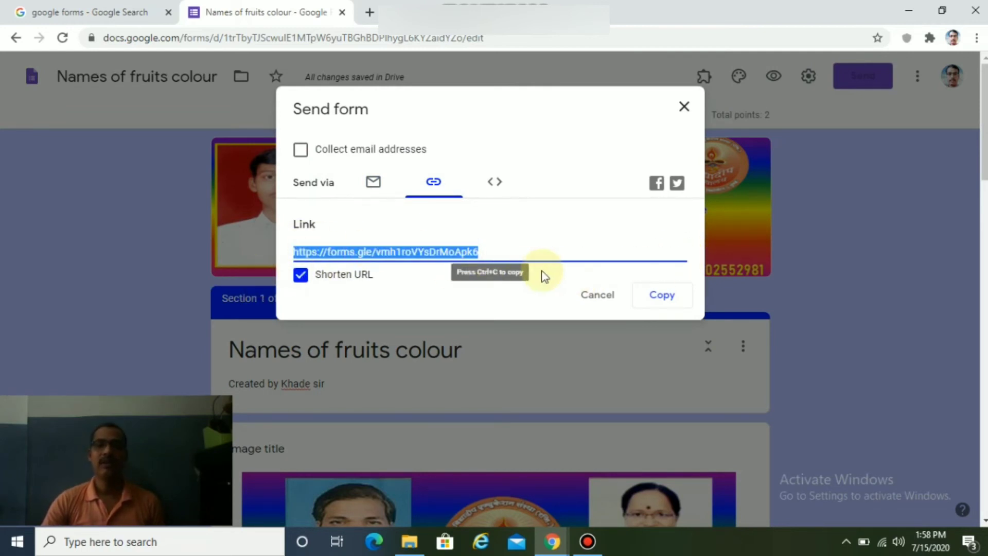
left_click(661, 302)
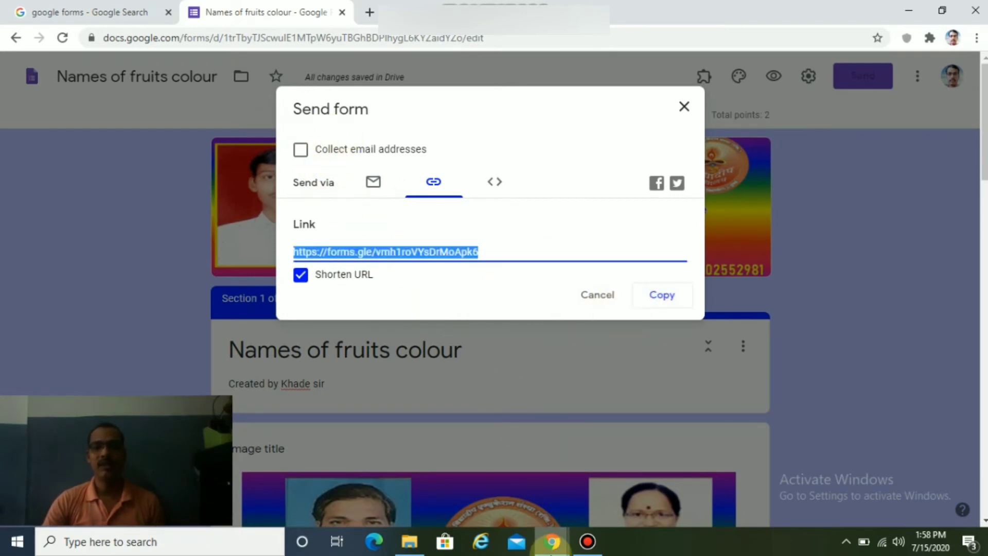
left_click(554, 551)
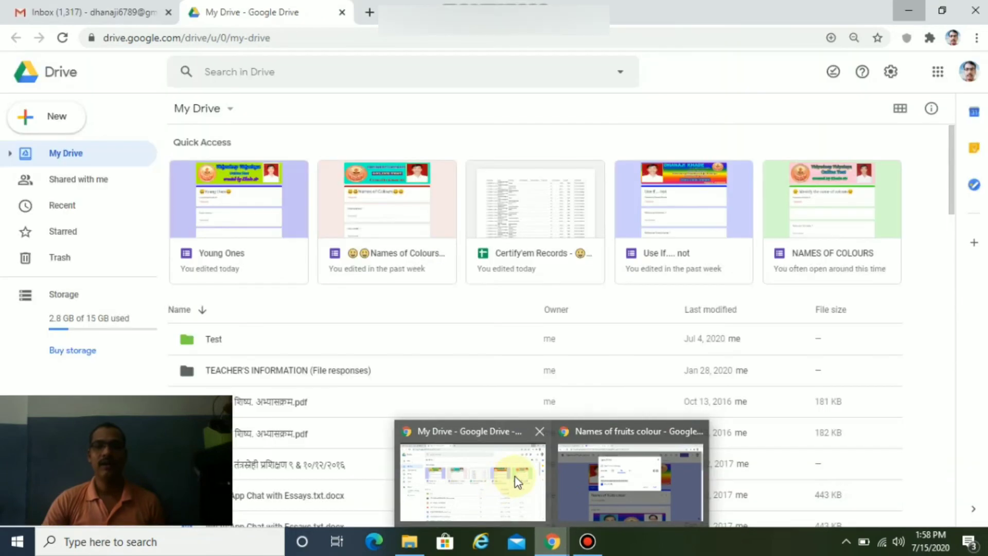
Start a new Gmail message and address it to your own contact, replacing the wrong recipient.
left_click(515, 477)
left_click(146, 15)
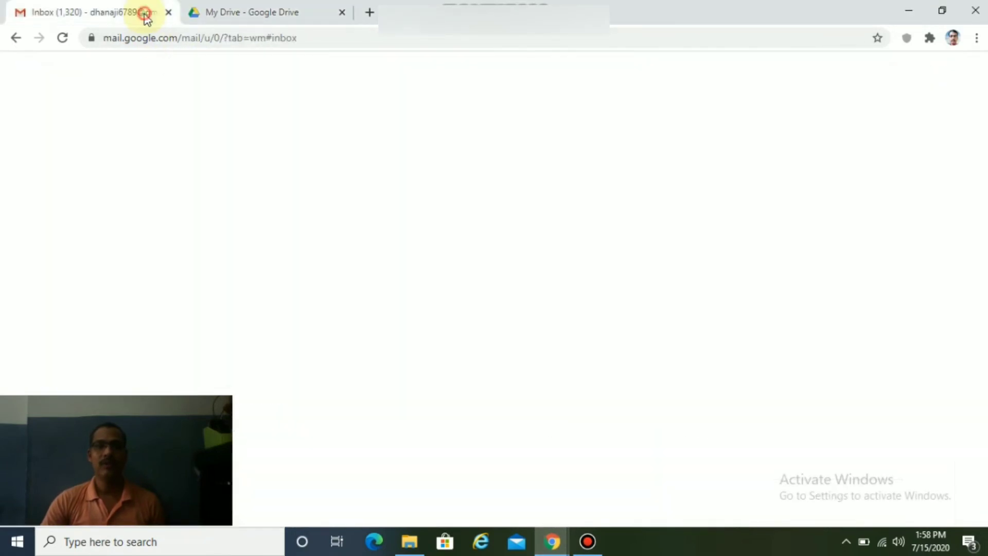
left_click(75, 134)
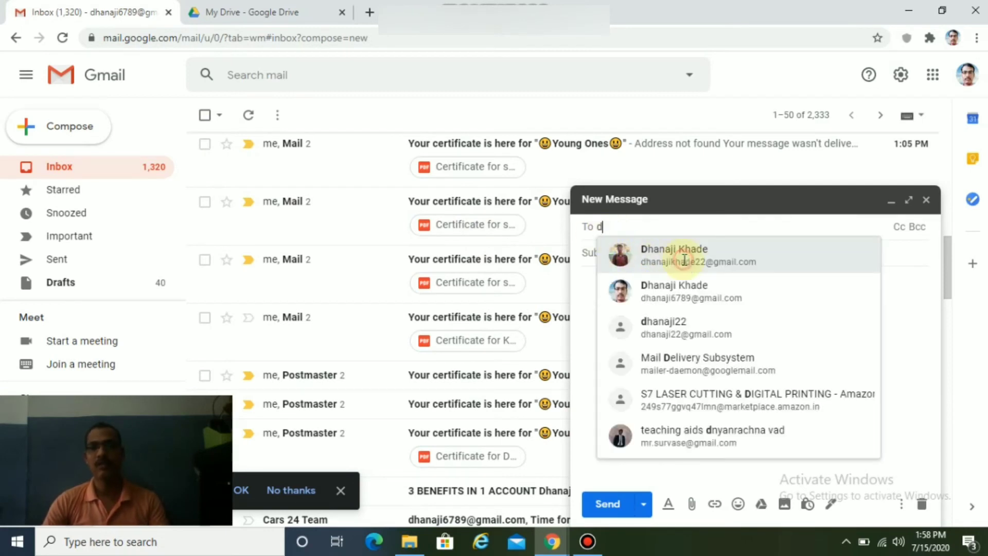
type("d")
left_click(685, 260)
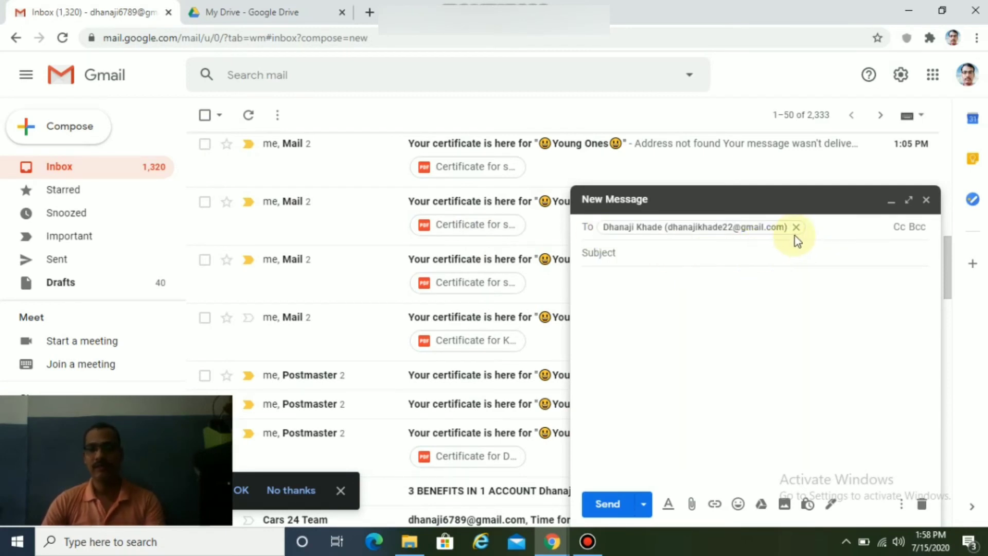
left_click(796, 227)
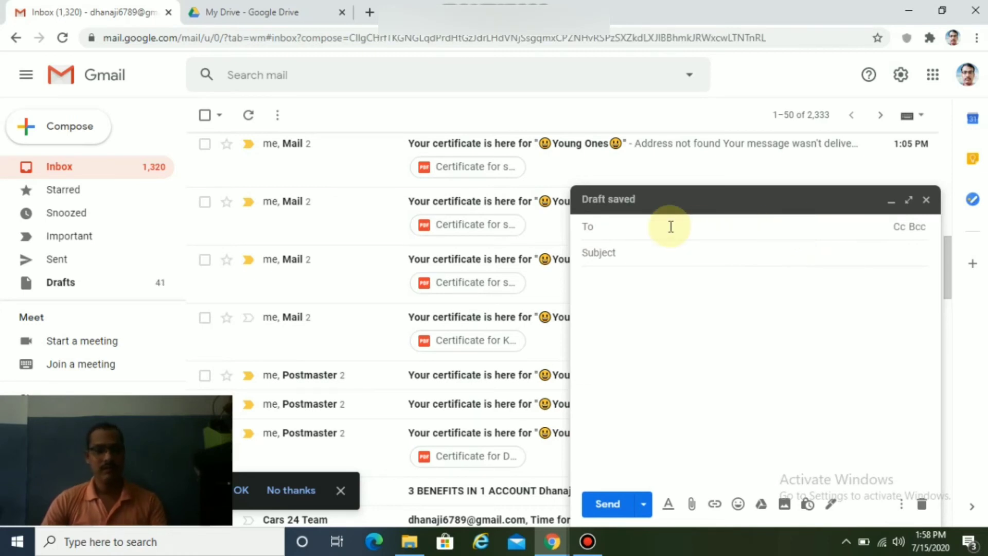
type("d")
left_click(676, 286)
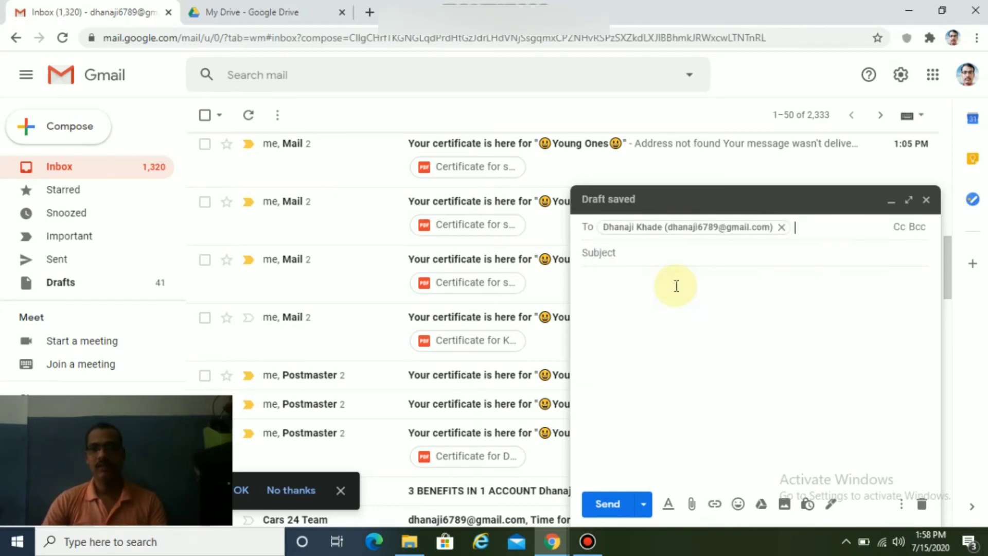
Paste the form's forms.gle short link into the message body and send it.
right_click(597, 289)
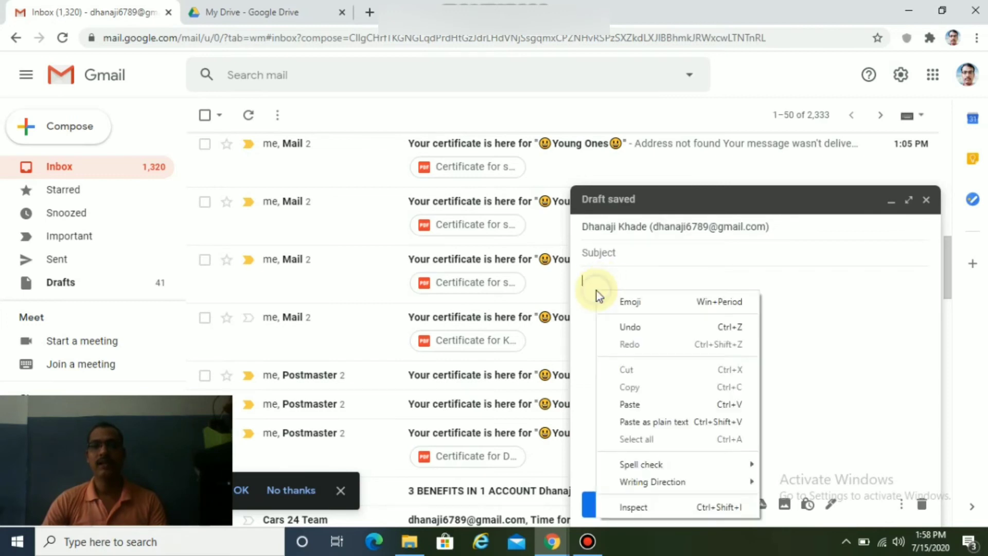
left_click(630, 403)
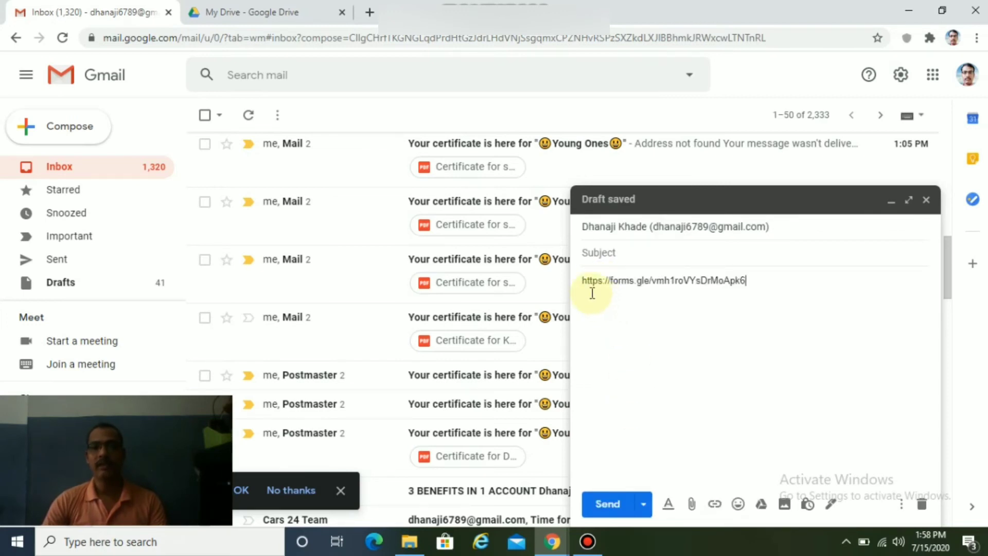
left_click(614, 503)
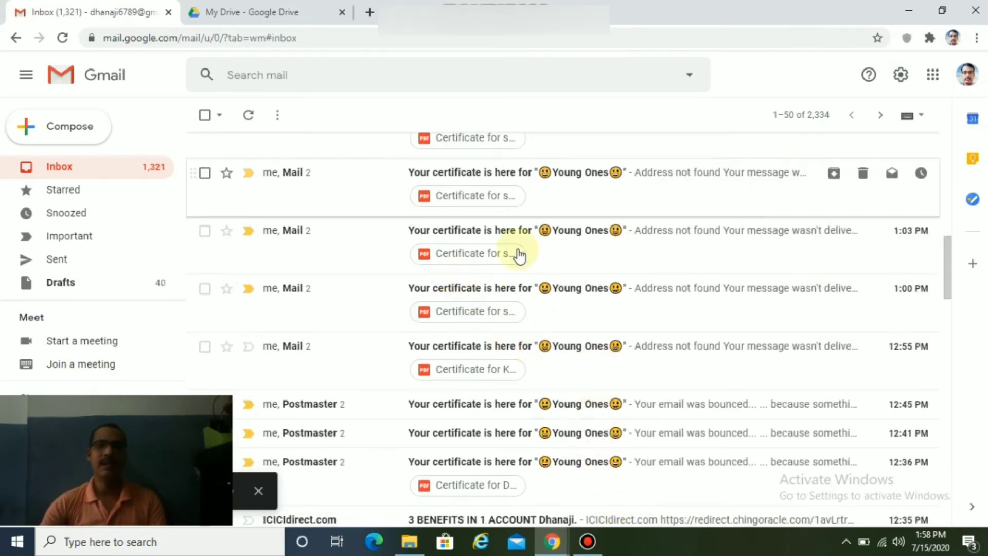
Open the received (no subject) email with the form link and close the Google Drive tab.
scroll(456, 216, "up", 8)
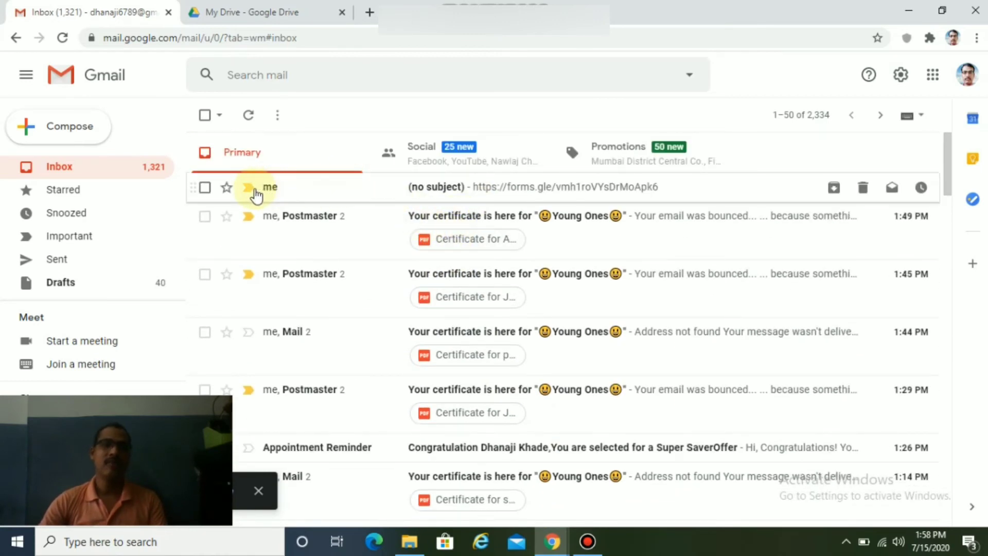
left_click(497, 195)
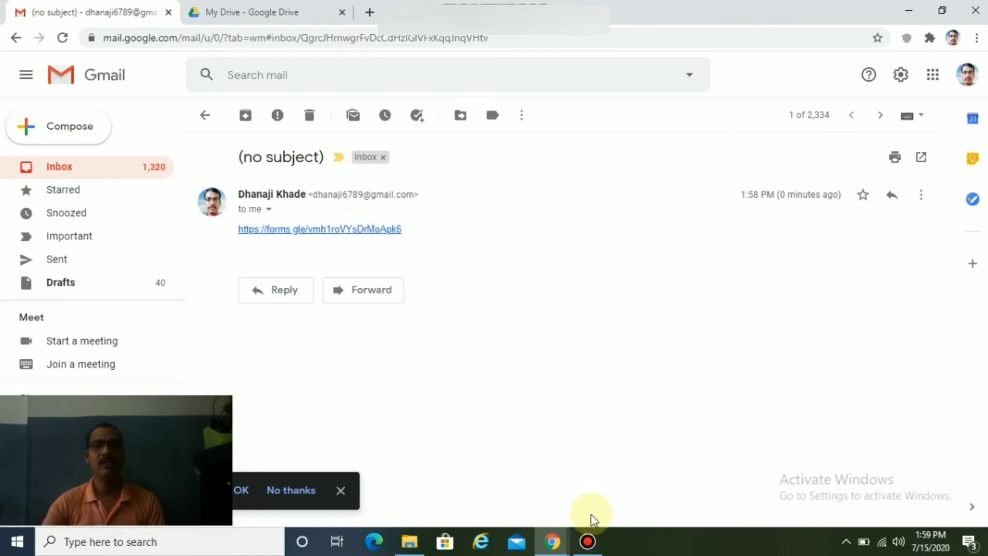
left_click(556, 544)
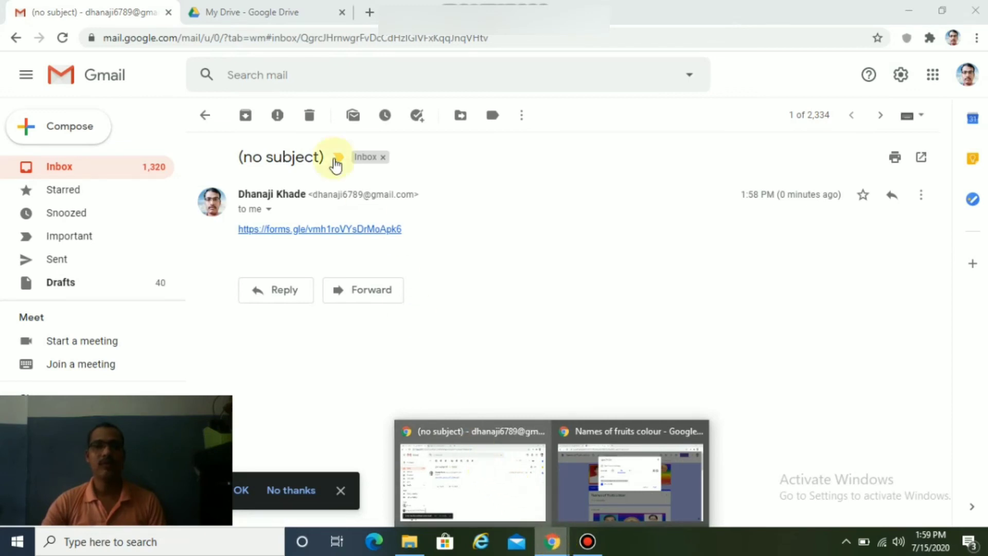
left_click(271, 15)
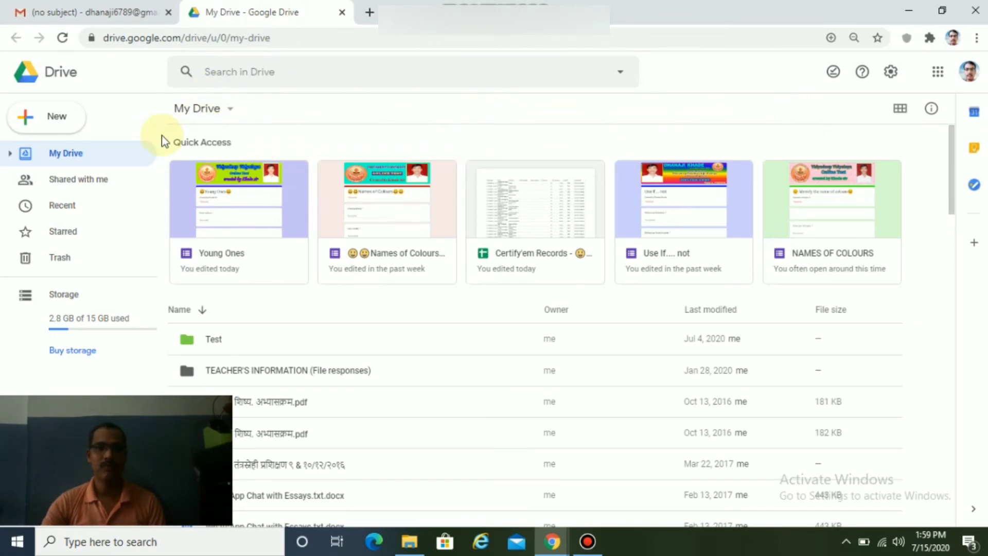
left_click(342, 12)
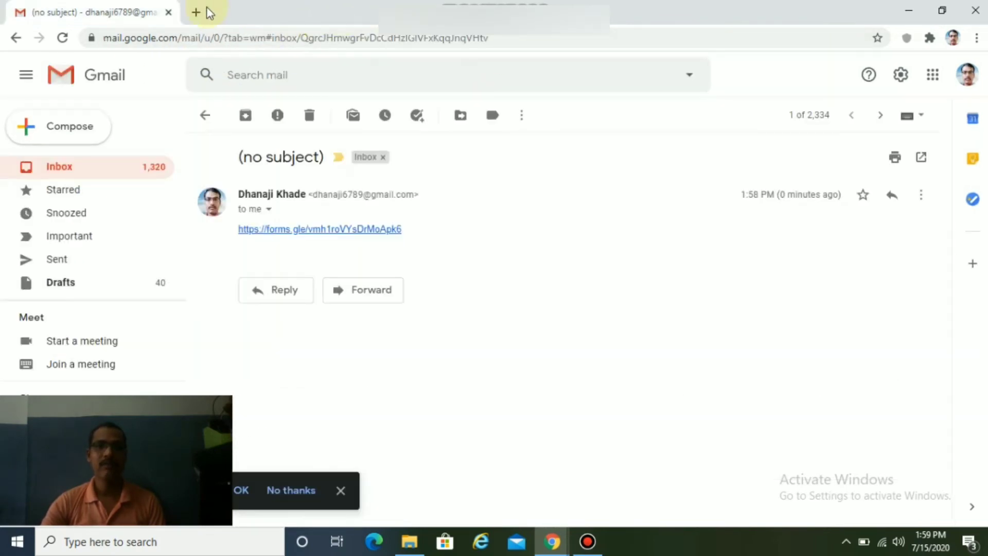
Open Google Drive from the Google apps grid in a fresh Chrome tab.
left_click(195, 14)
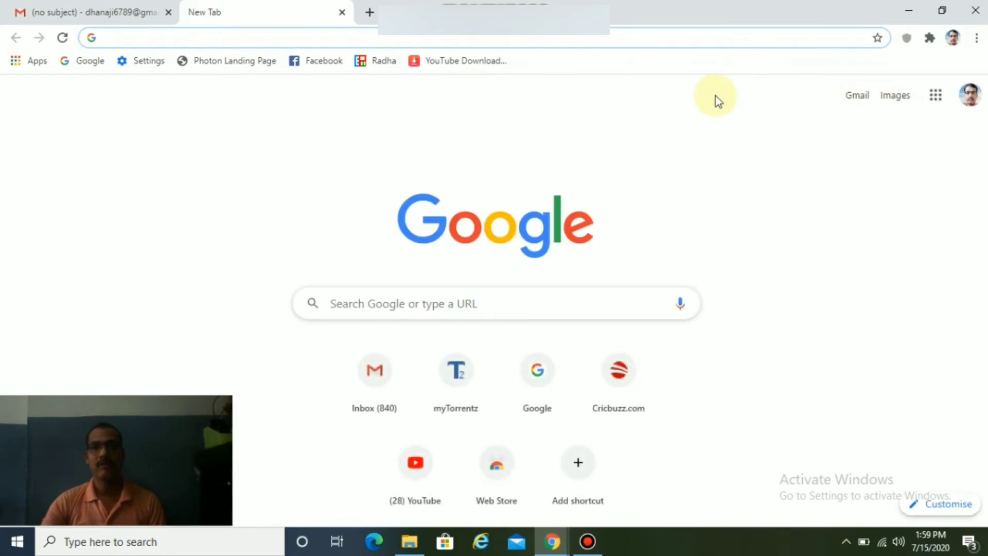
left_click(933, 98)
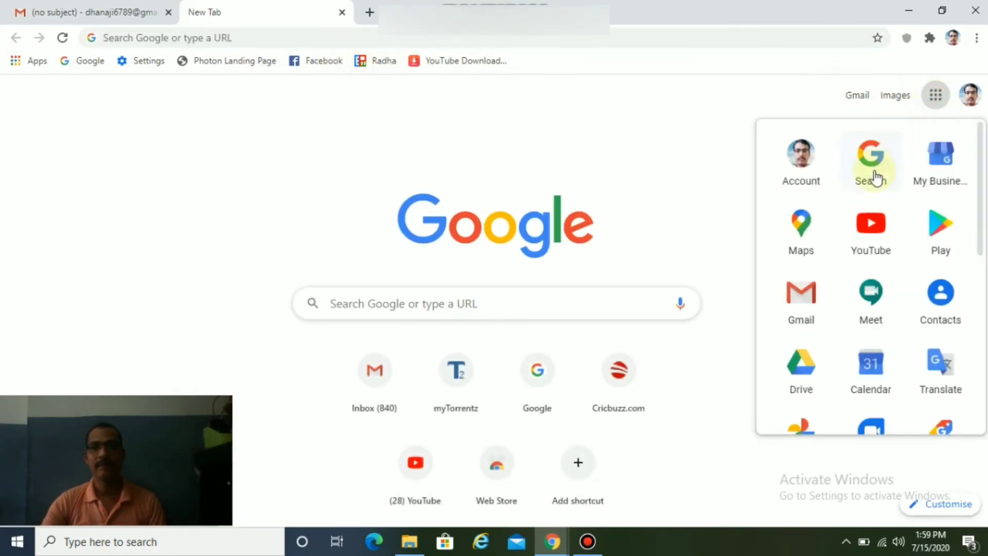
left_click(806, 375)
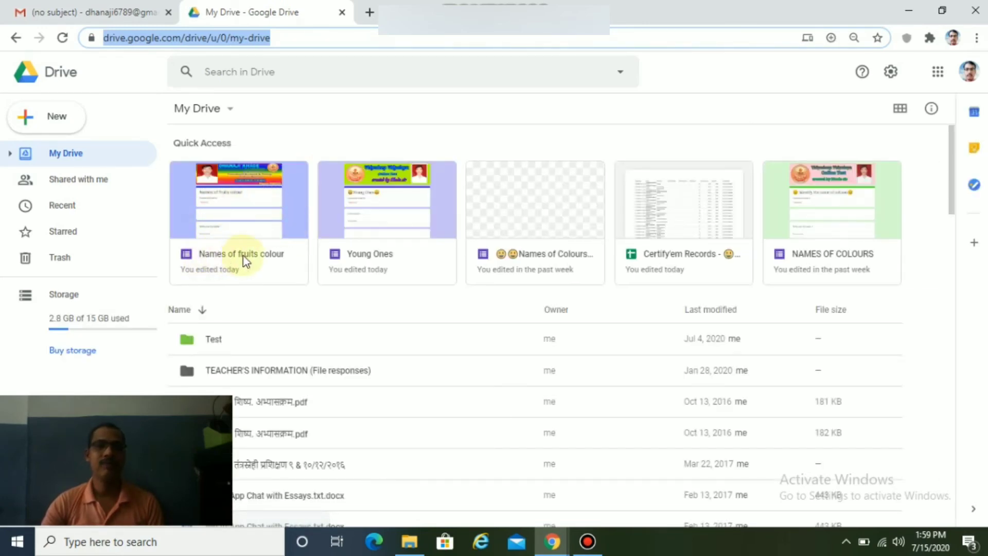
Open the Names of fruits colour form from Drive's Quick Access for editing.
left_click(249, 215)
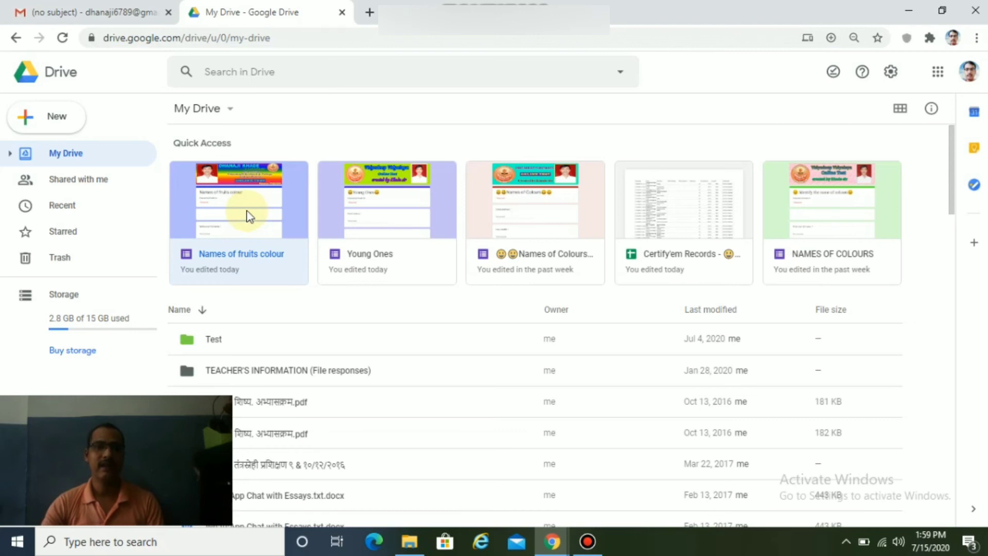
double_click(248, 214)
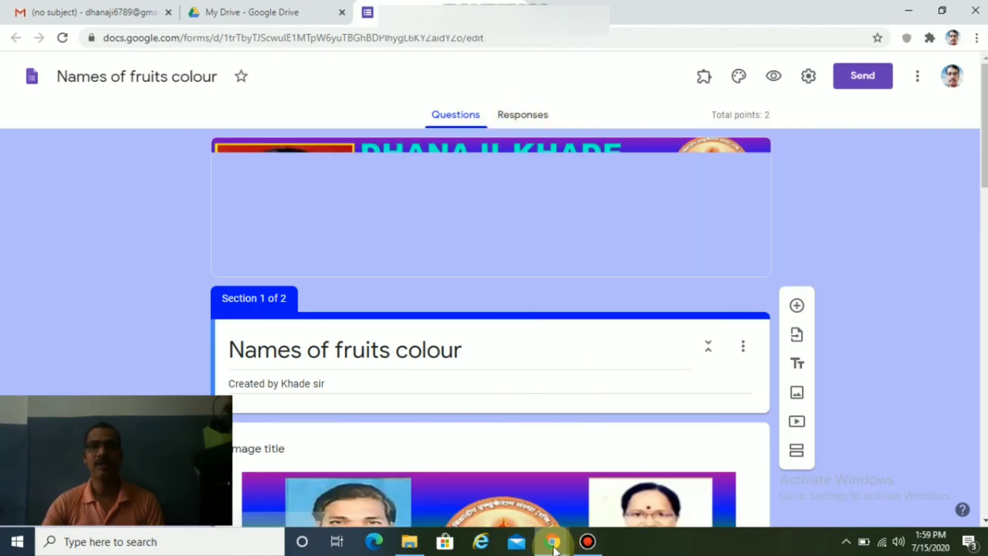
mouse_move(555, 549)
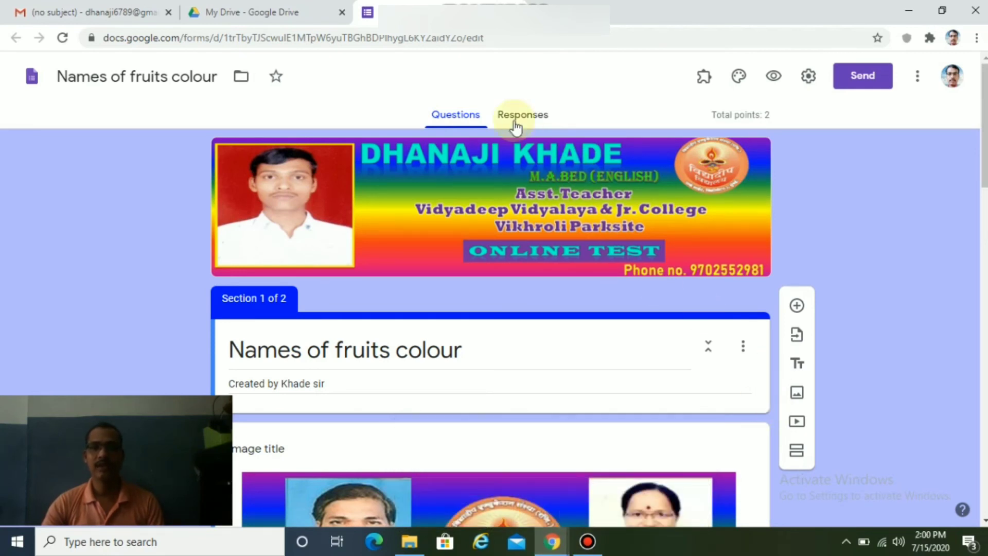
left_click(553, 547)
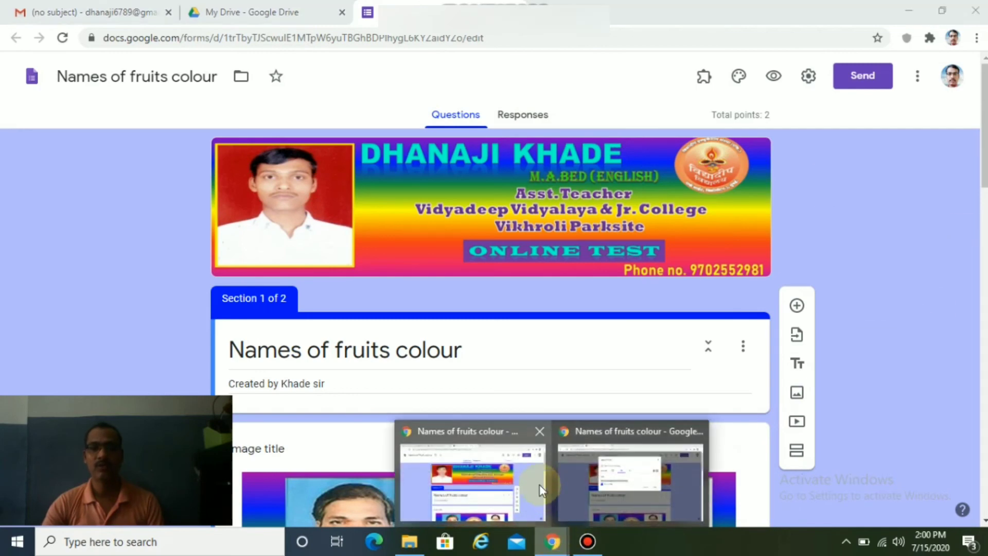
Close the form editor and open the quiz from the emailed forms.gle link.
mouse_move(696, 505)
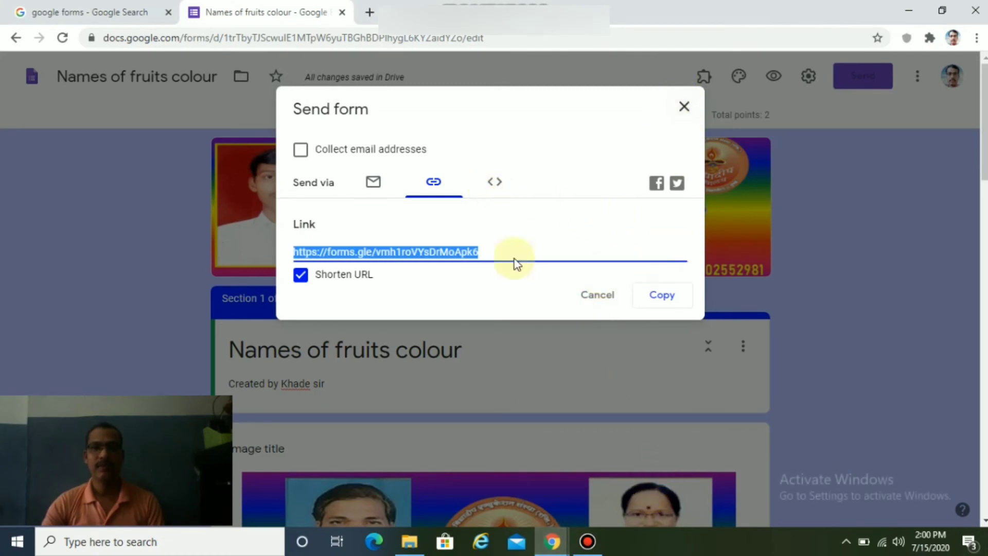
mouse_move(552, 542)
left_click(501, 483)
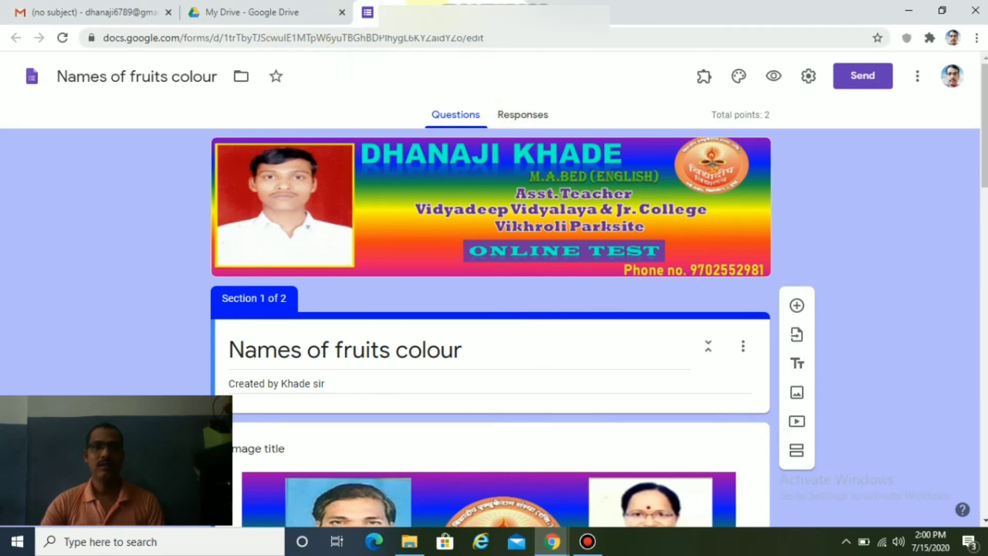
left_click(515, 13)
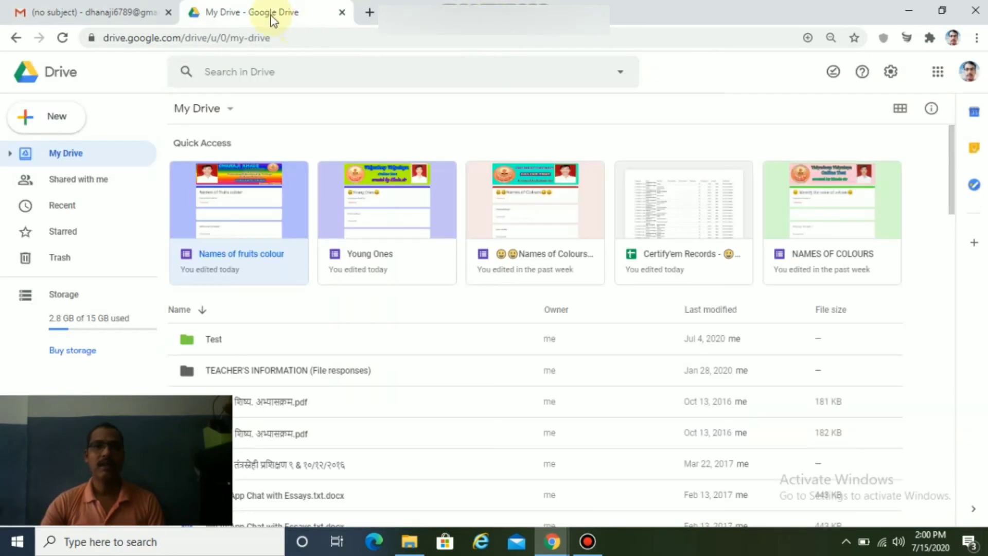
left_click(115, 21)
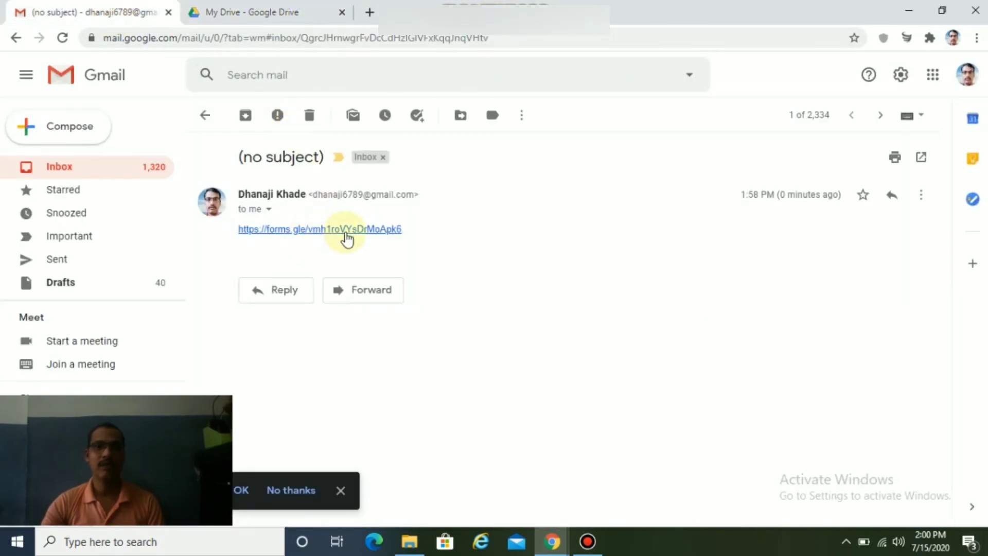
left_click(375, 232)
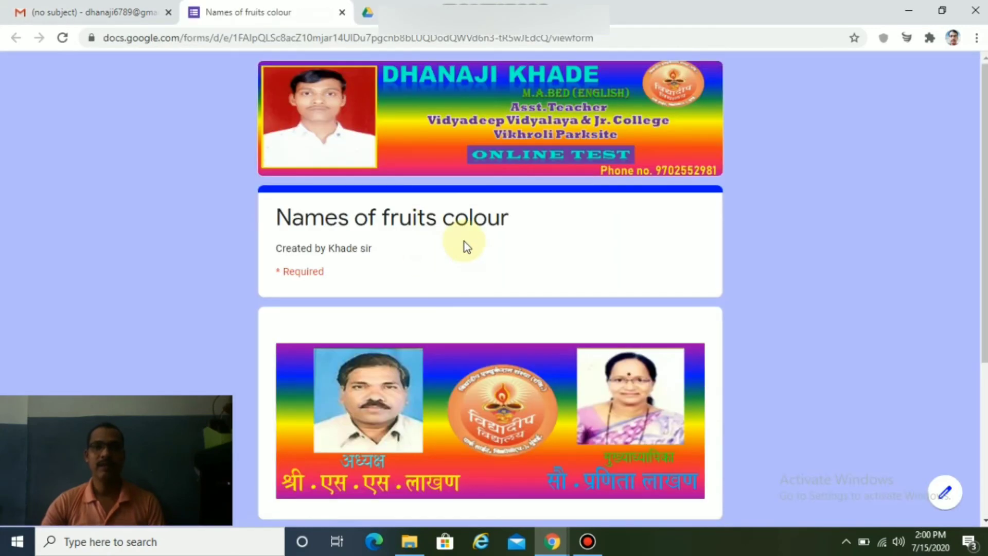
Enter the respondent's full name and continue to the quiz questions.
scroll(464, 242, "down", 2)
scroll(465, 242, "up", 2)
scroll(465, 242, "down", 5)
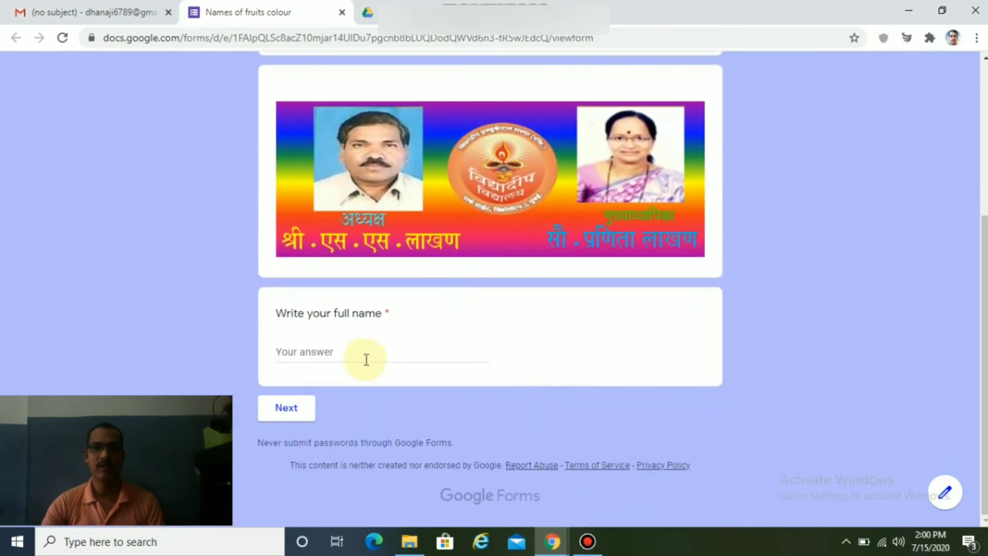
left_click(378, 355)
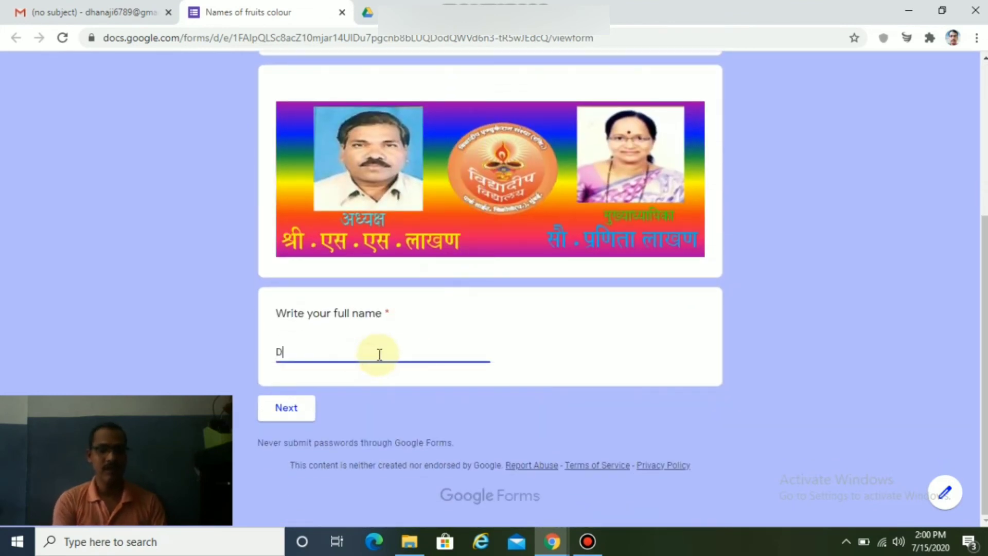
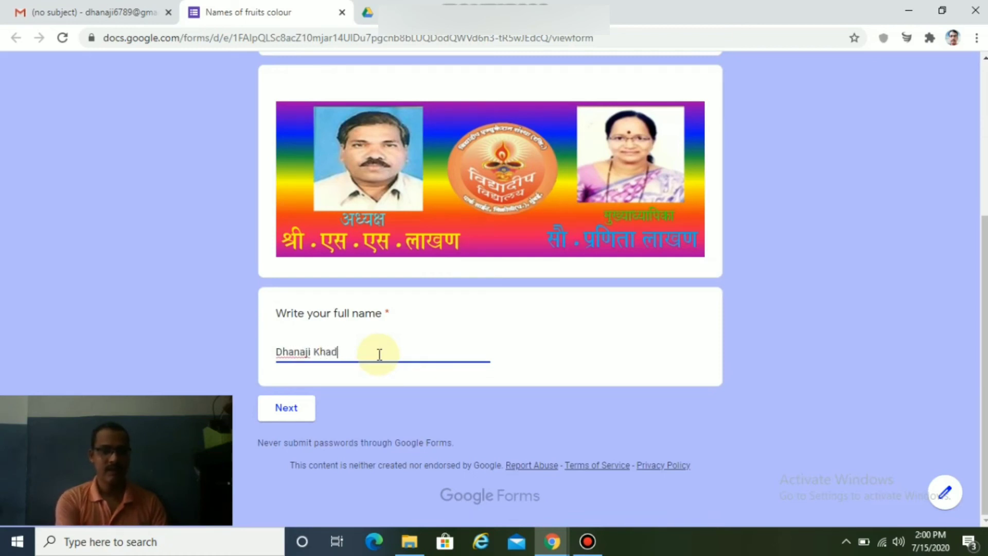
left_click(300, 411)
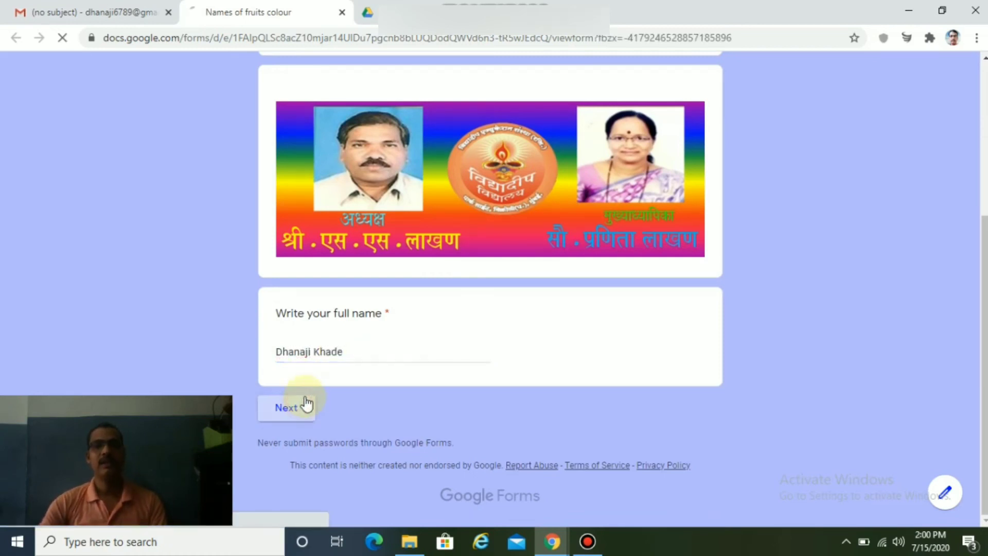
Answer Yellow for the mango and Red for the banana, then submit the quiz.
scroll(410, 243, "down", 10)
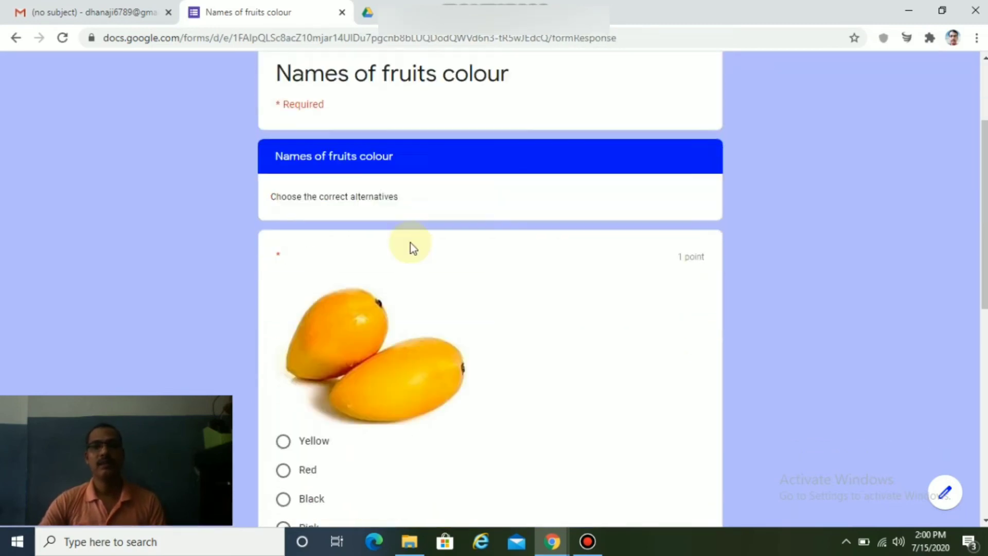
scroll(409, 244, "up", 10)
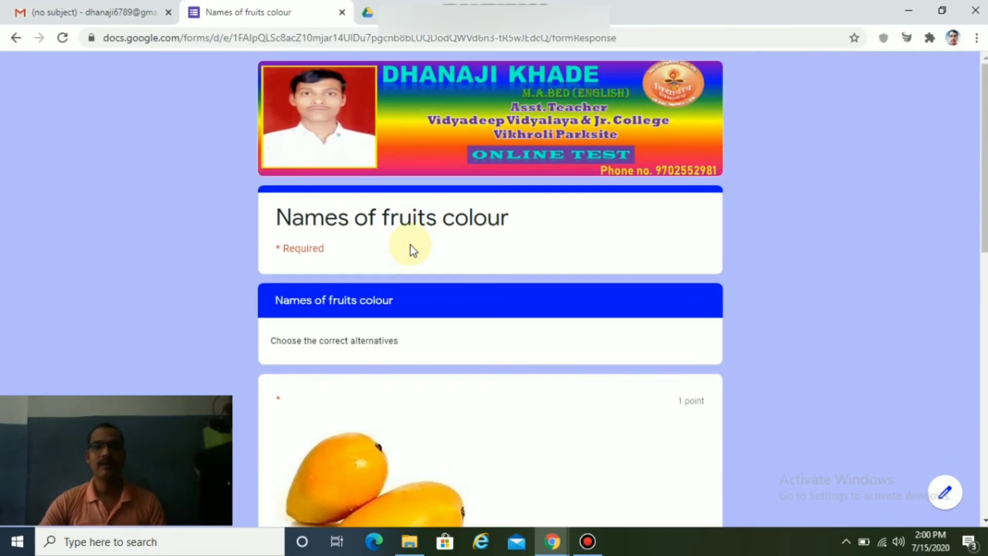
scroll(411, 249, "down", 7)
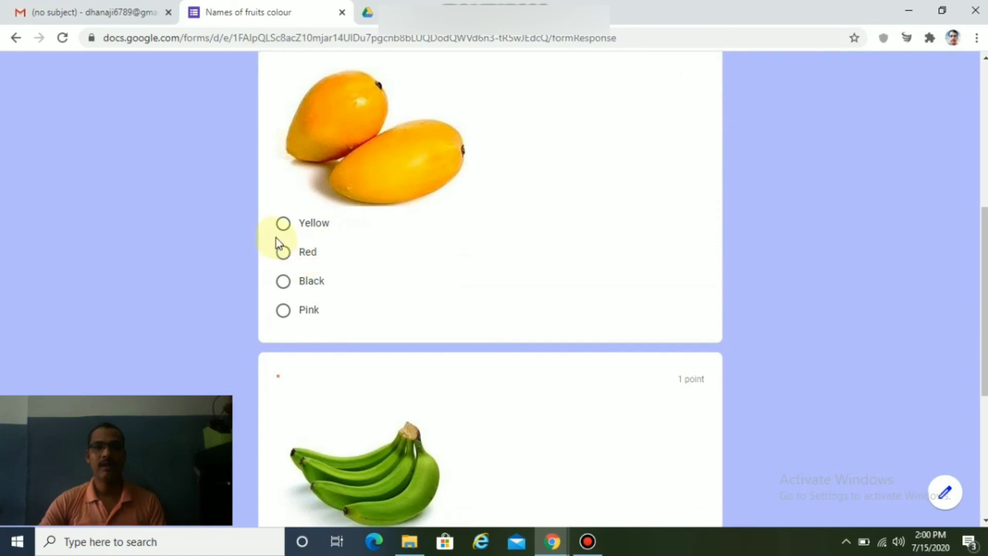
left_click(284, 225)
scroll(436, 382, "down", 6)
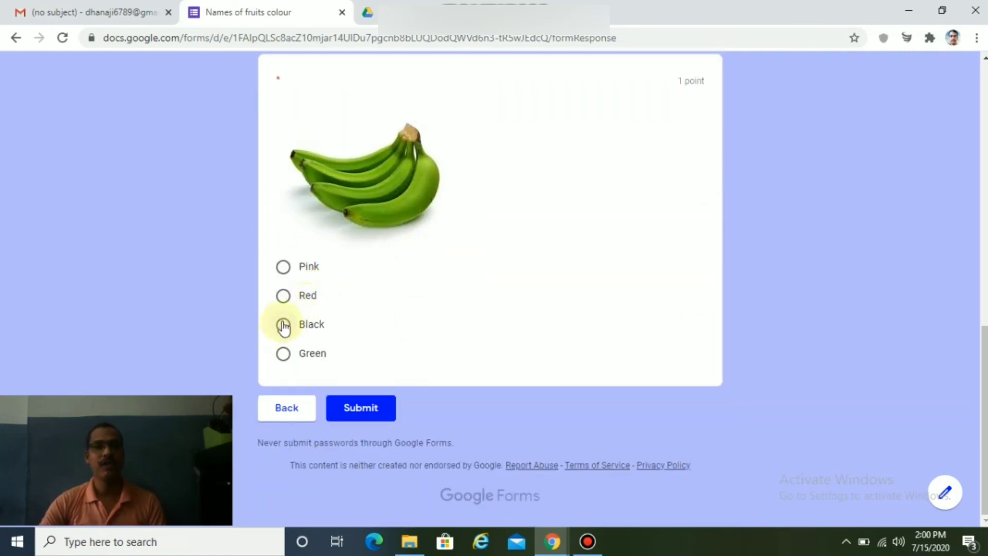
left_click(282, 297)
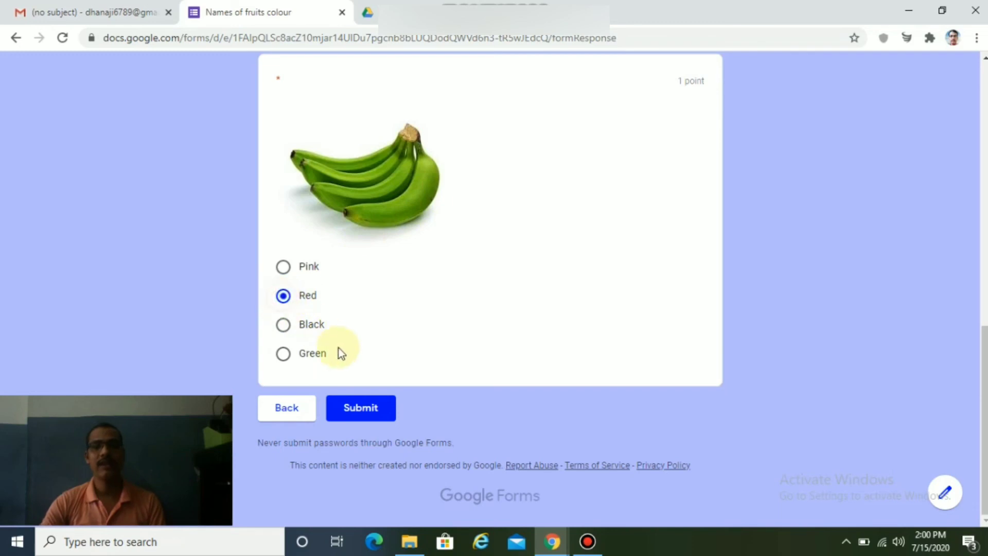
left_click(359, 407)
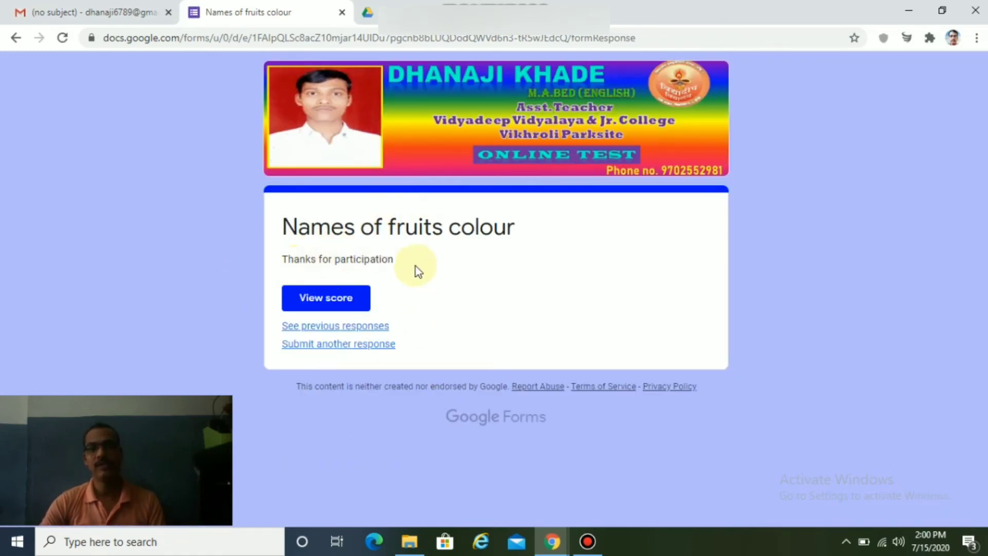
View the score of 1/2 points, with the Red banana answer wrong and Green correct.
left_click(324, 302)
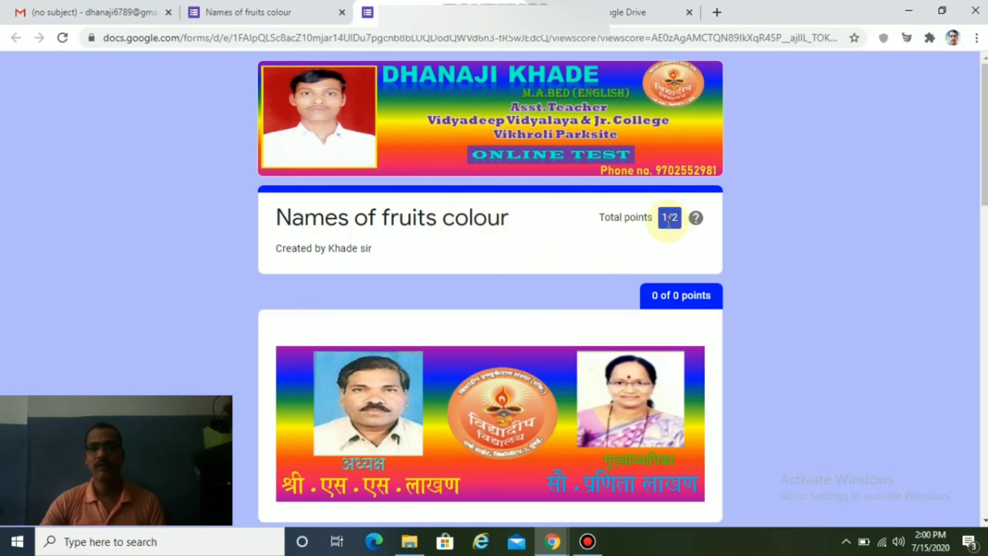
scroll(556, 288, "down", 8)
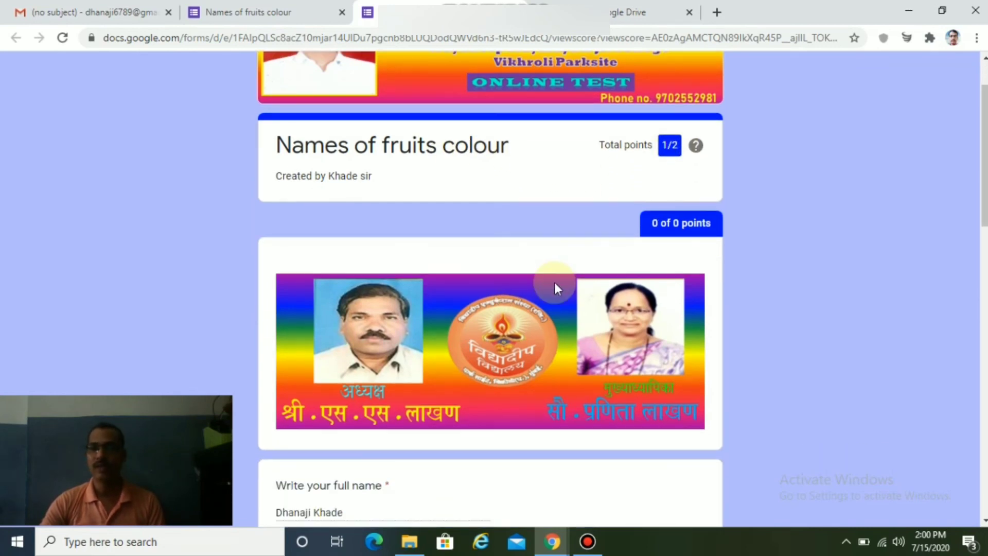
scroll(556, 287, "down", 2)
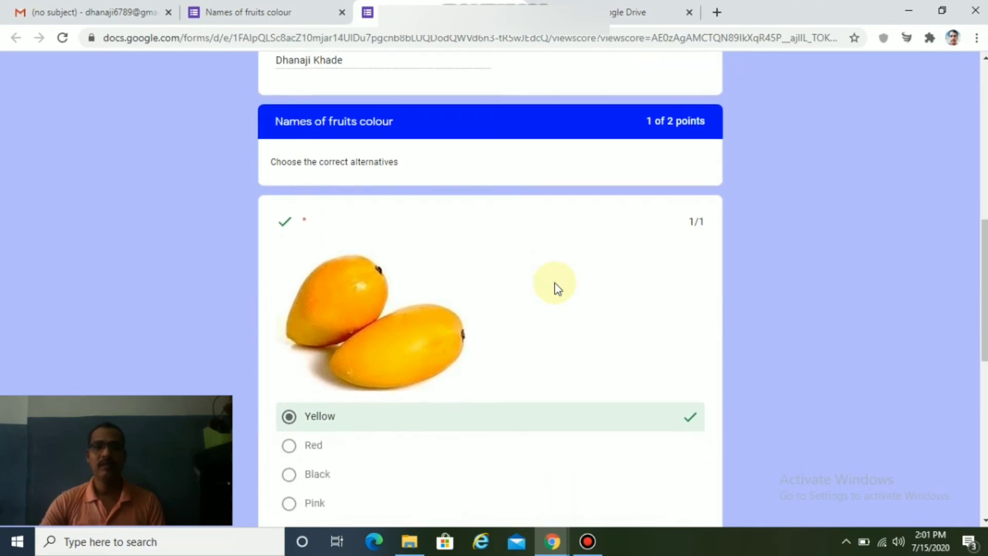
scroll(529, 287, "up", 3)
scroll(484, 290, "down", 2)
scroll(483, 291, "down", 4)
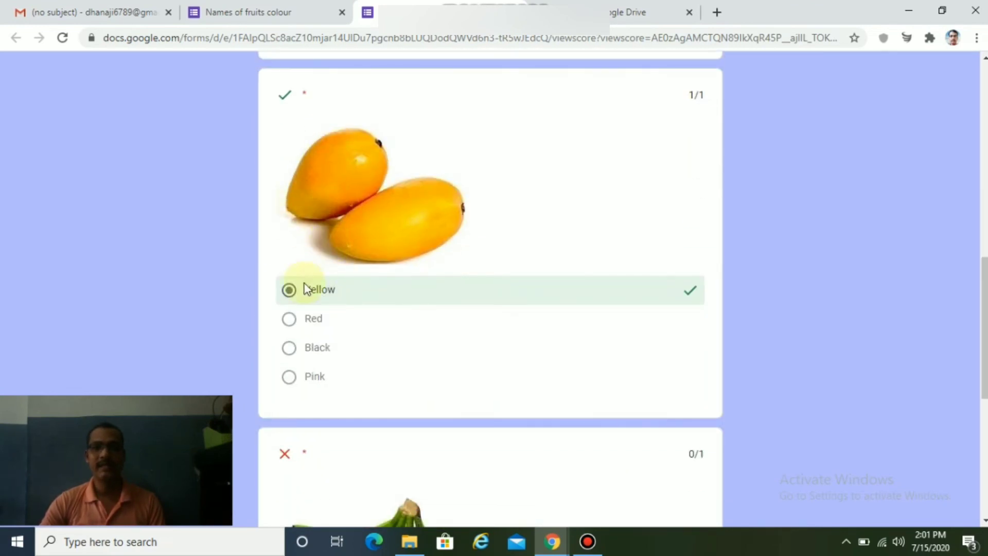
scroll(441, 329, "down", 6)
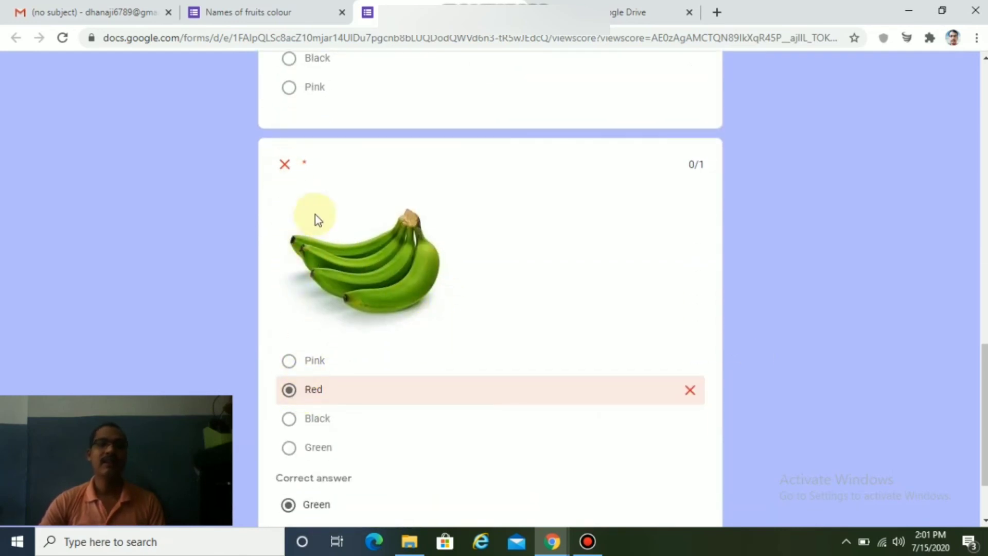
scroll(578, 399, "down", 2)
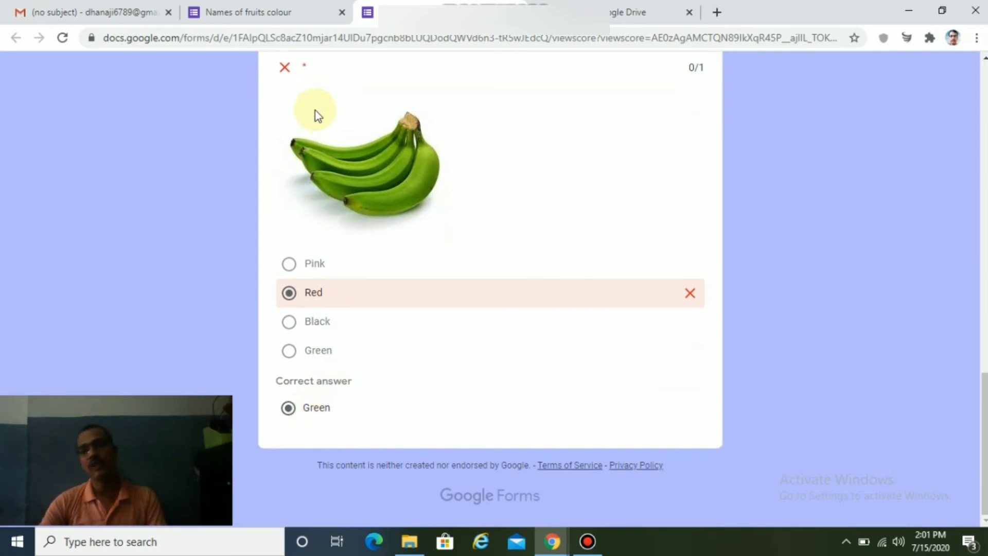
scroll(372, 219, "up", 10)
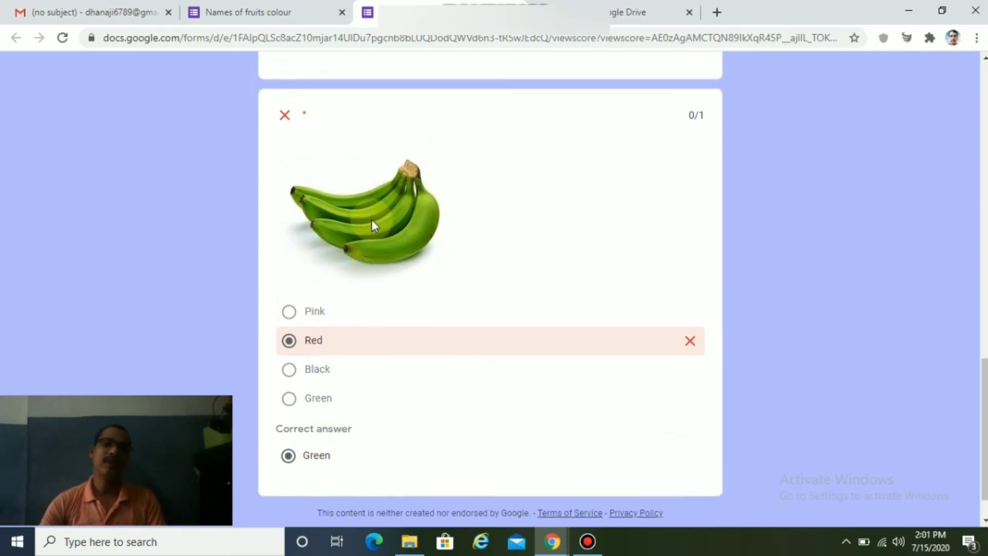
scroll(371, 219, "up", 8)
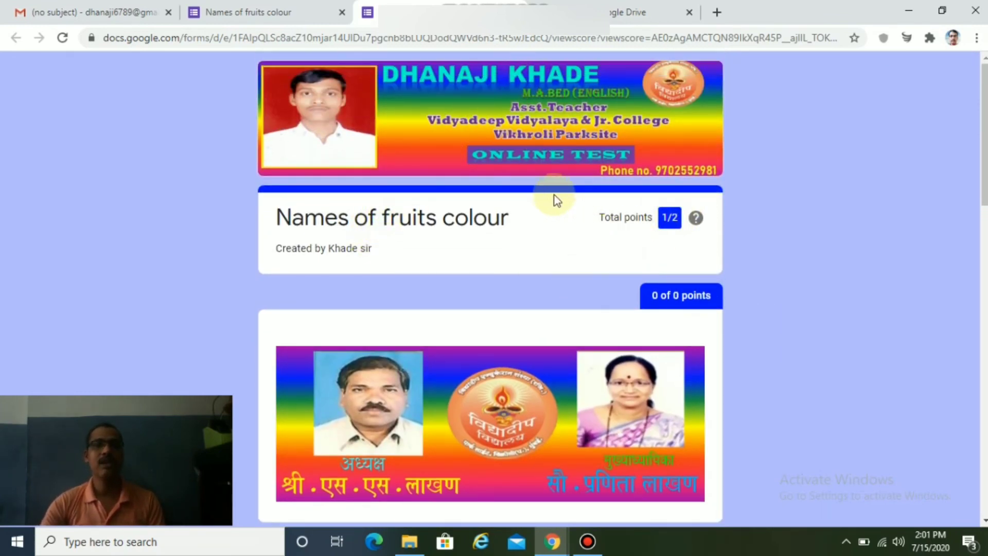
Return to the Names of fruits colour form editor and close the Send form dialog.
left_click(612, 22)
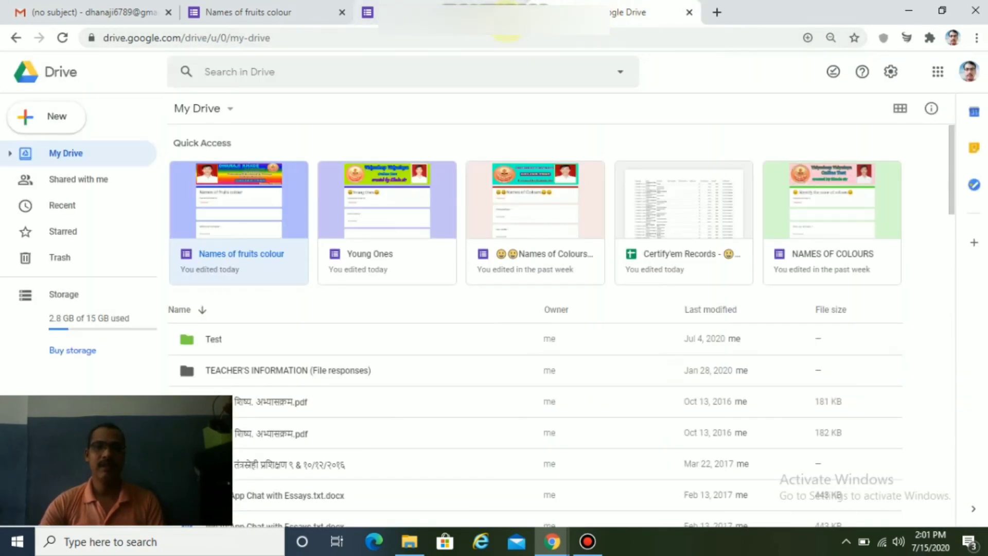
mouse_move(564, 548)
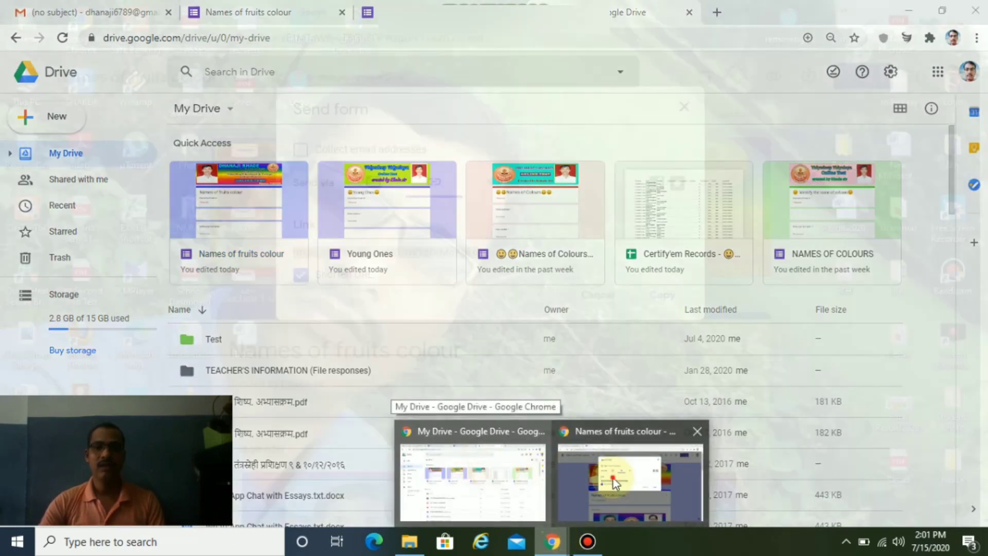
left_click(587, 471)
left_click(684, 105)
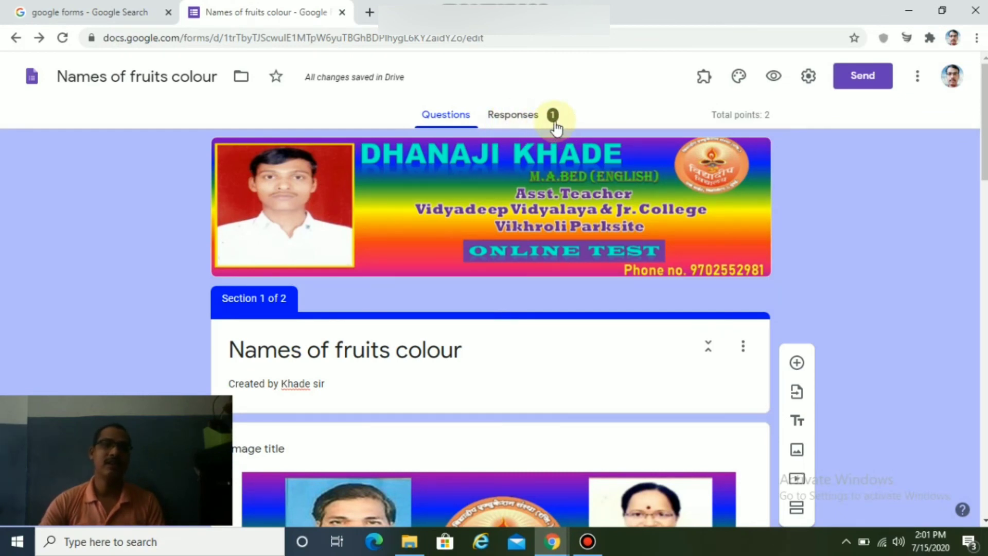
Browse the Summary insights of the form's single response on the Responses tab.
left_click(525, 123)
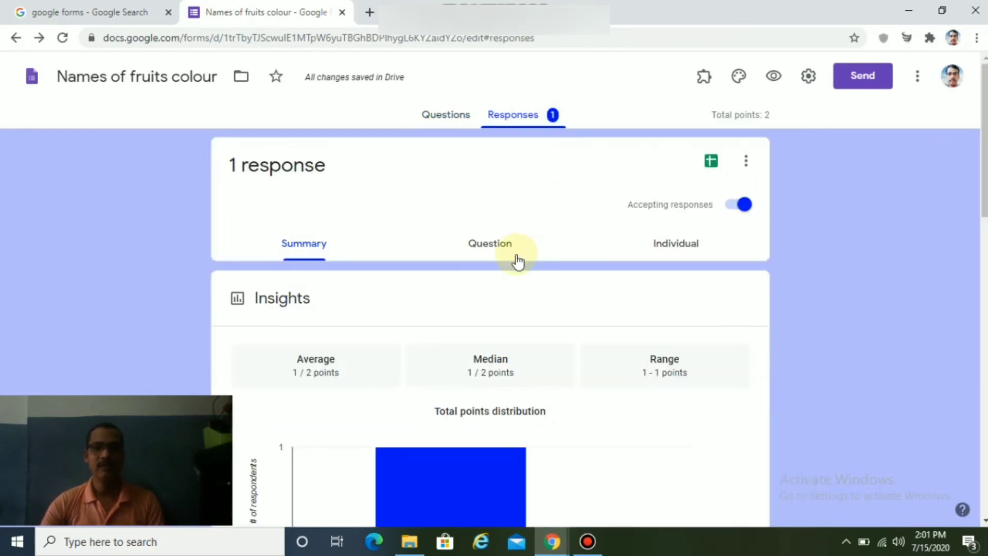
scroll(518, 261, "down", 7)
scroll(518, 261, "down", 4)
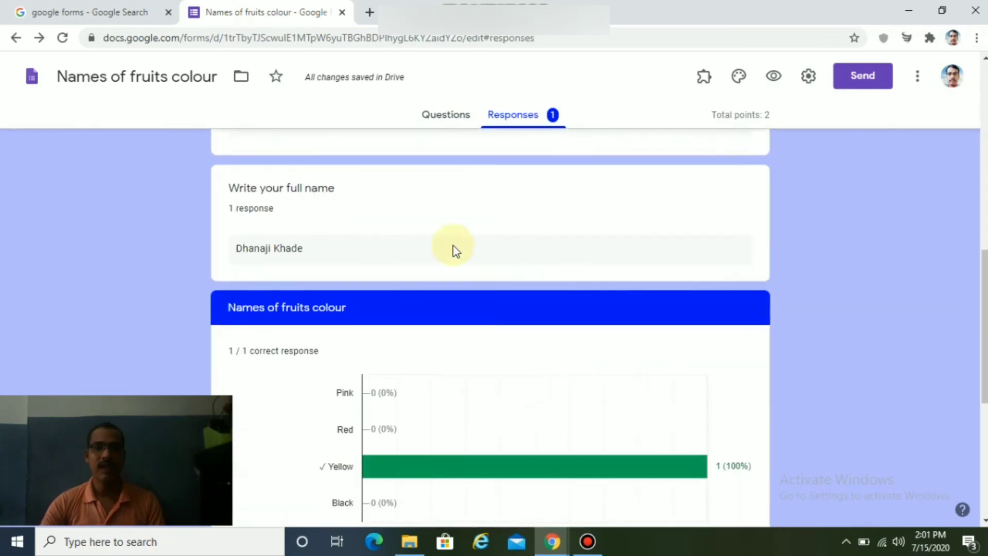
scroll(393, 232, "up", 5)
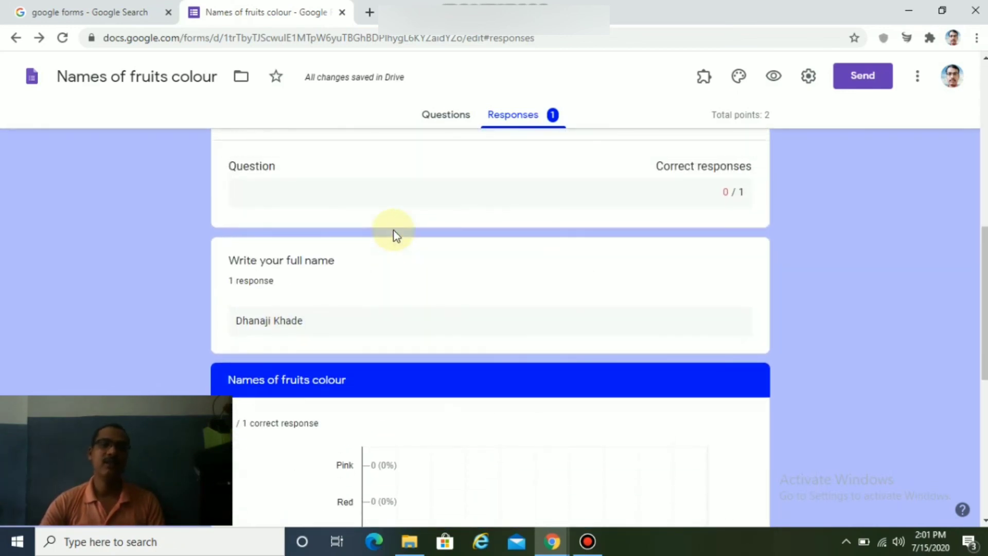
scroll(393, 230, "up", 6)
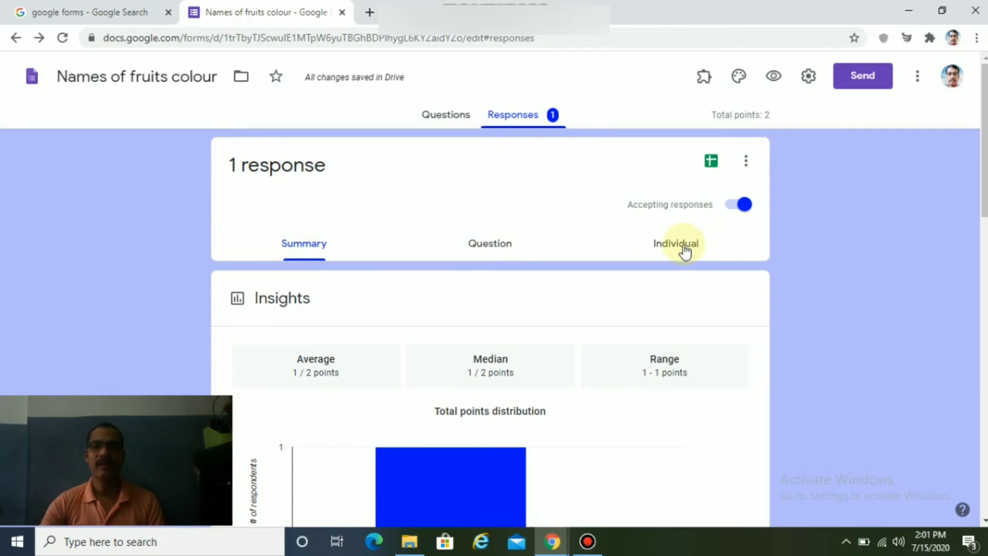
Review the individual submission scoring 1 of 2 points.
left_click(683, 245)
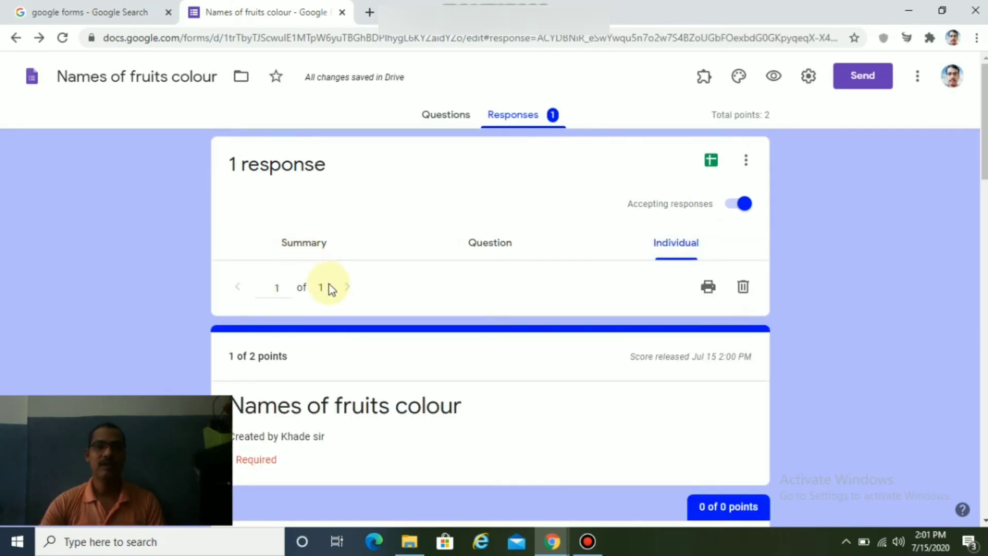
scroll(319, 288, "down", 3)
scroll(409, 283, "up", 3)
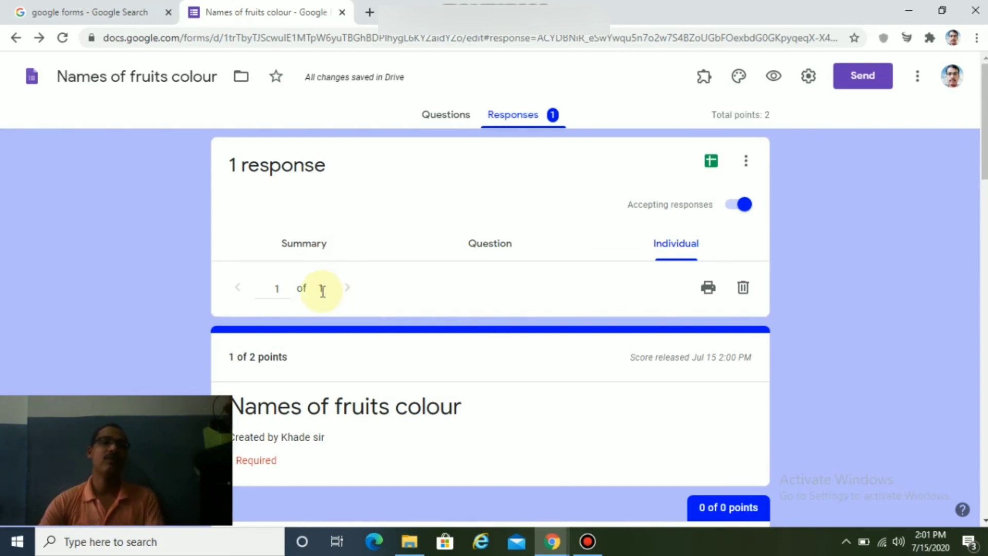
scroll(484, 330, "down", 8)
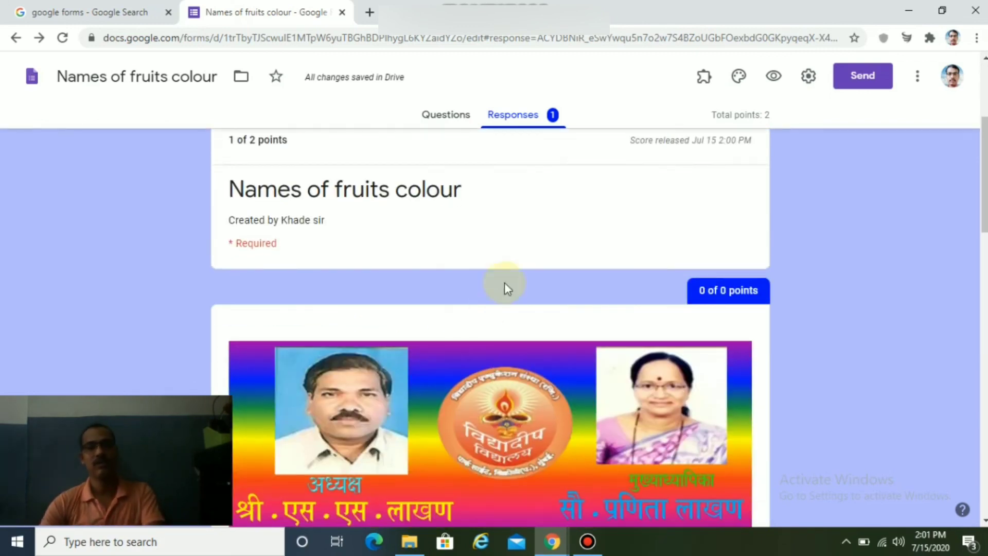
scroll(510, 276, "up", 7)
scroll(512, 273, "up", 1)
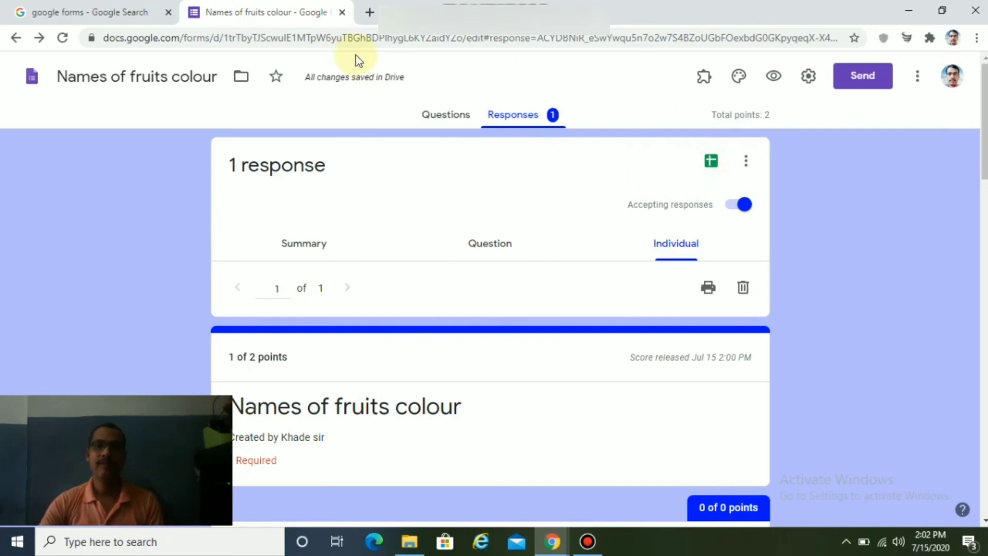
left_click(137, 78)
left_click_drag(172, 78, 218, 77)
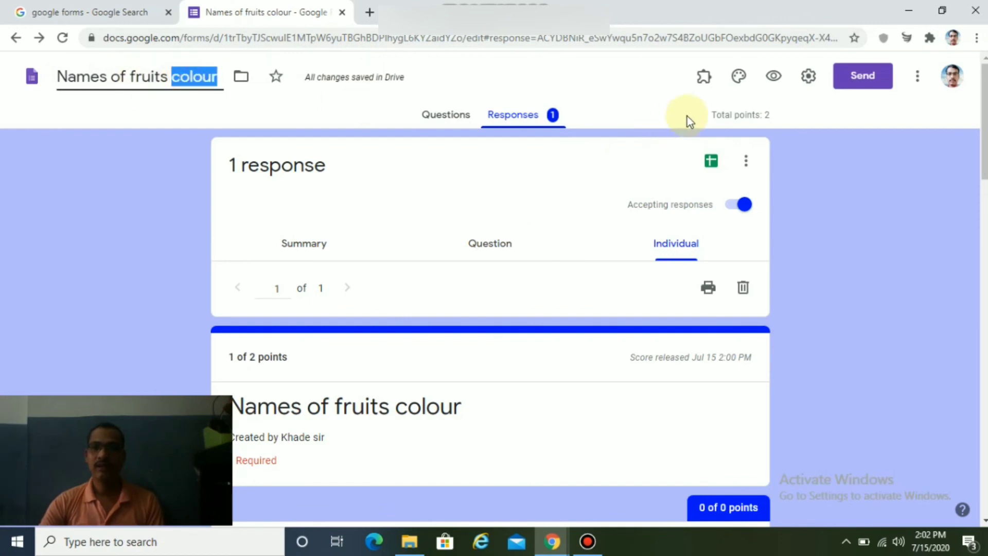